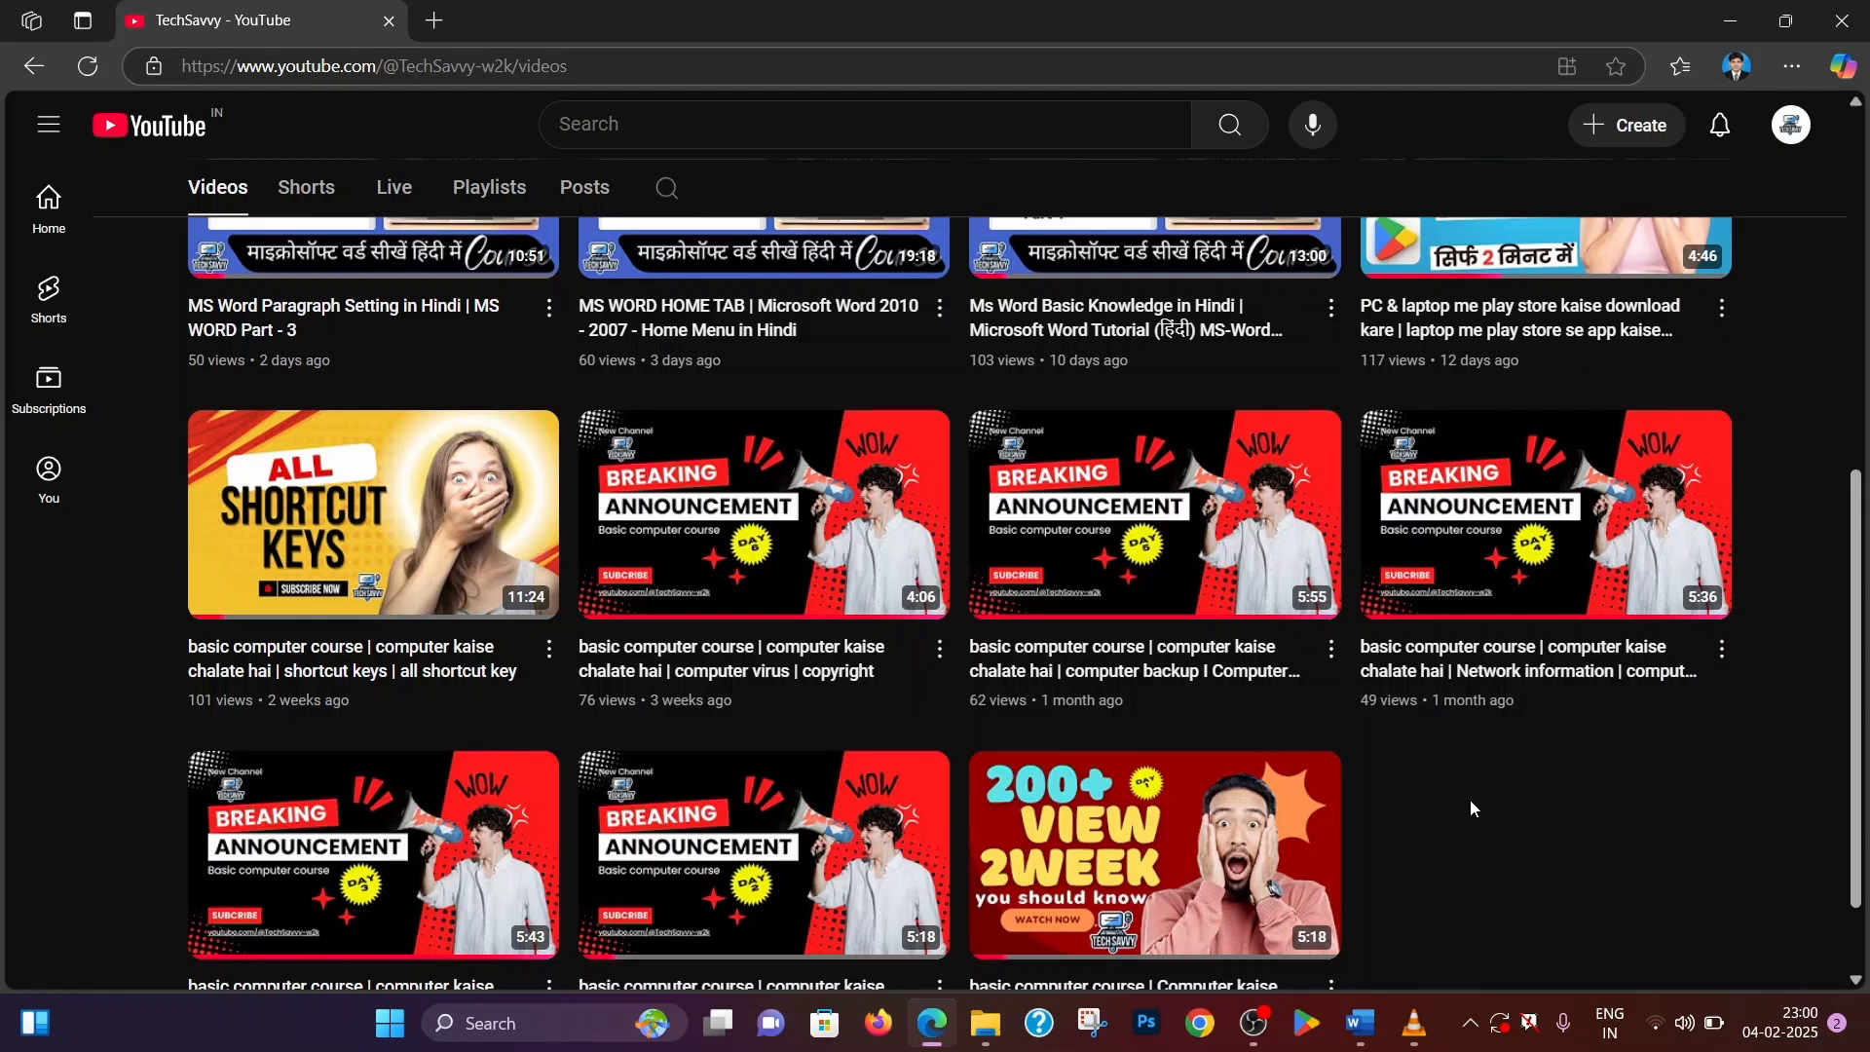
{"action": "scroll", "coordinate": [1470, 798], "scroll_direction": "up", "scroll_amount": 4}
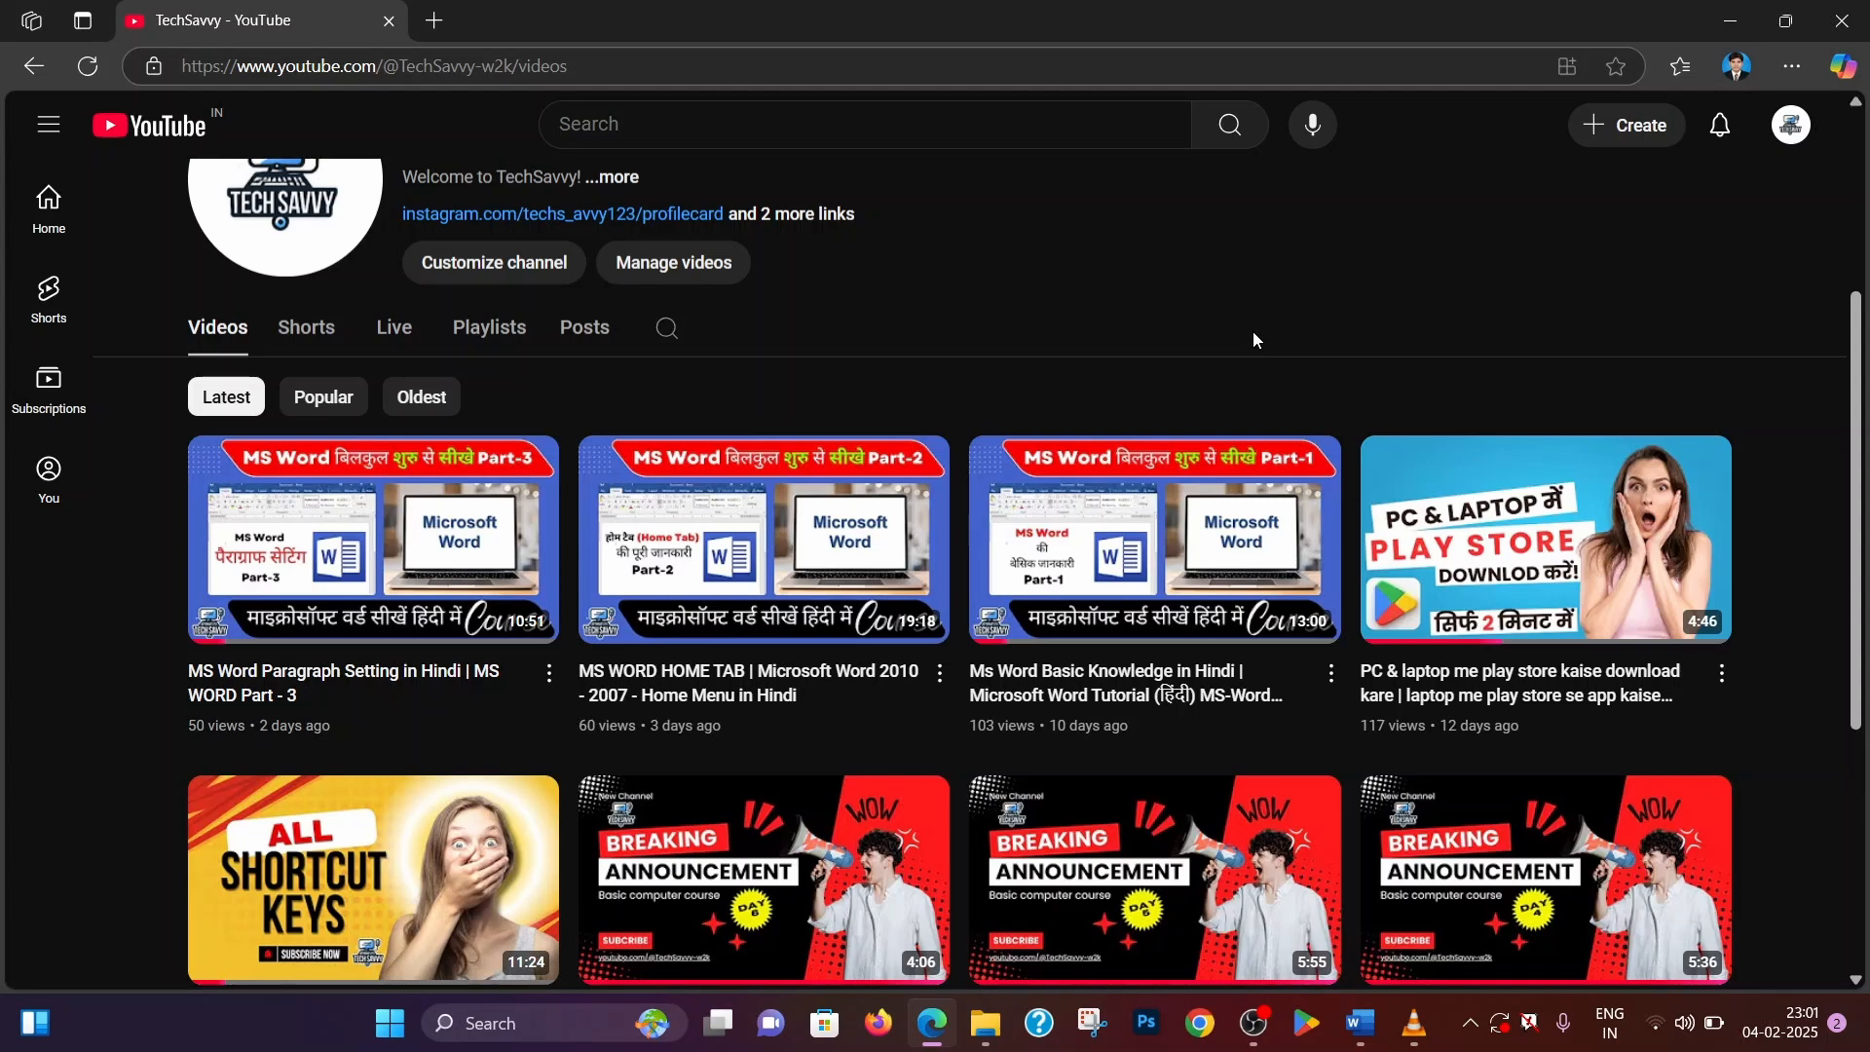
{"action": "scroll", "coordinate": [1253, 336], "scroll_direction": "up", "scroll_amount": 3}
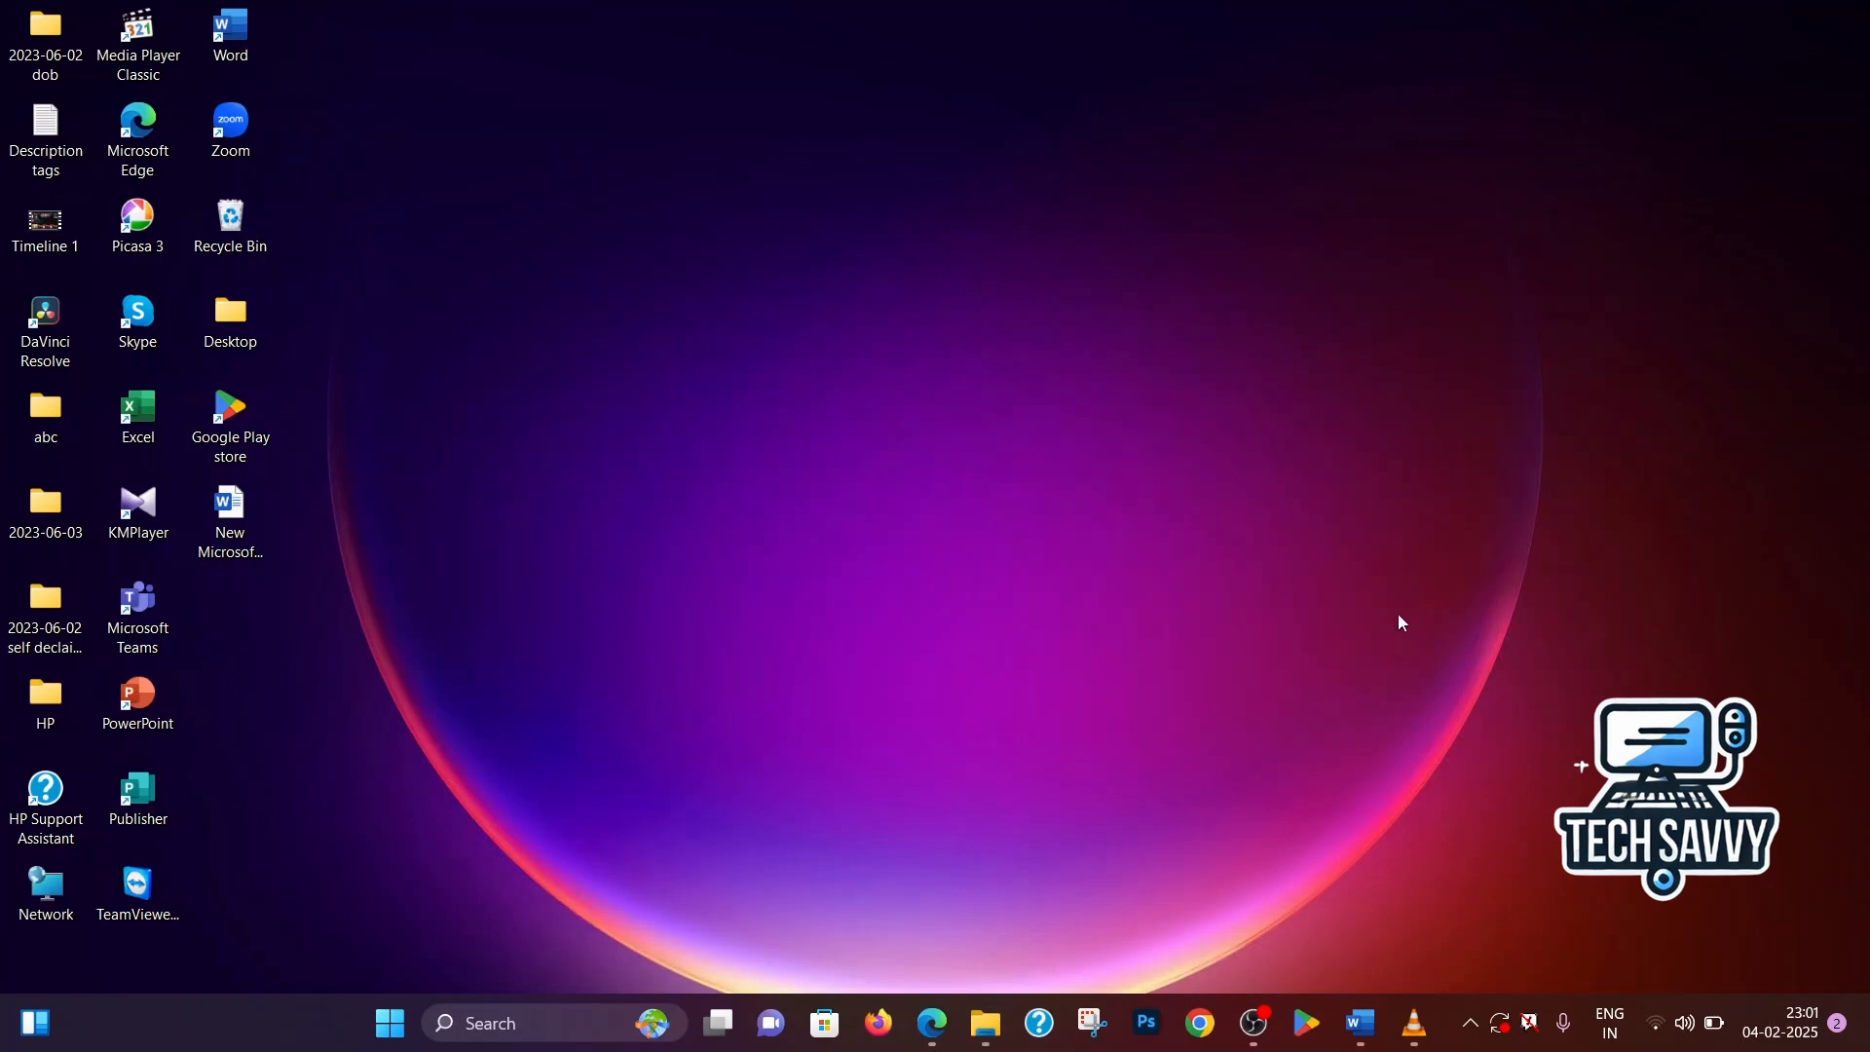
Switch to the open Word document and look over its opening paragraphs
{"action": "left_click", "coordinate": [1365, 1018]}
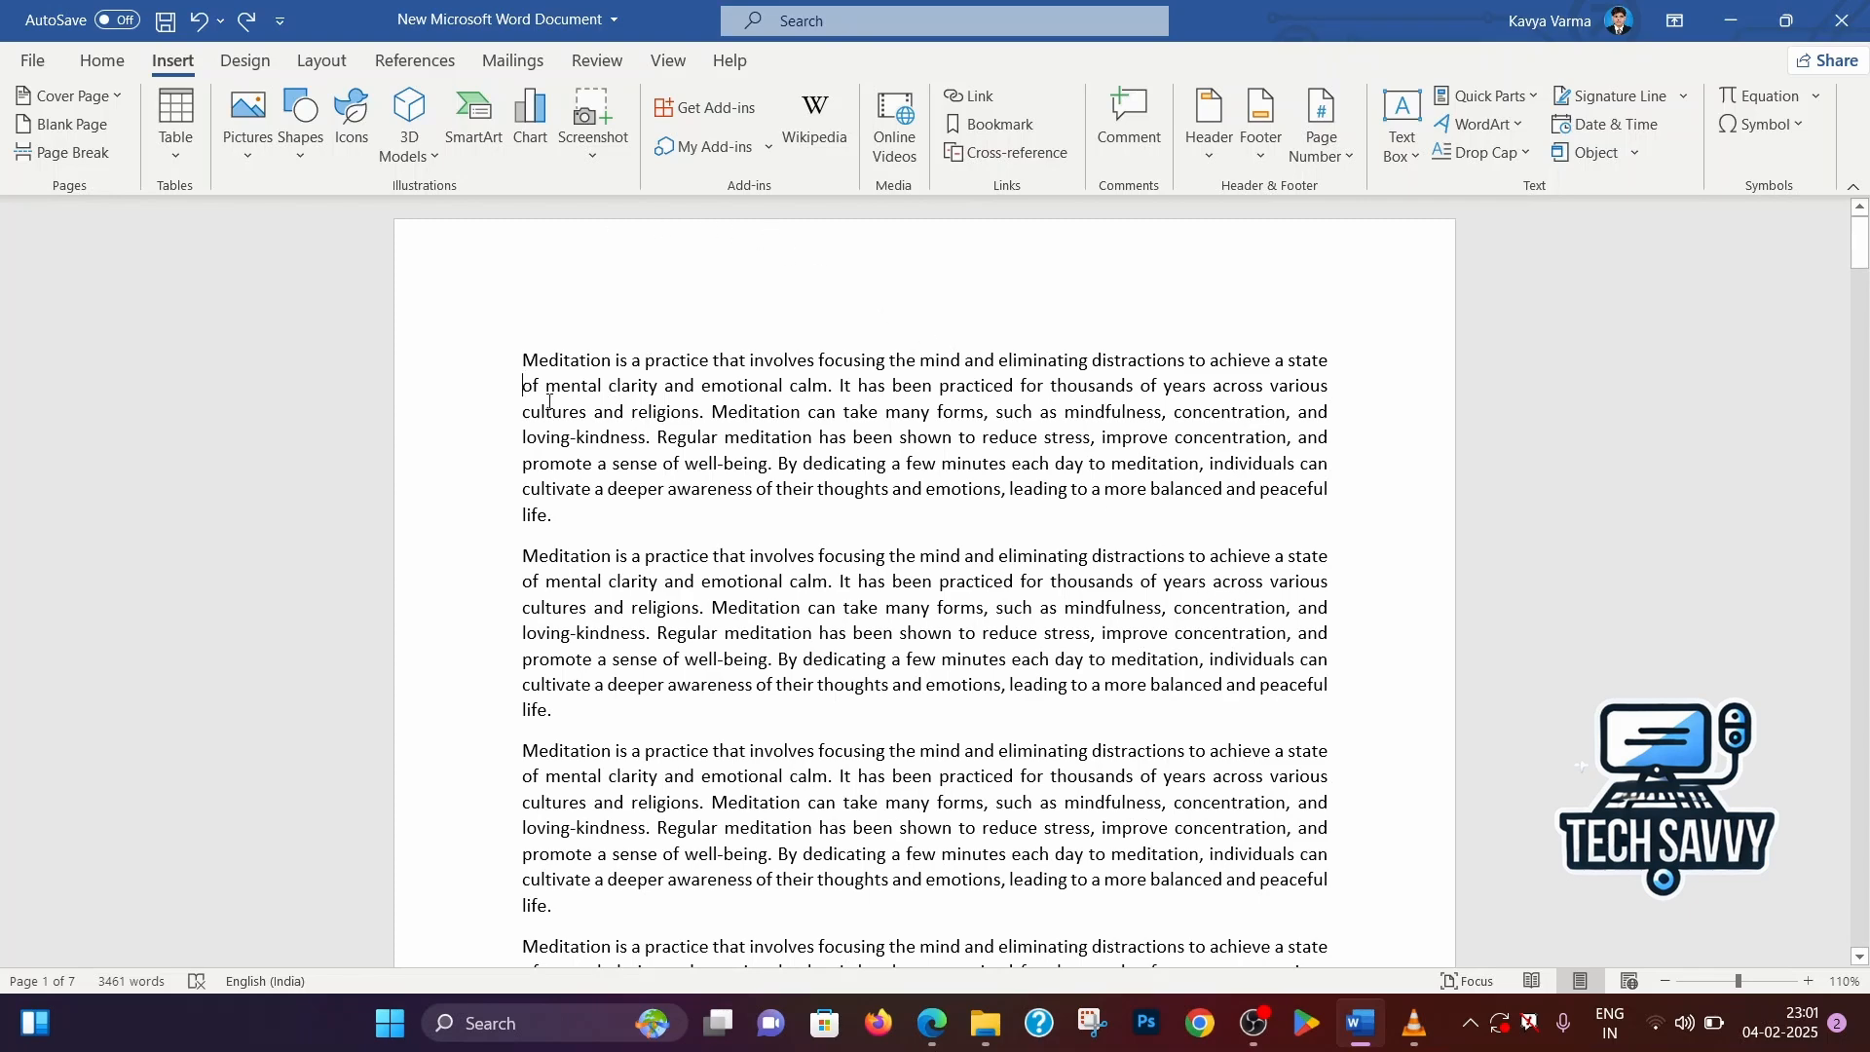
{"action": "scroll", "coordinate": [553, 407], "scroll_direction": "down", "scroll_amount": 1}
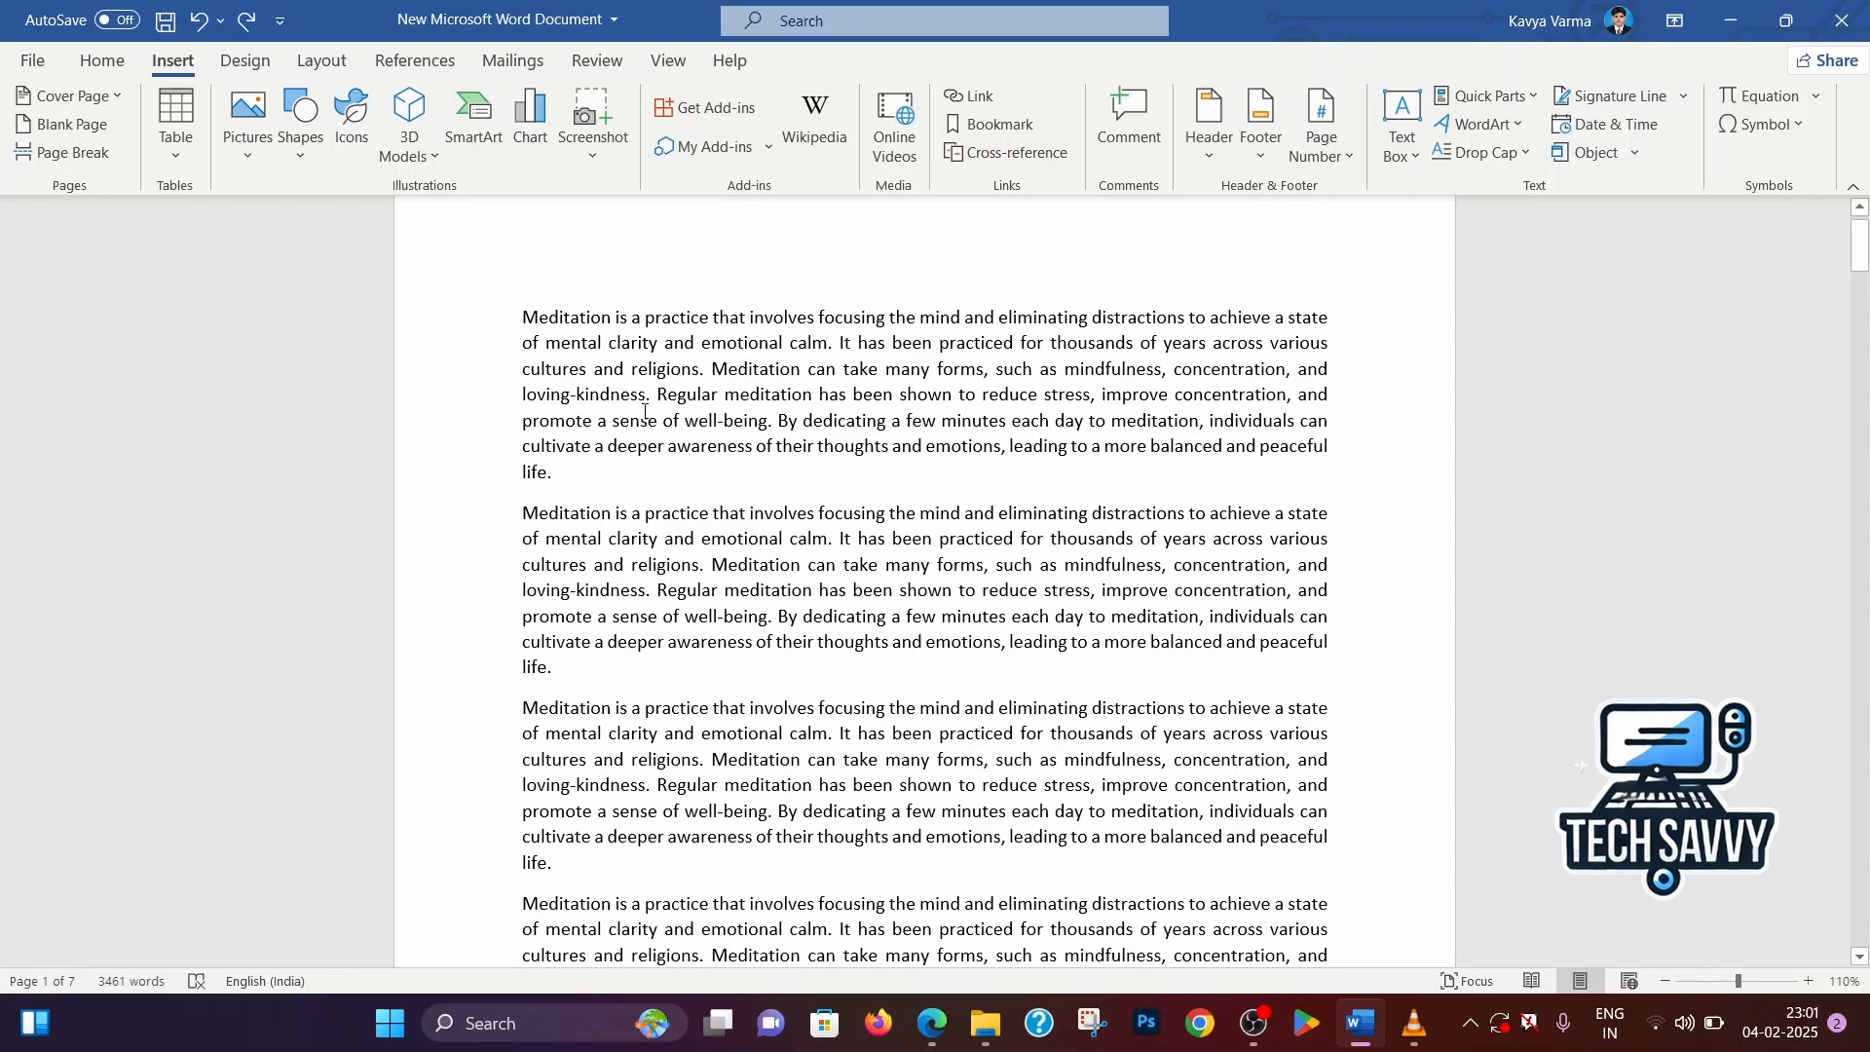
{"action": "scroll", "coordinate": [644, 412], "scroll_direction": "down", "scroll_amount": 3}
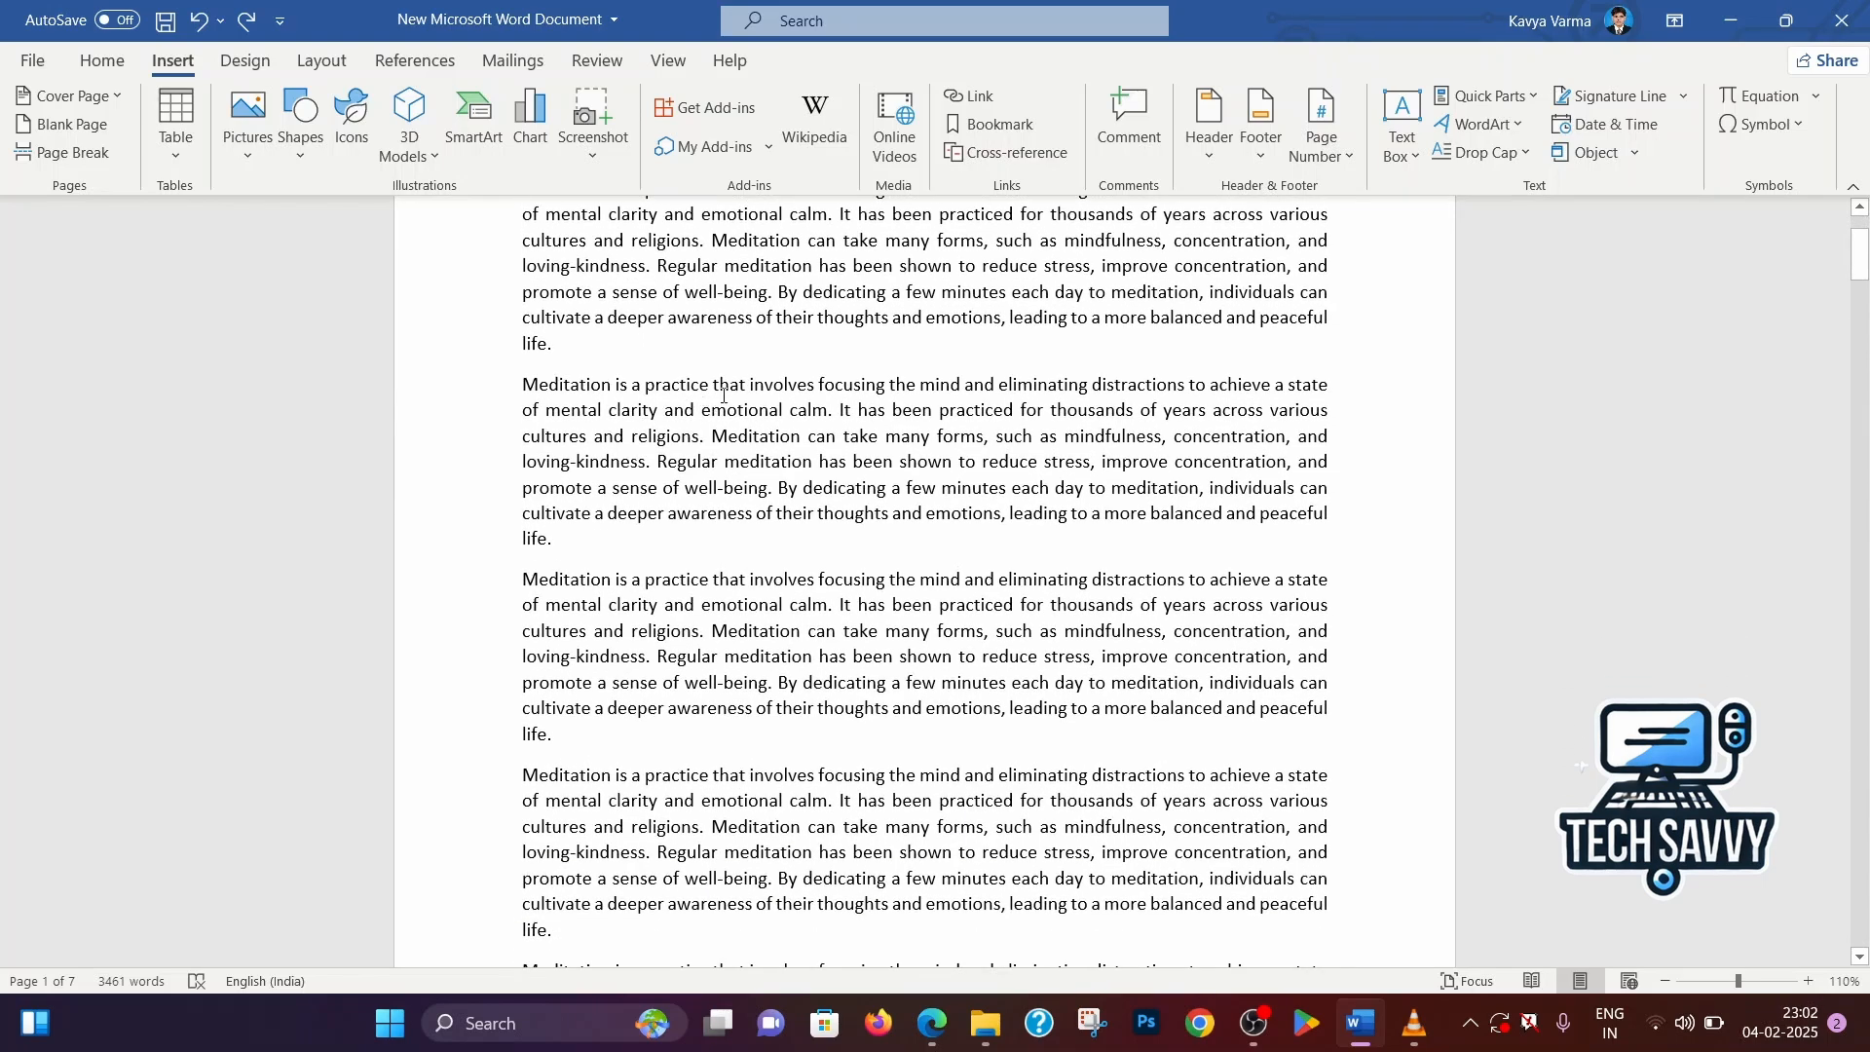
{"action": "scroll", "coordinate": [735, 382], "scroll_direction": "up", "scroll_amount": 3}
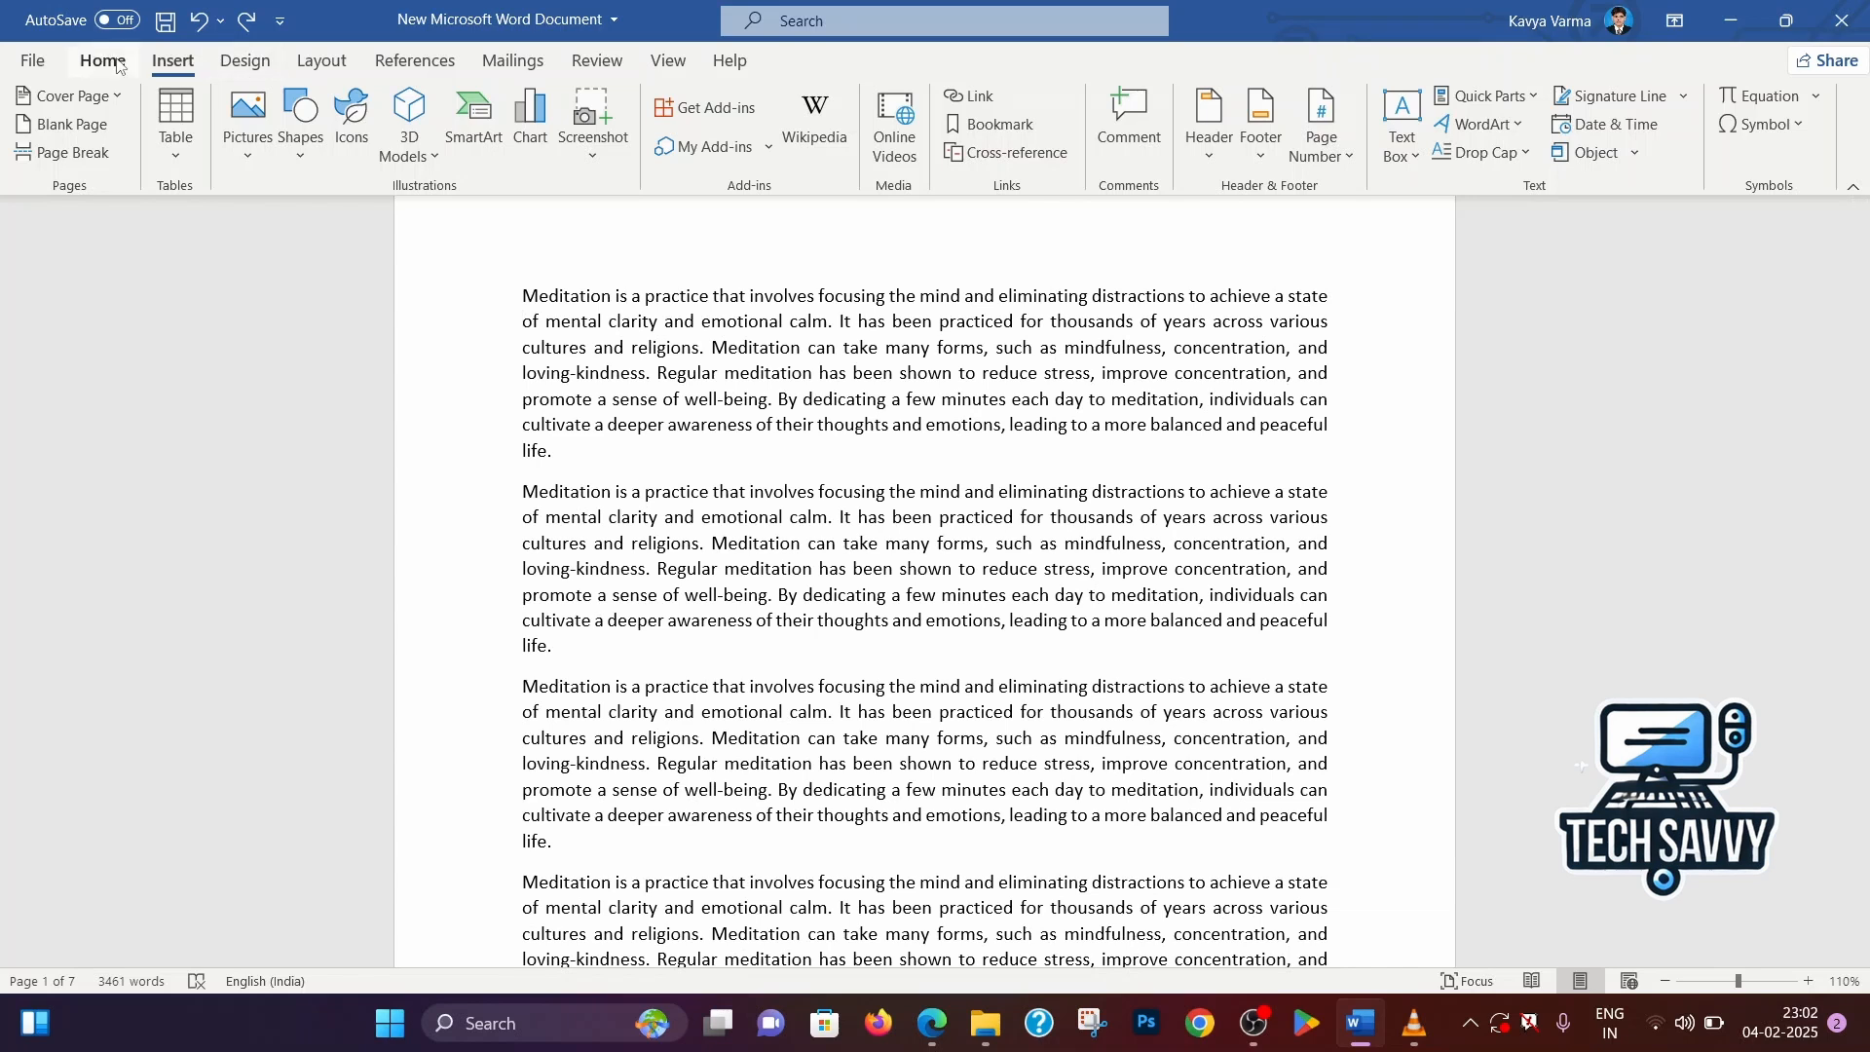
Find the sentence beginning "Regular meditation has been shown to reduce stress" throughout the document
{"action": "left_click", "coordinate": [115, 63]}
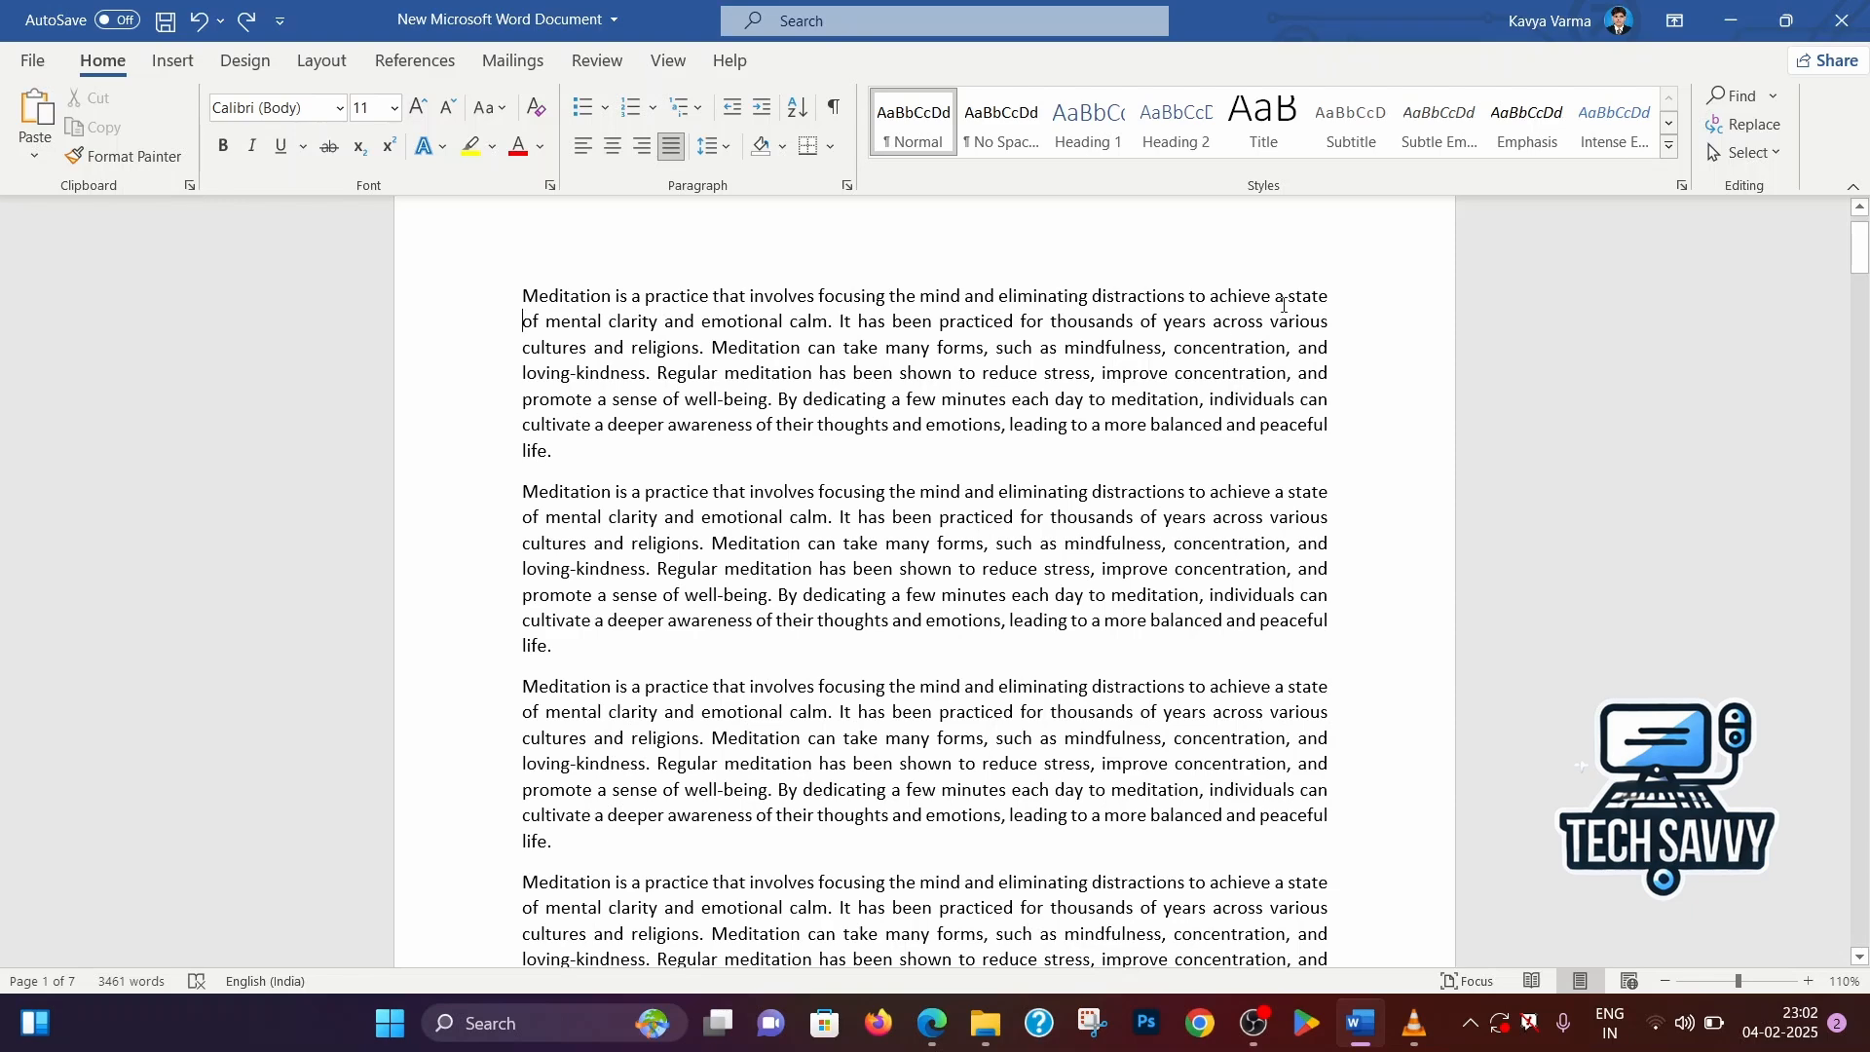
{"action": "left_click", "coordinate": [1735, 96]}
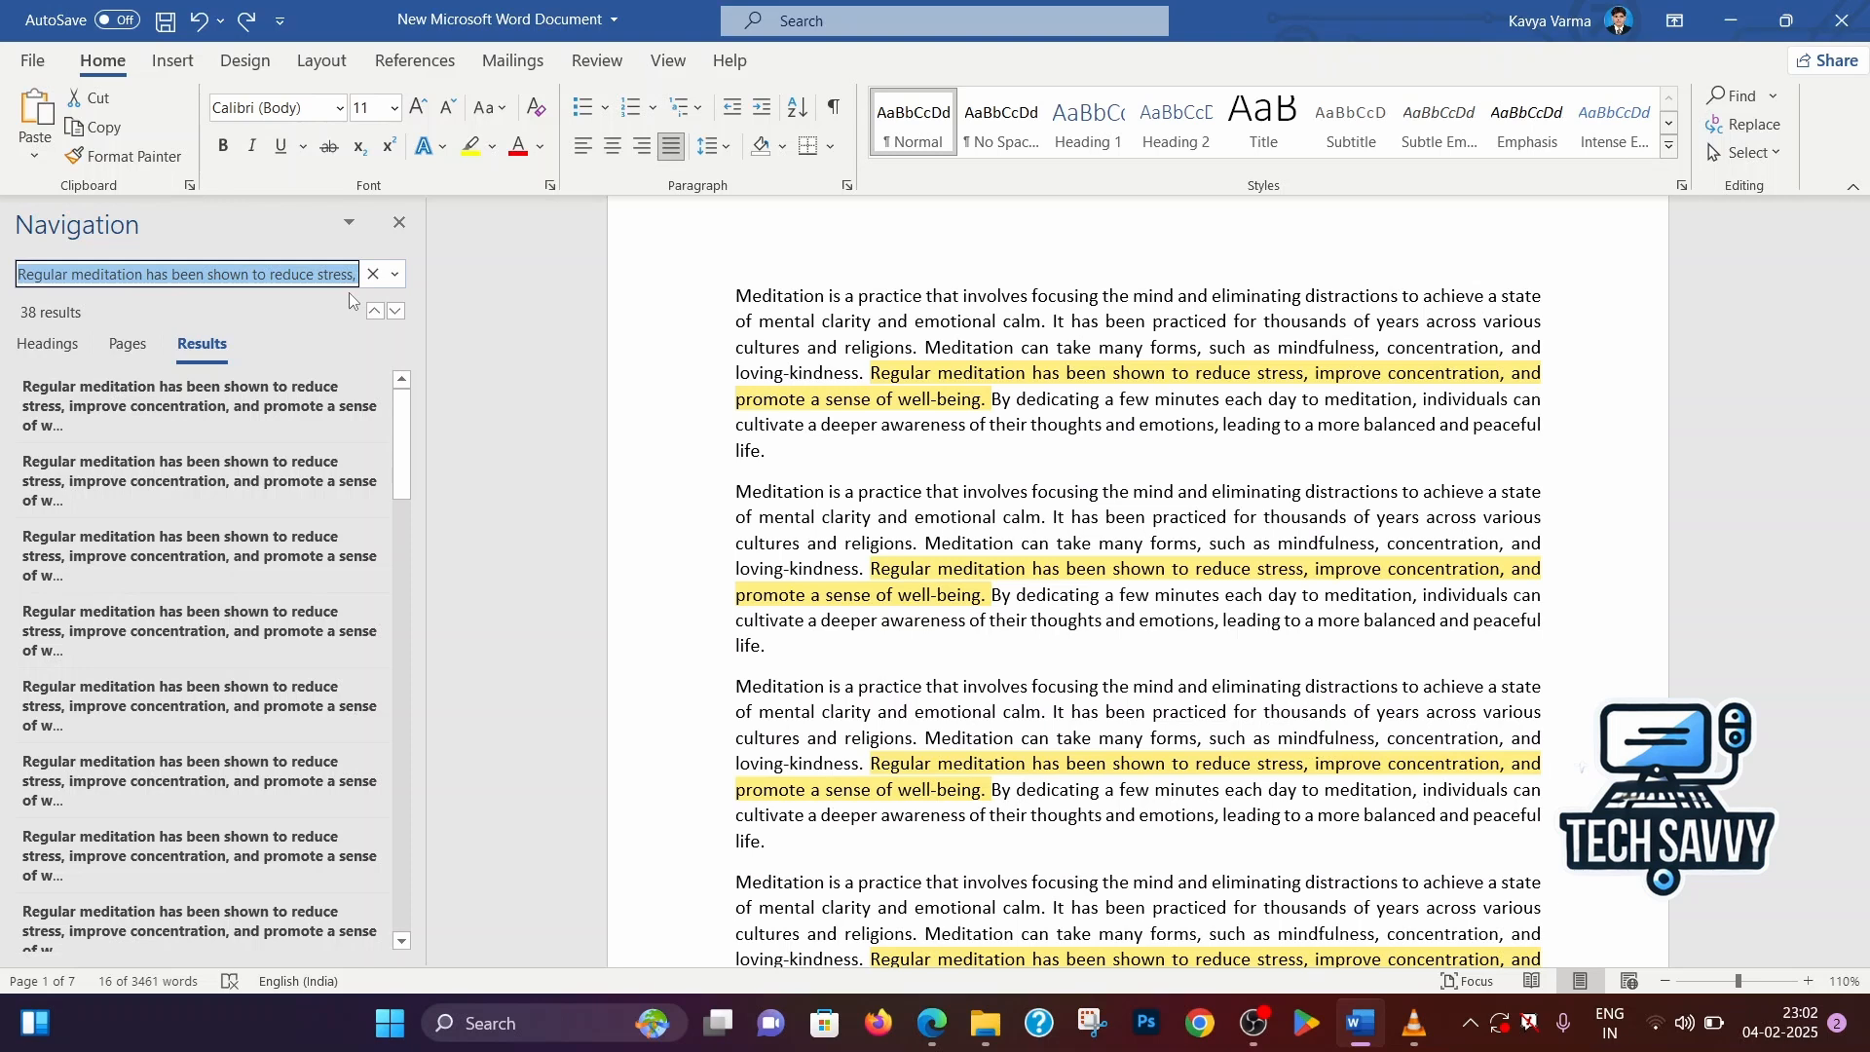
{"action": "left_click", "coordinate": [283, 274]}
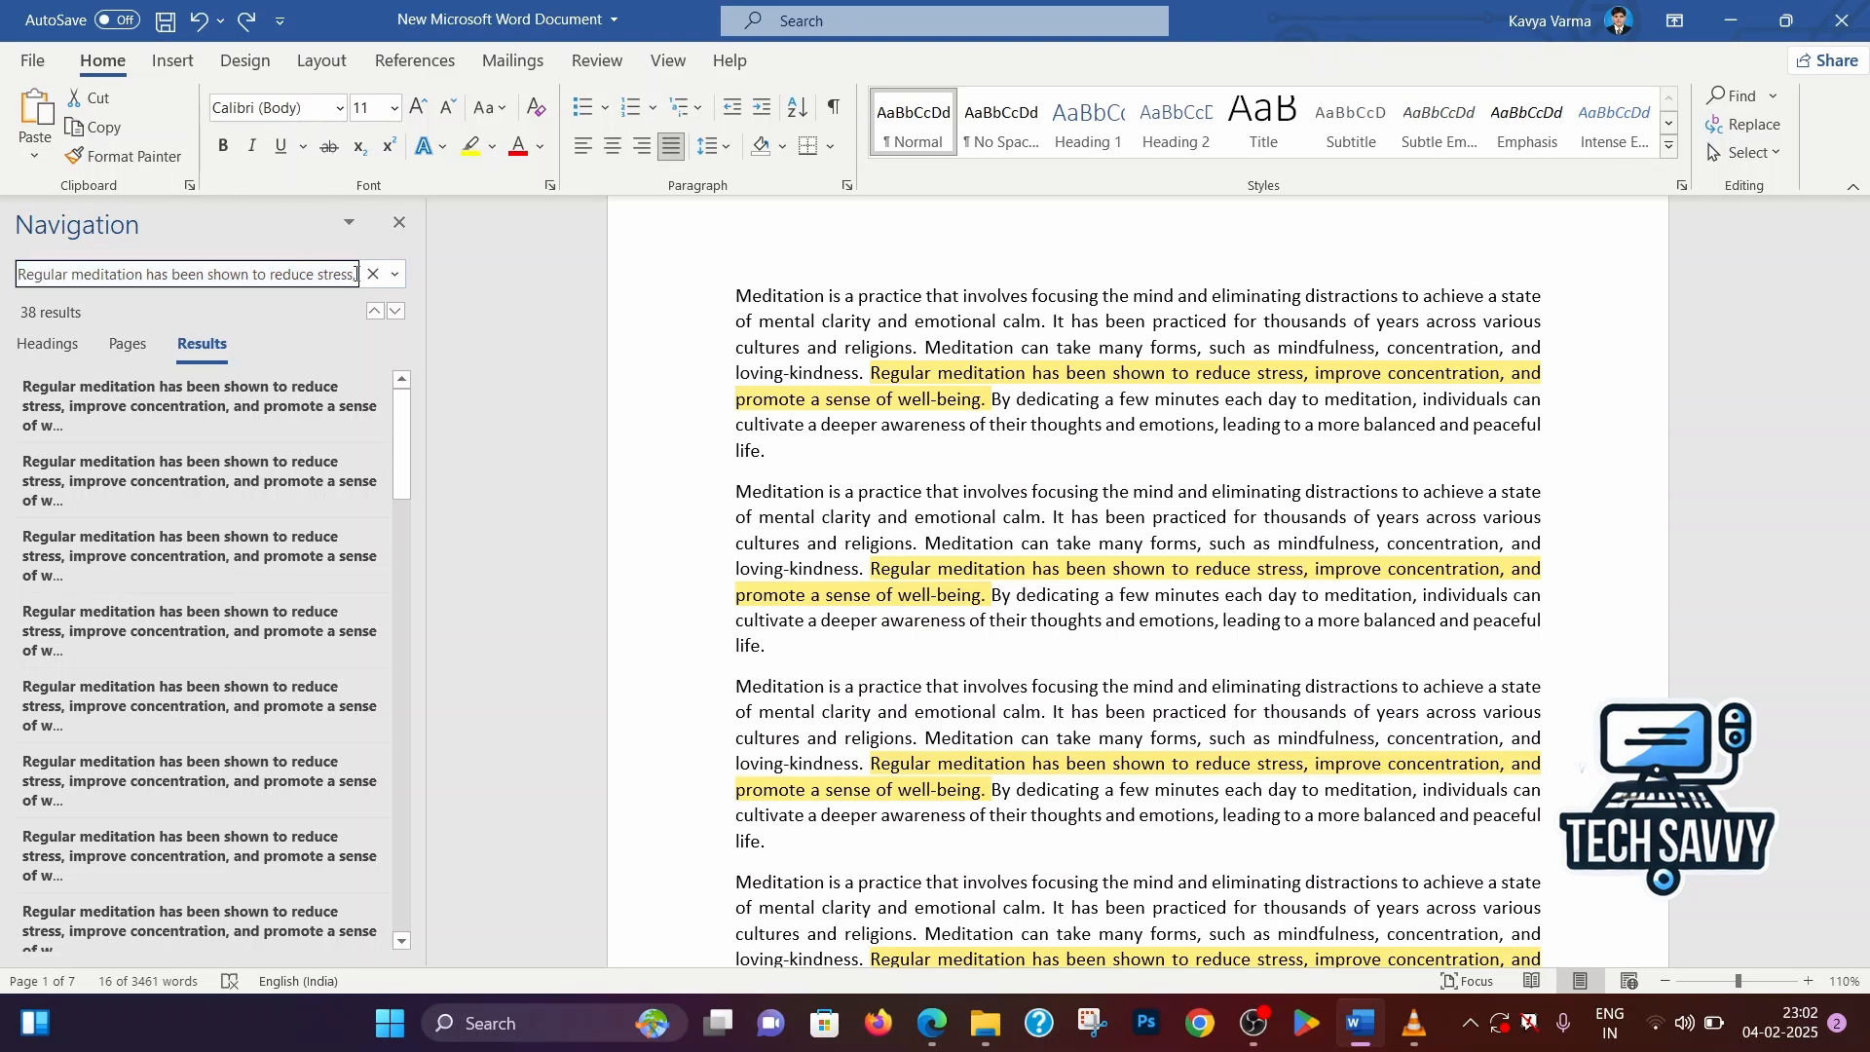
{"action": "left_click_drag", "start_coordinate": [355, 275], "coordinate": [122, 246]}
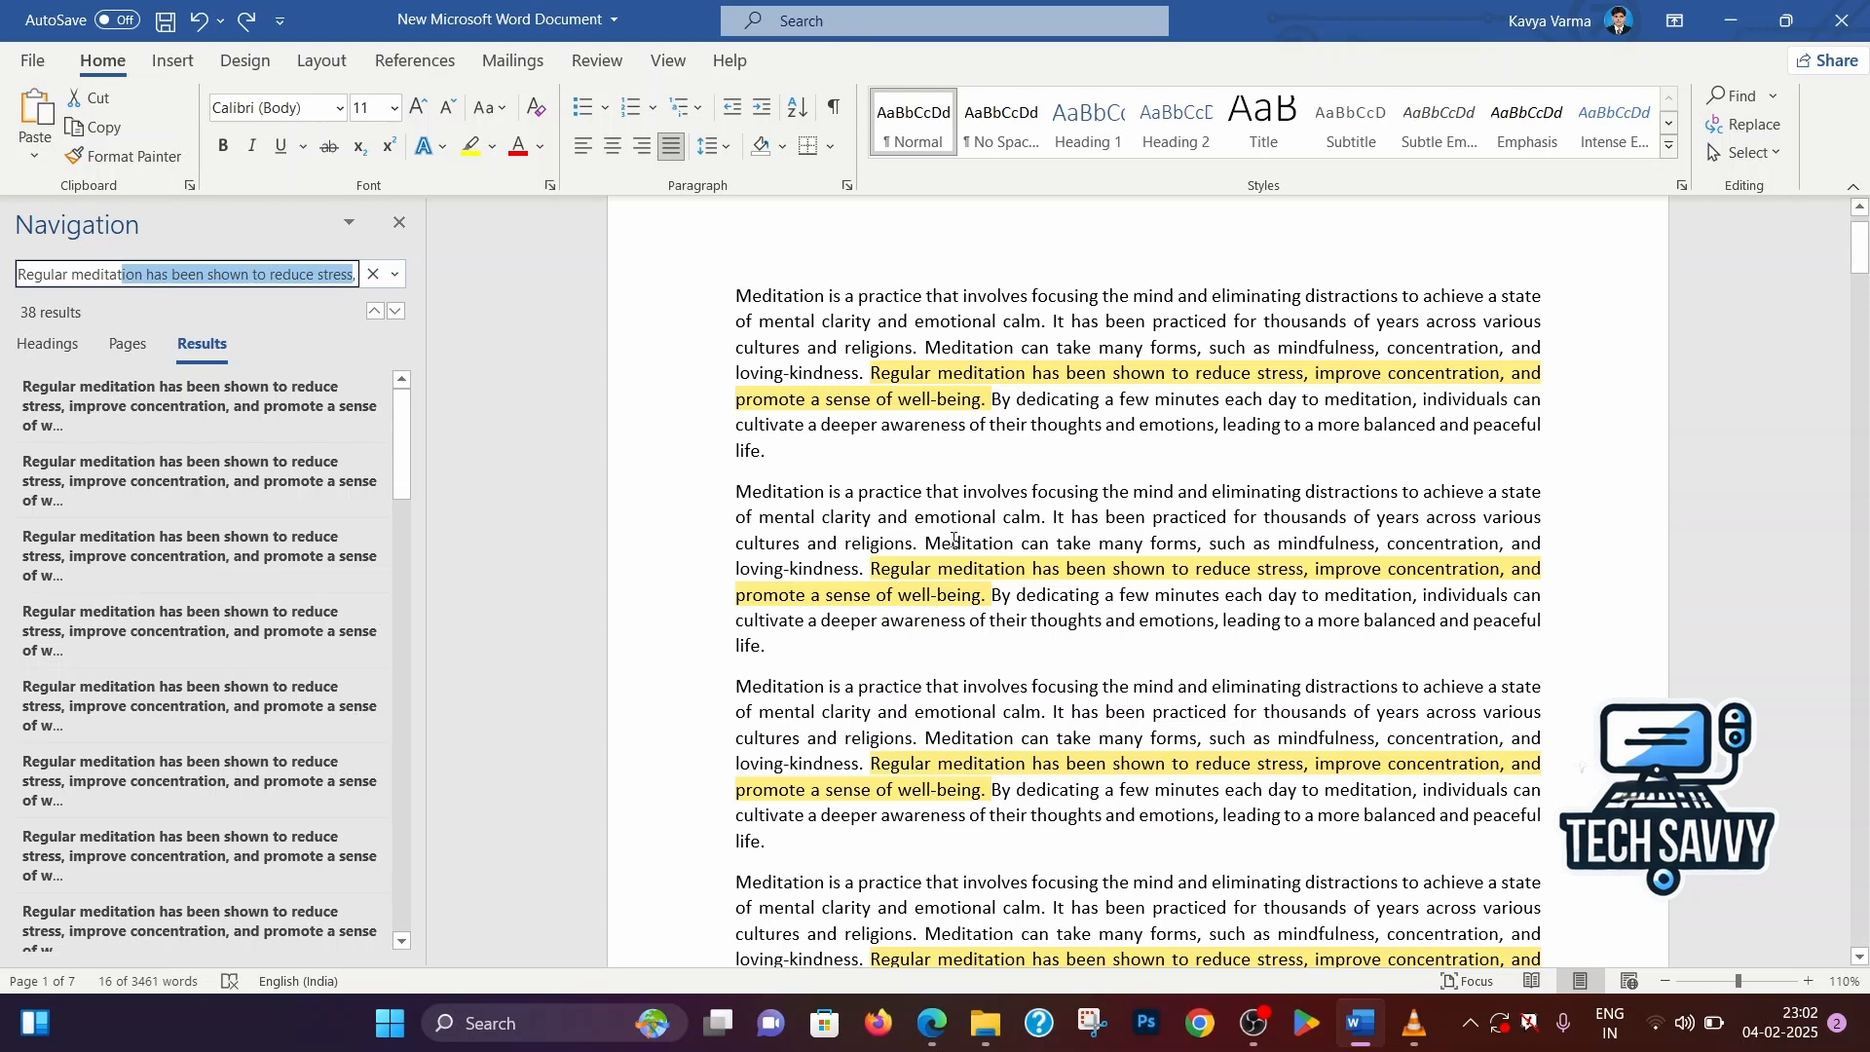
Examine the highlighted occurrences of the searched sentence across the paragraphs and compare them with the search text
{"action": "scroll", "coordinate": [962, 557], "scroll_direction": "down", "scroll_amount": 5}
{"action": "scroll", "coordinate": [962, 557], "scroll_direction": "down", "scroll_amount": 5}
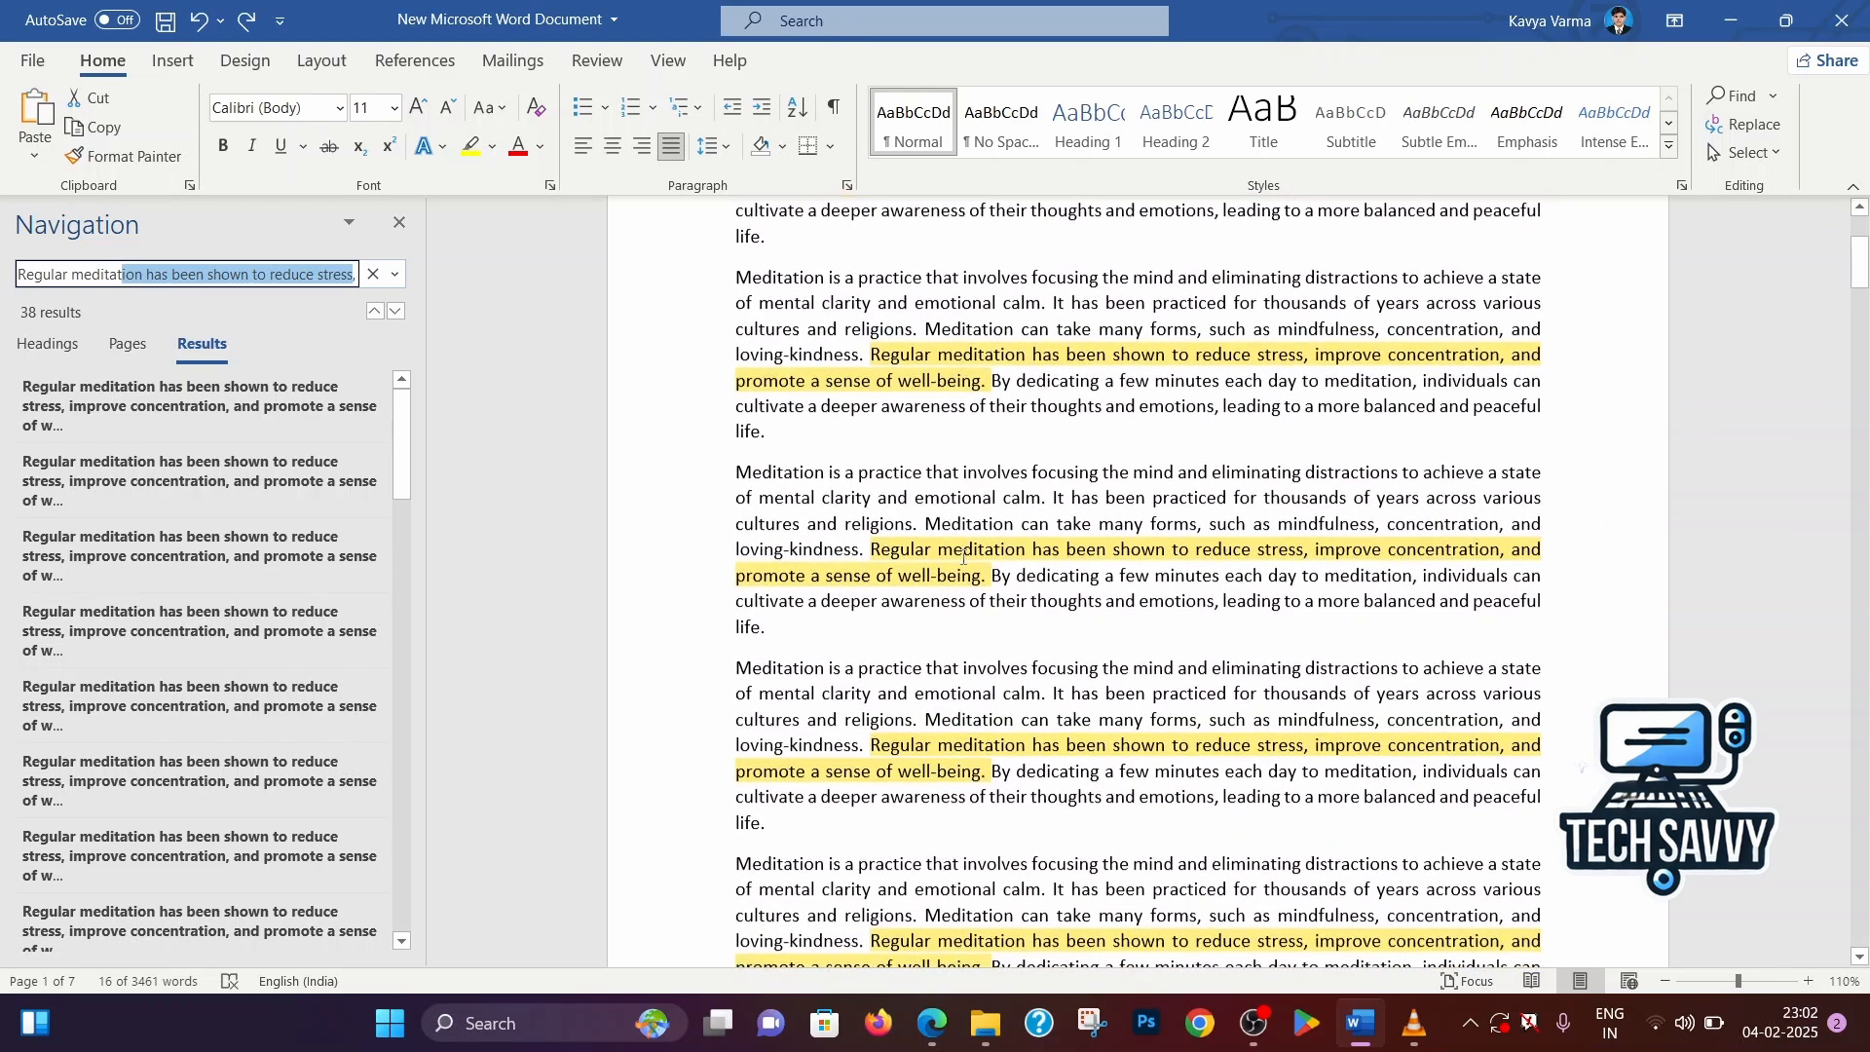
{"action": "scroll", "coordinate": [962, 557], "scroll_direction": "down", "scroll_amount": 5}
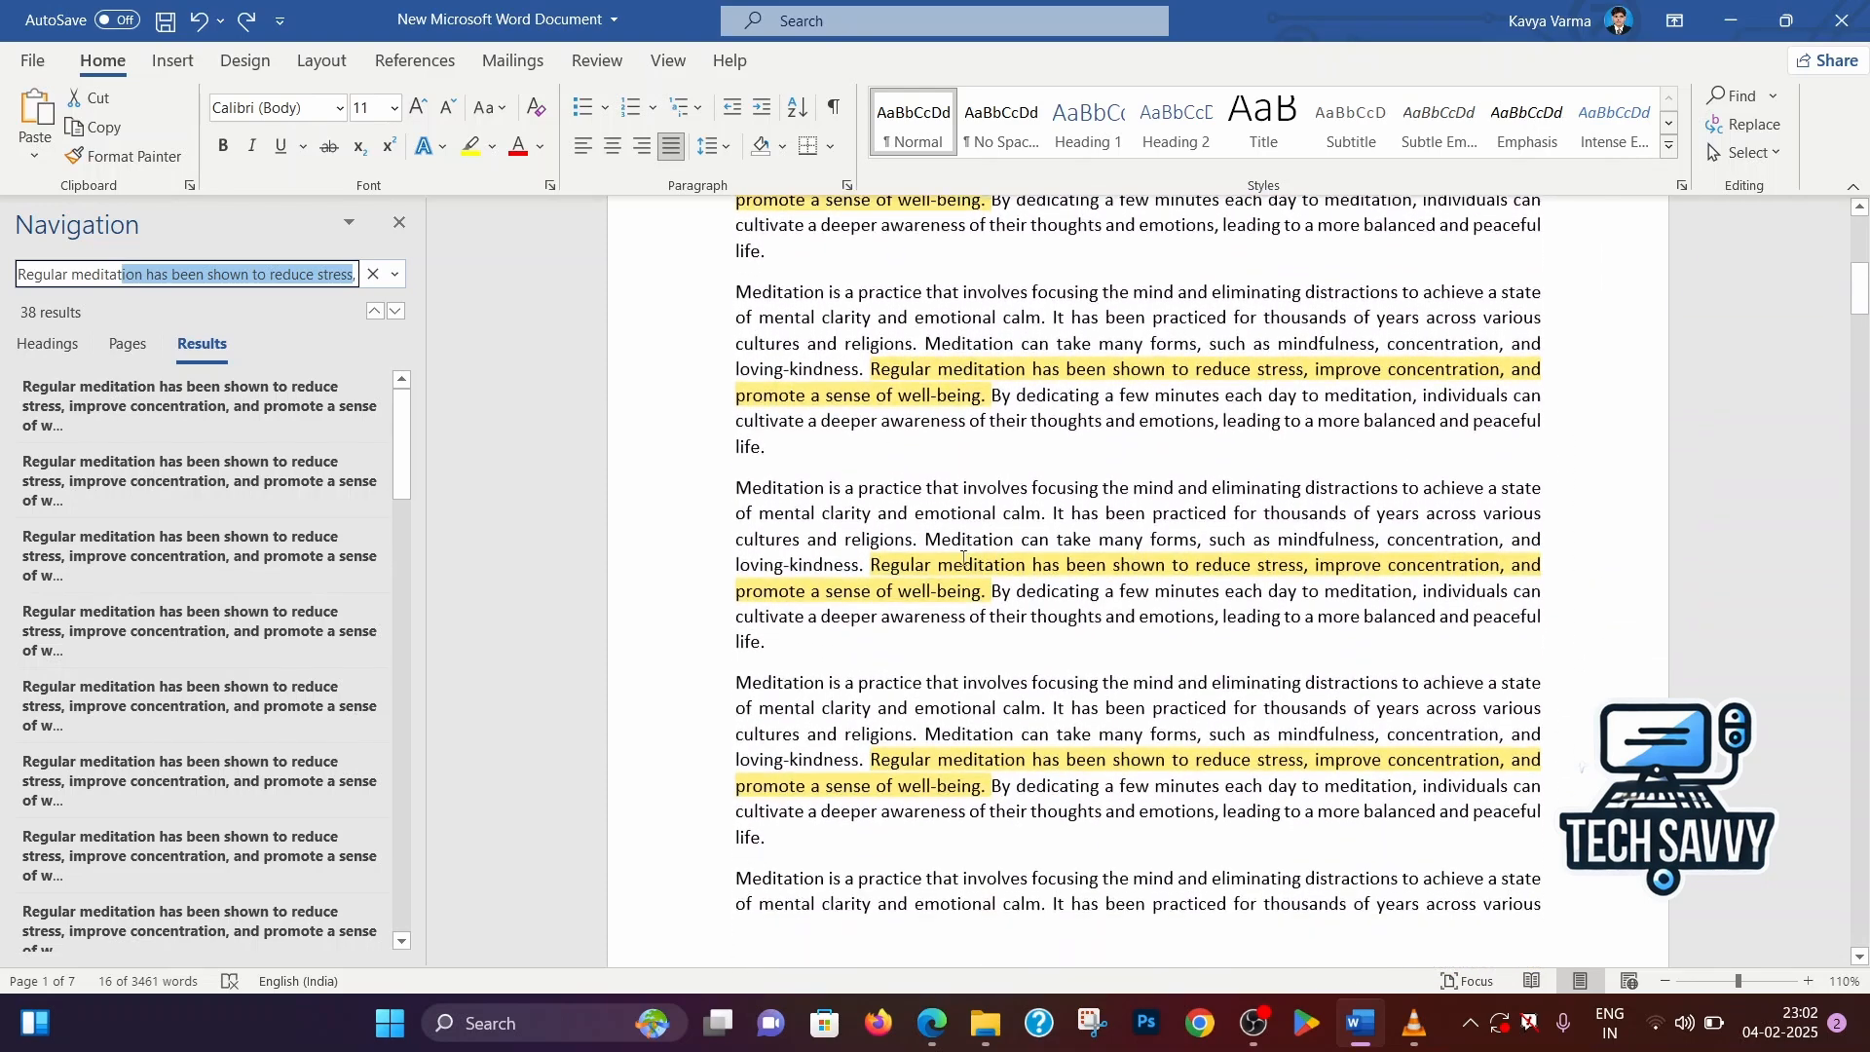
{"action": "scroll", "coordinate": [962, 557], "scroll_direction": "up", "scroll_amount": 5}
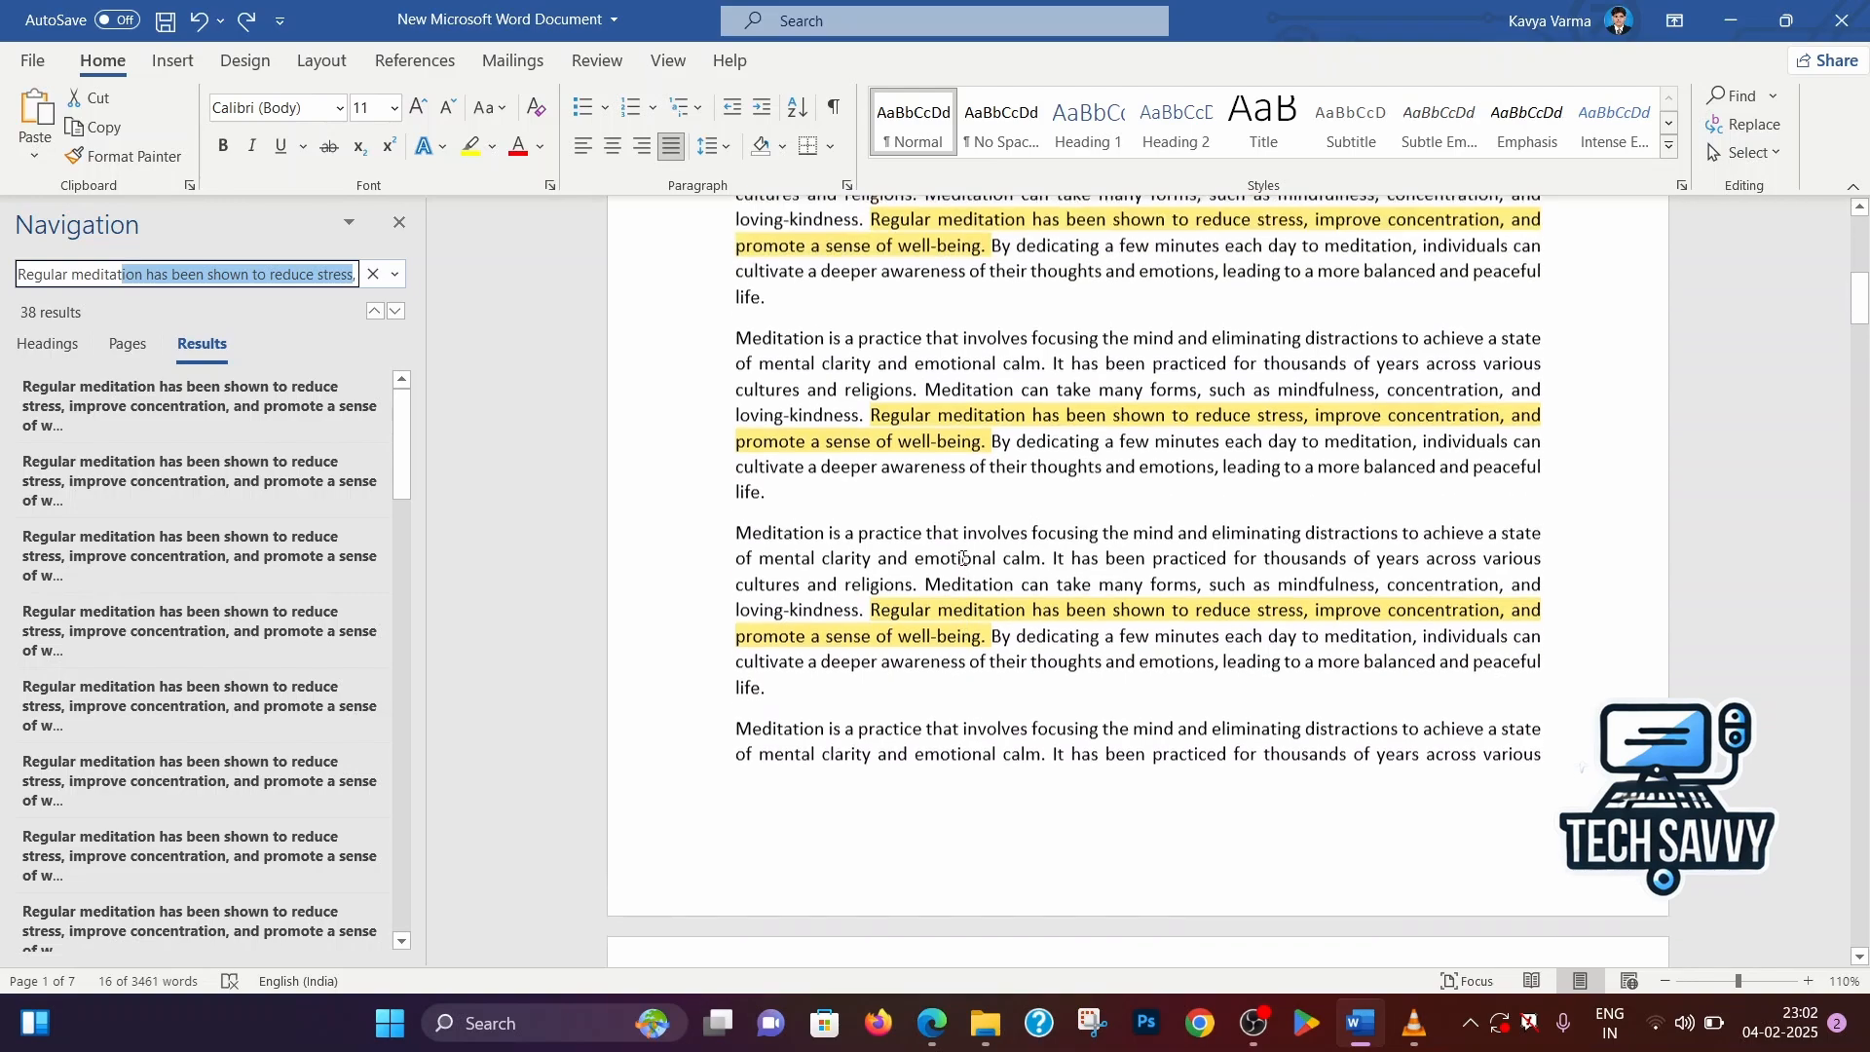
{"action": "scroll", "coordinate": [962, 557], "scroll_direction": "up", "scroll_amount": 5}
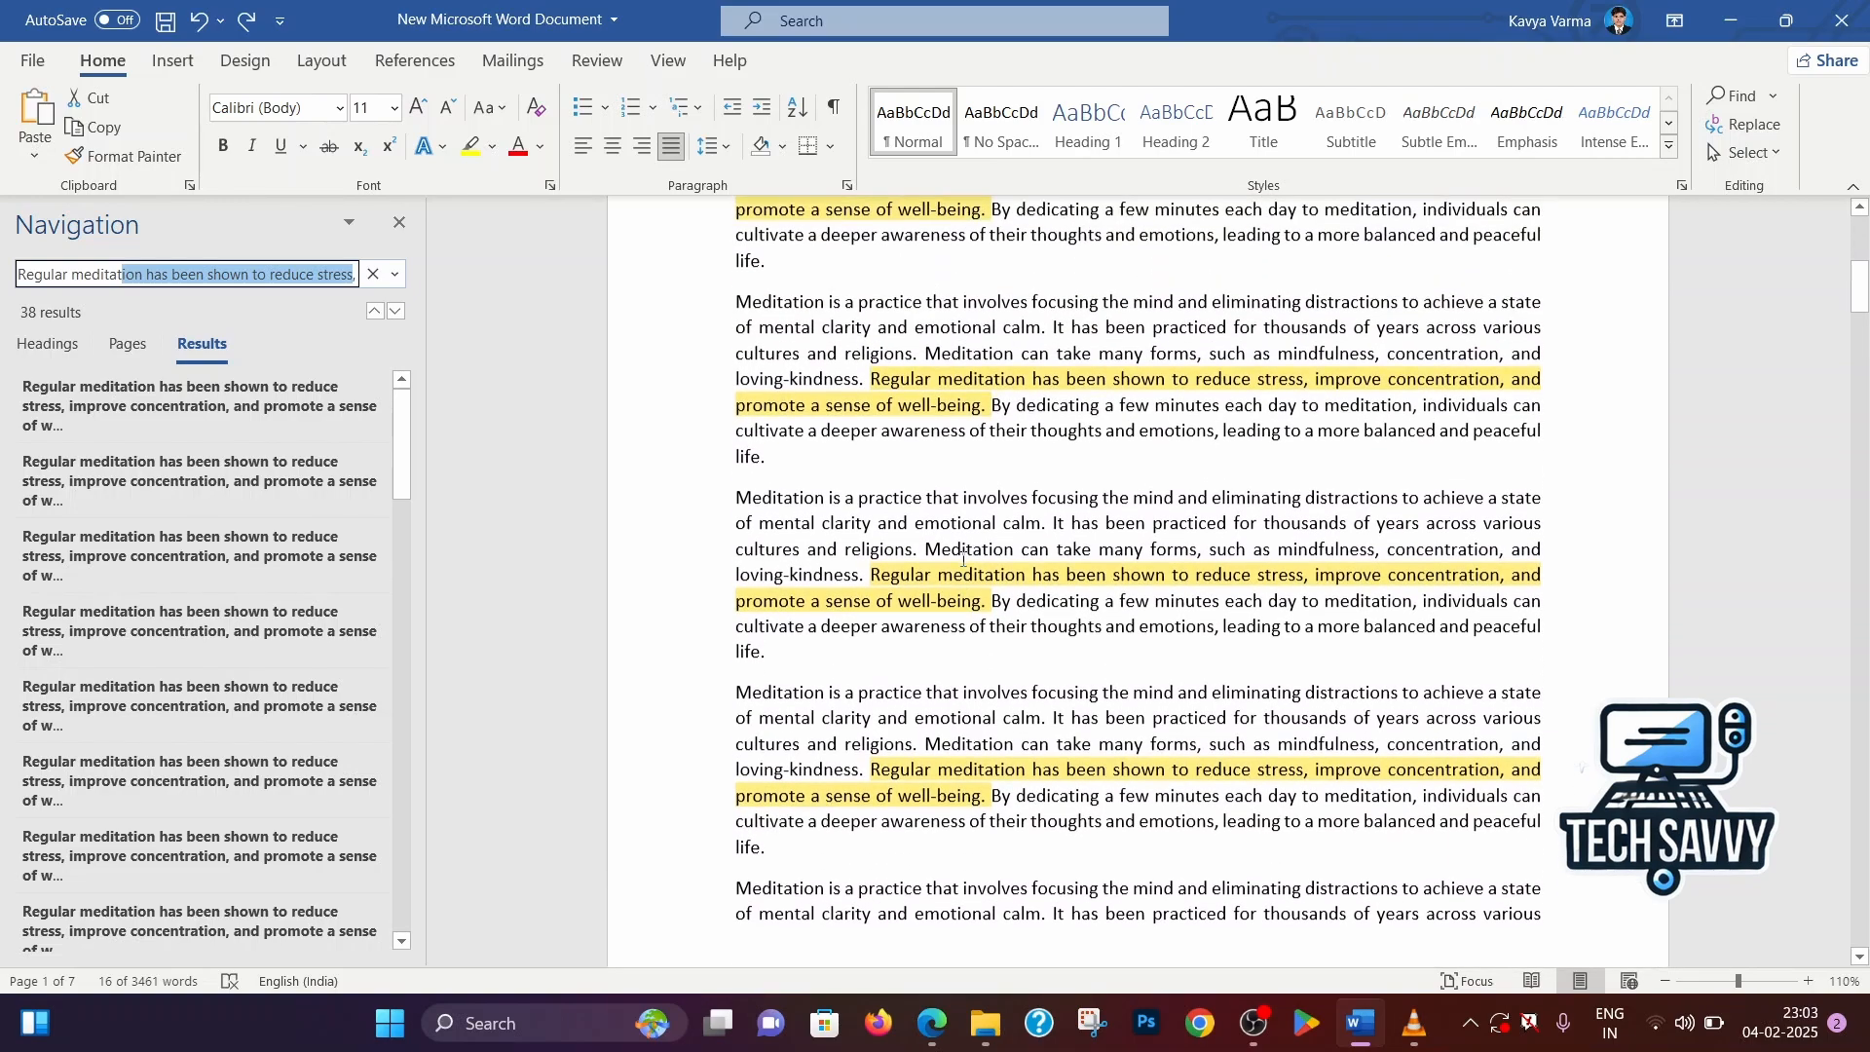
{"action": "scroll", "coordinate": [962, 557], "scroll_direction": "up", "scroll_amount": 5}
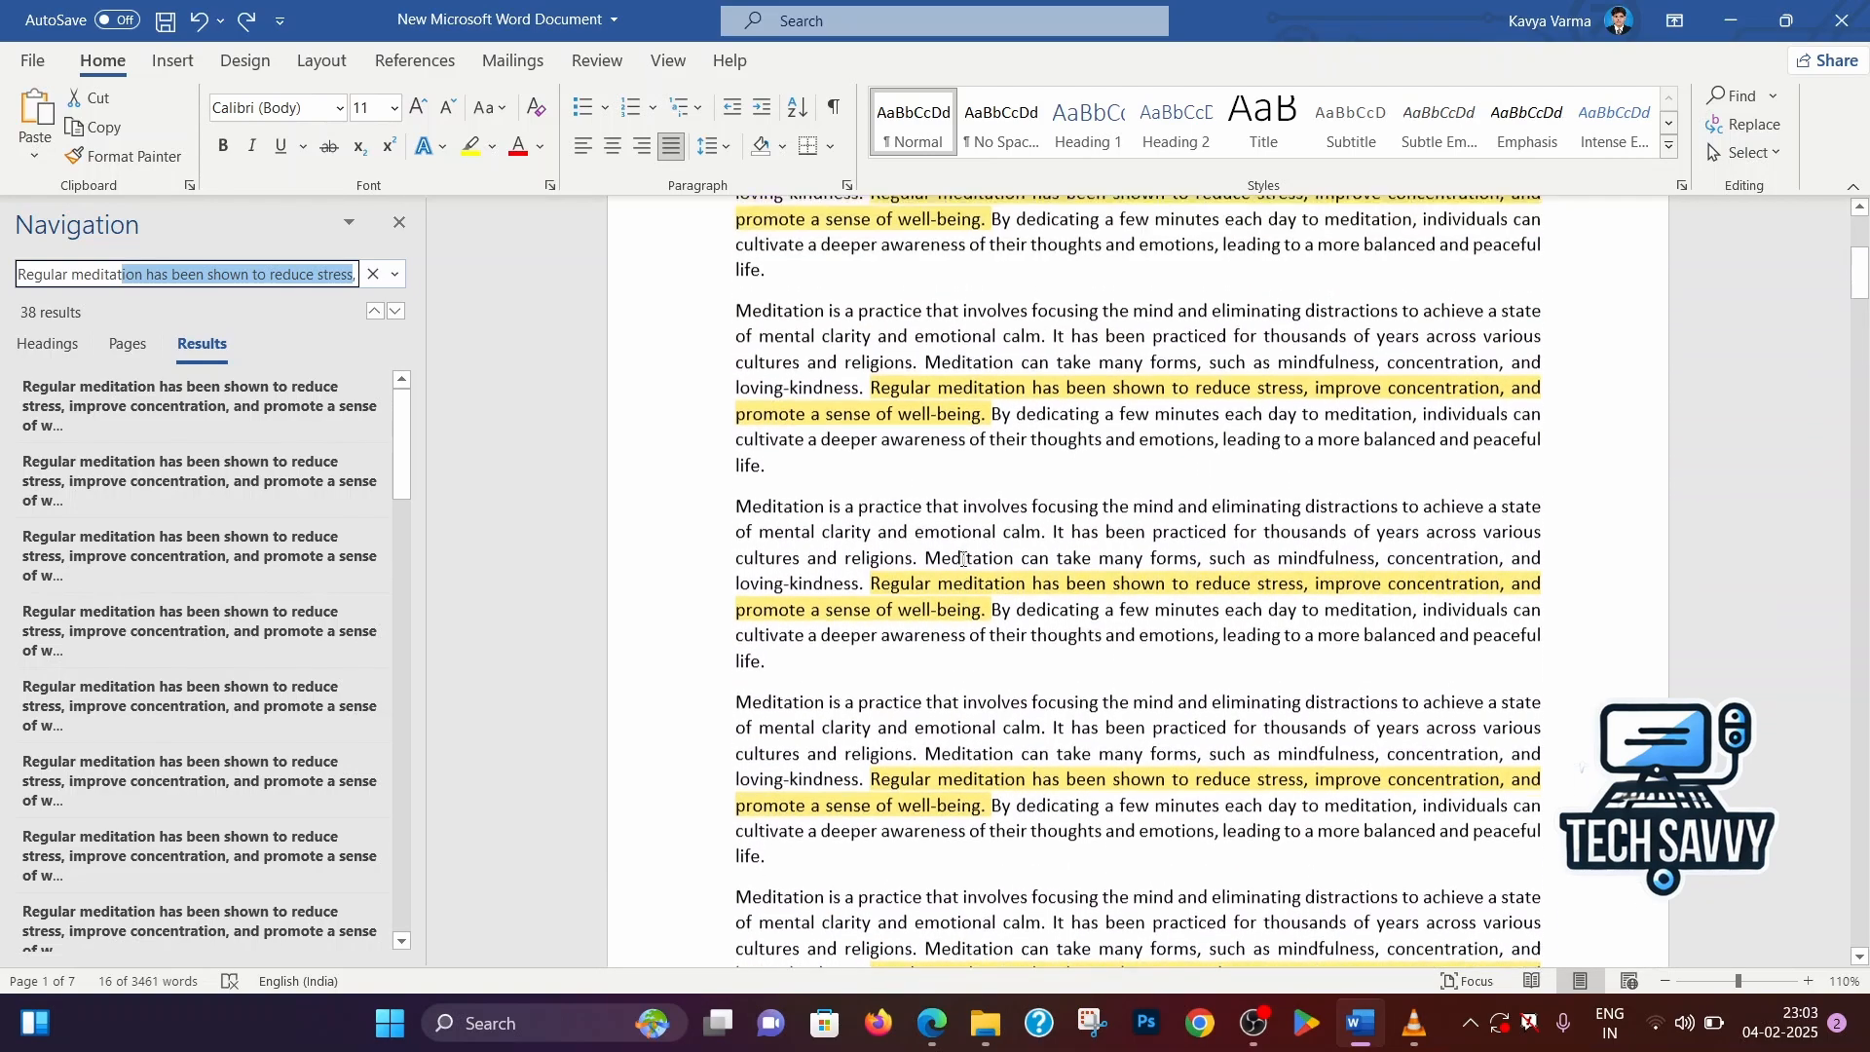
{"action": "scroll", "coordinate": [962, 558], "scroll_direction": "down", "scroll_amount": 2}
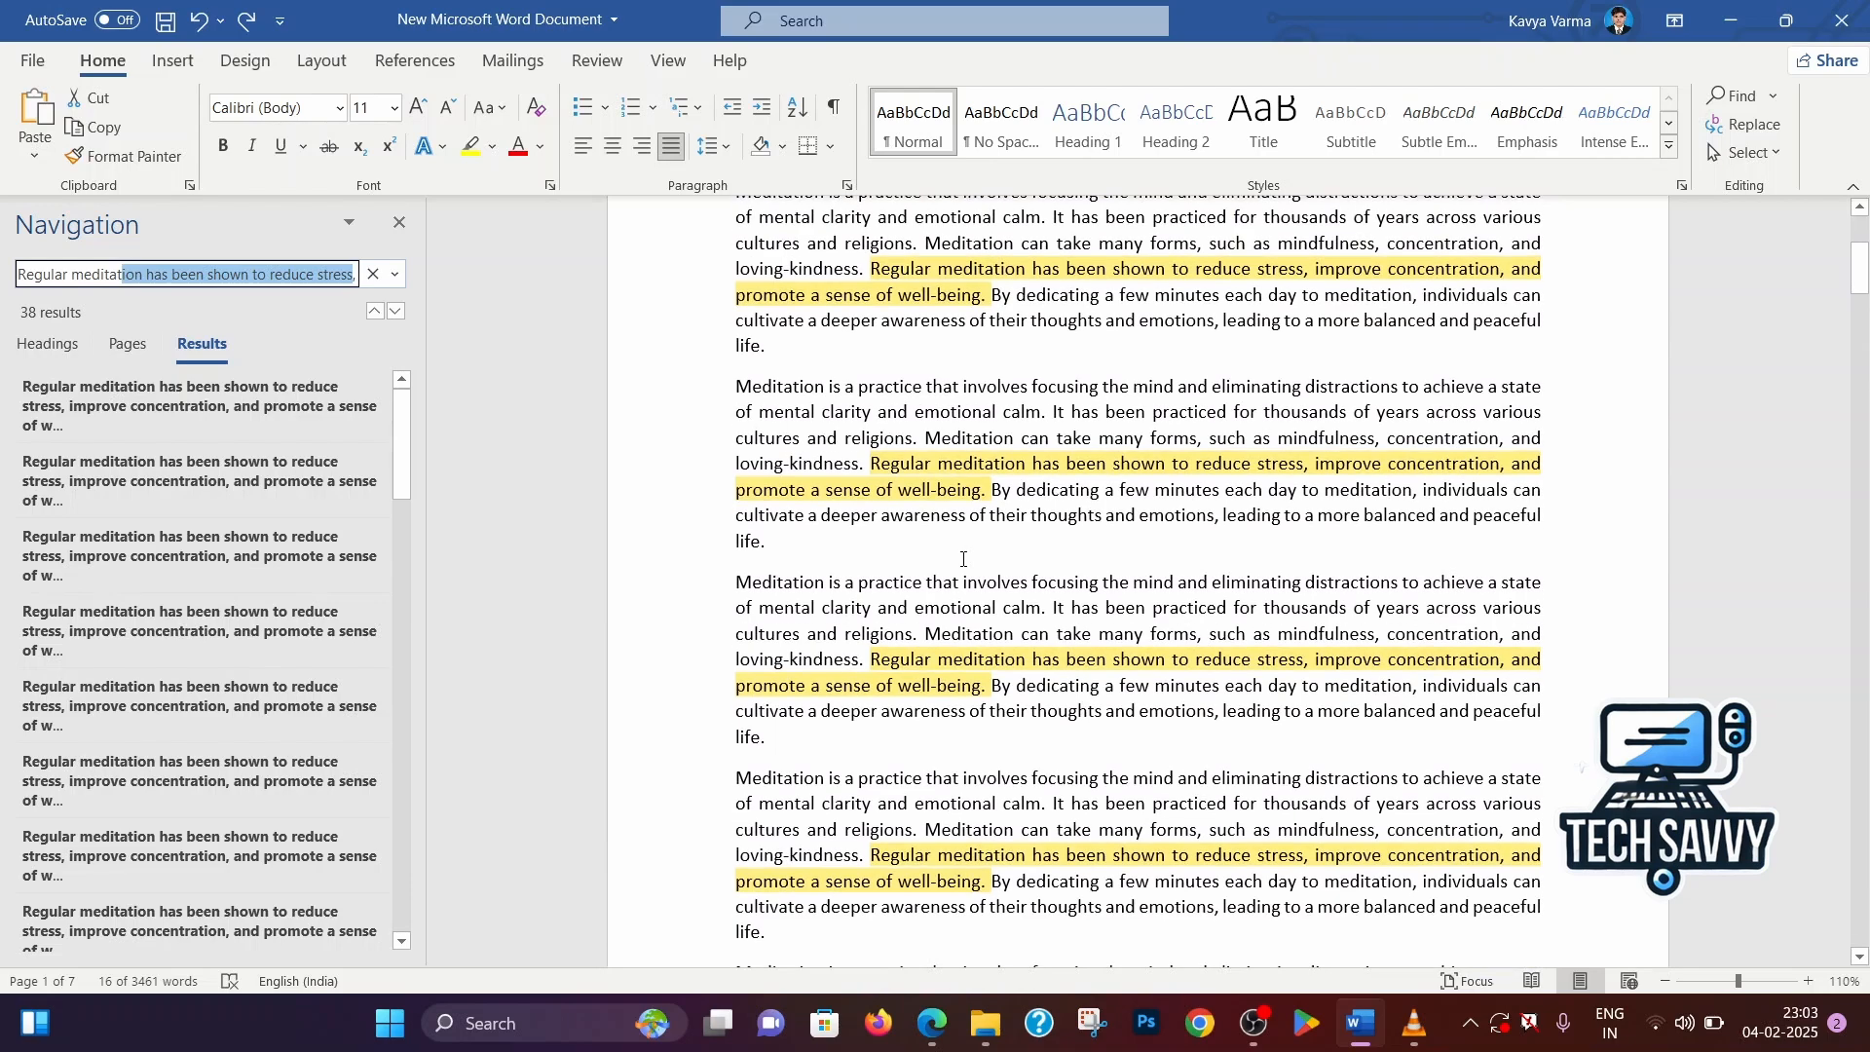
{"action": "scroll", "coordinate": [962, 557], "scroll_direction": "down", "scroll_amount": 2}
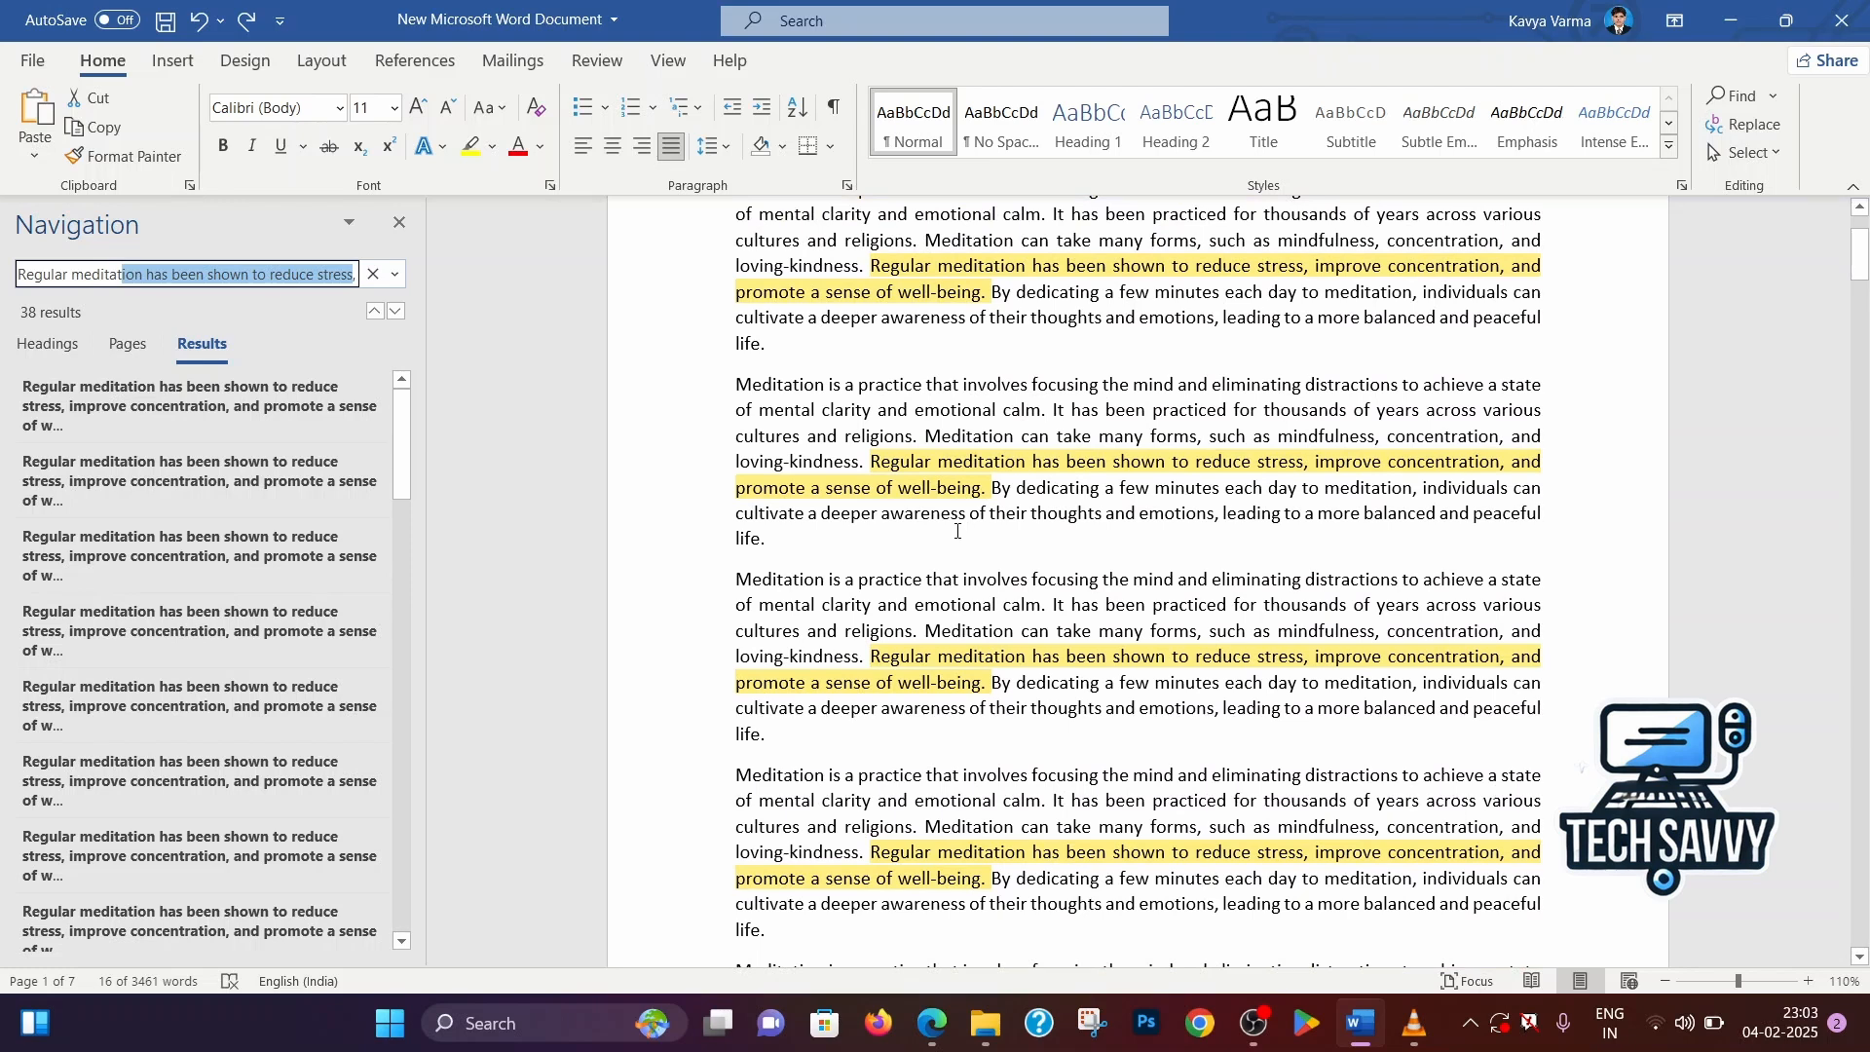
{"action": "left_click", "coordinate": [274, 269]}
{"action": "left_click_drag", "start_coordinate": [63, 274], "coordinate": [231, 274]}
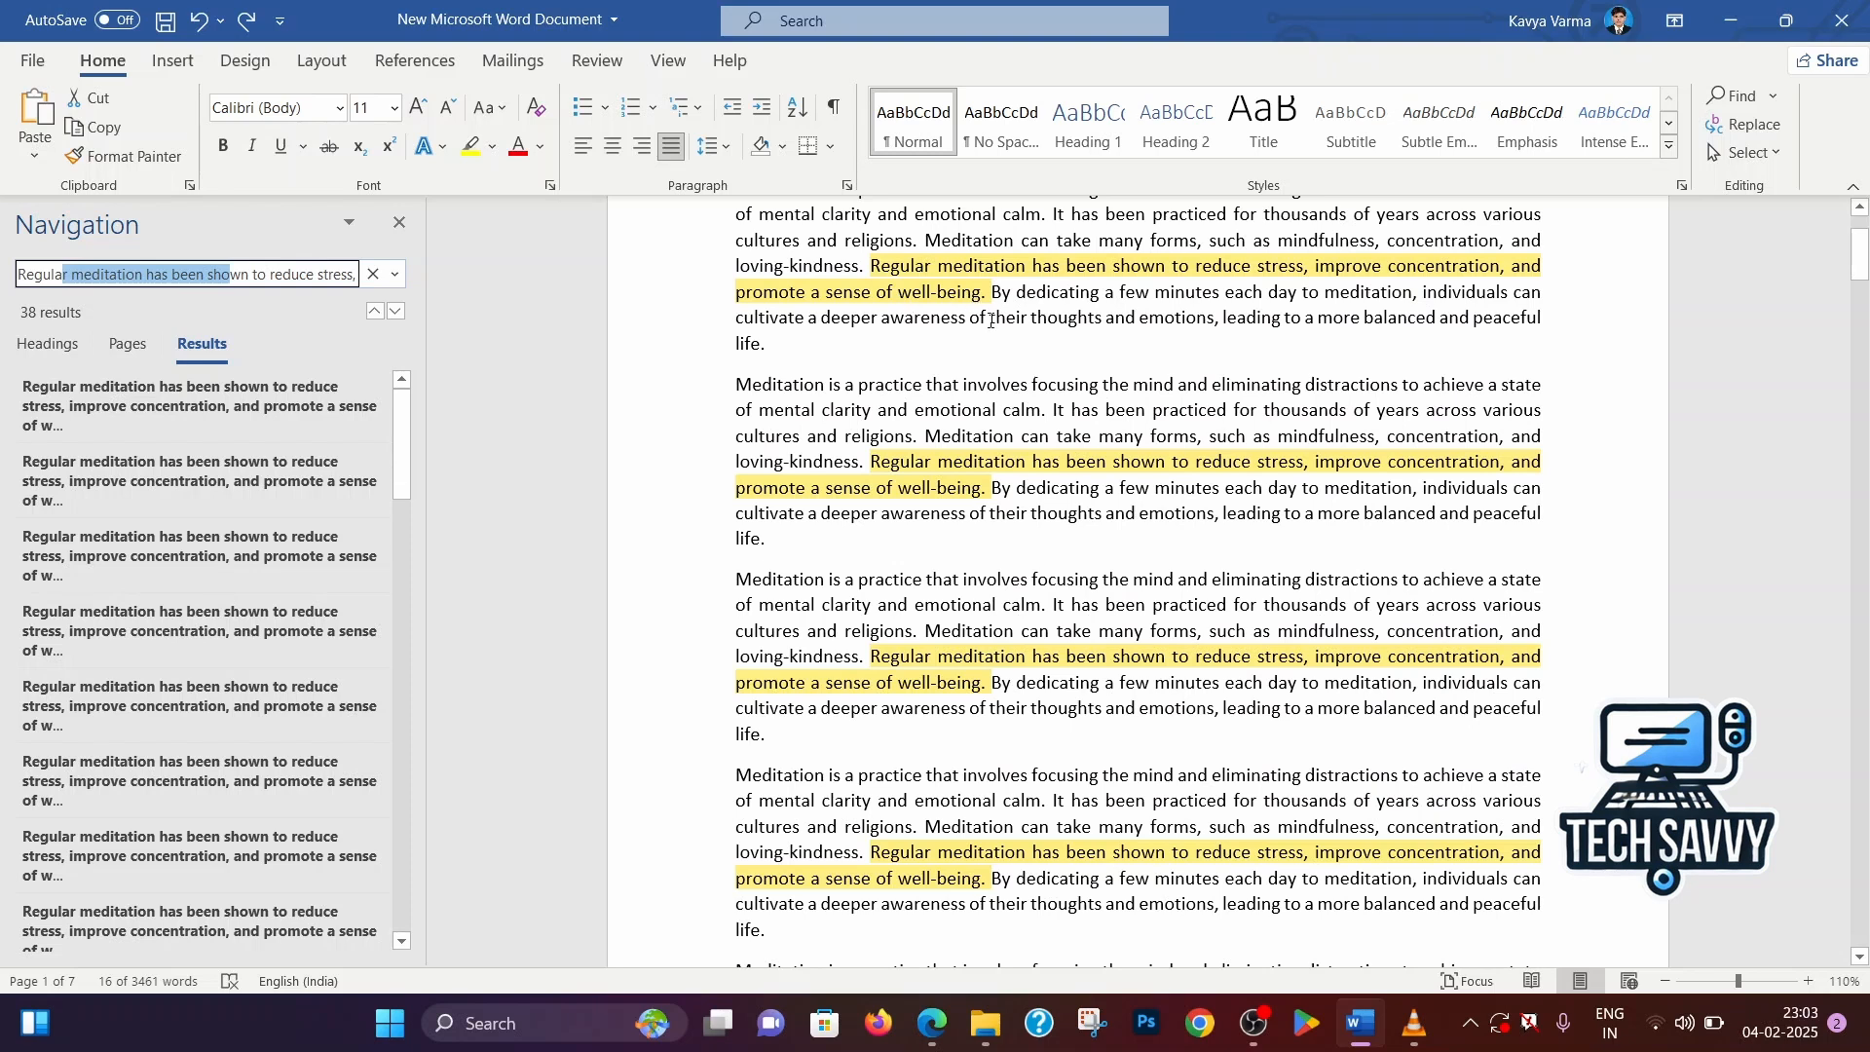
{"action": "scroll", "coordinate": [991, 322], "scroll_direction": "up", "scroll_amount": 3}
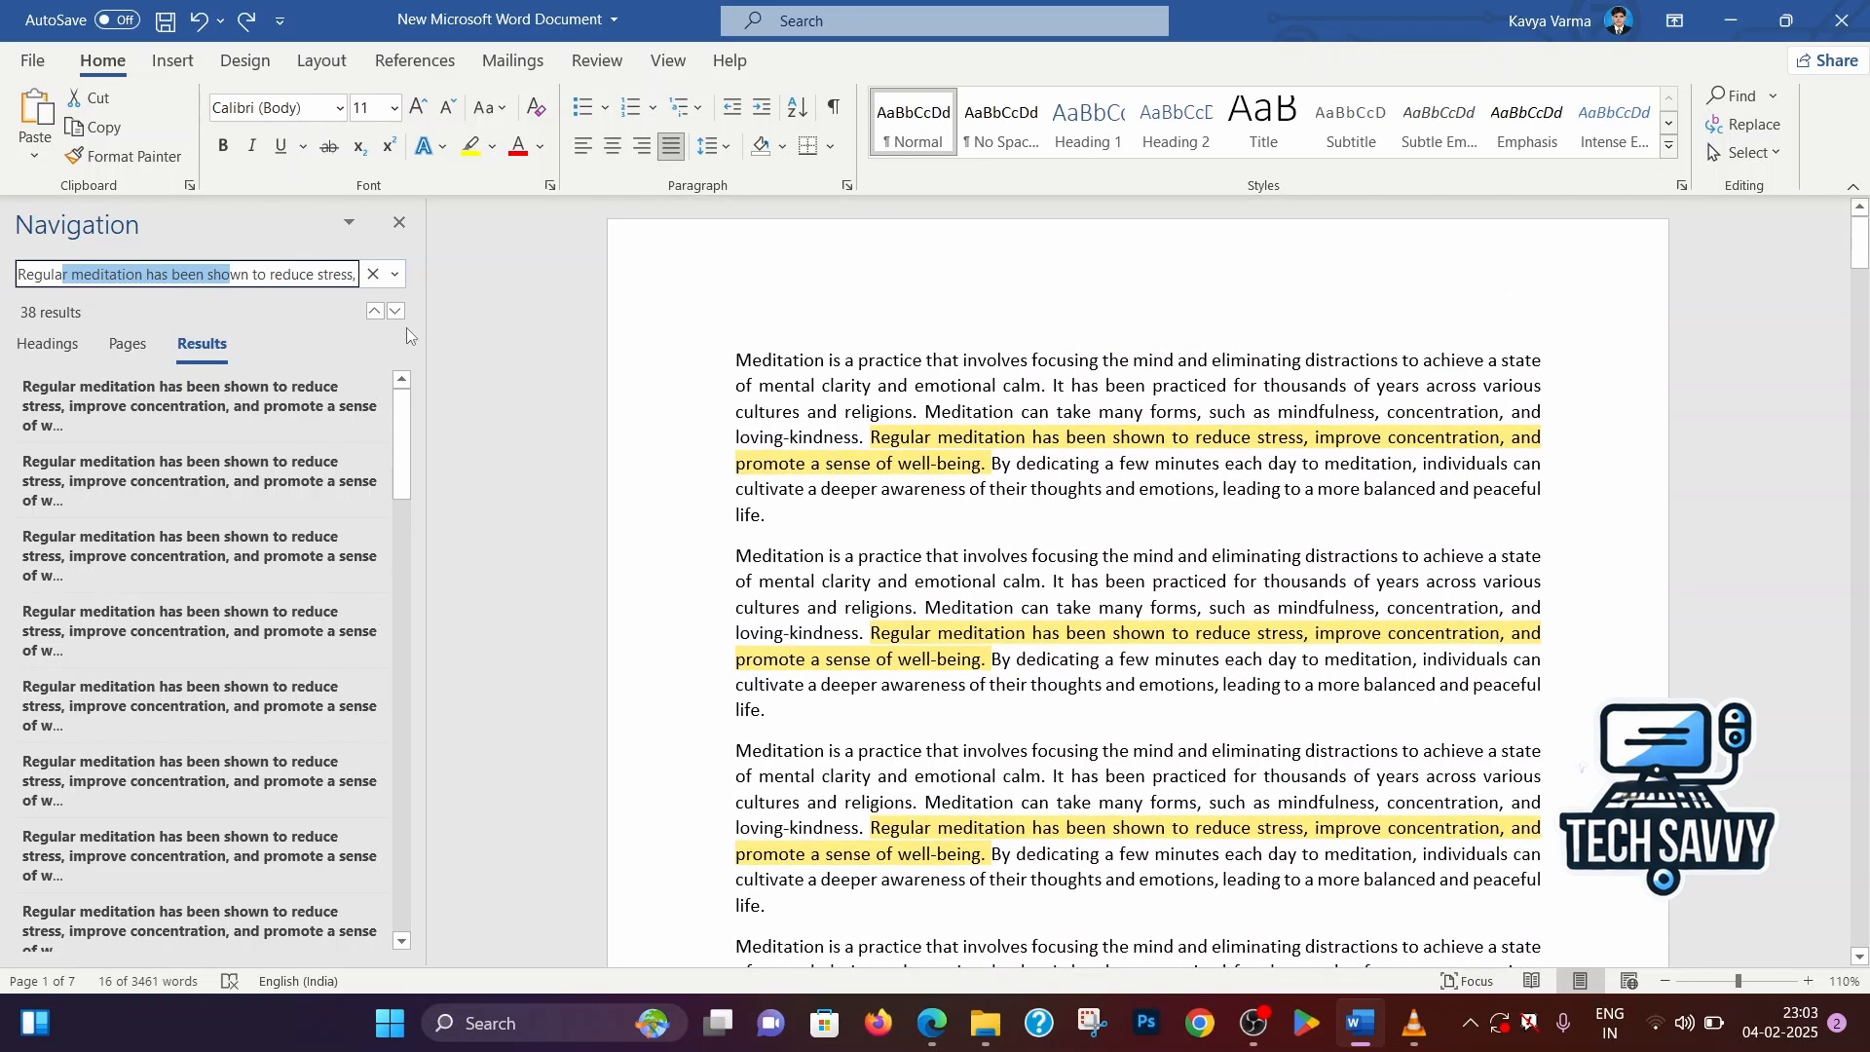
Close the Navigation pane and place the cursor in the document's first word, Meditation
{"action": "left_click", "coordinate": [835, 387]}
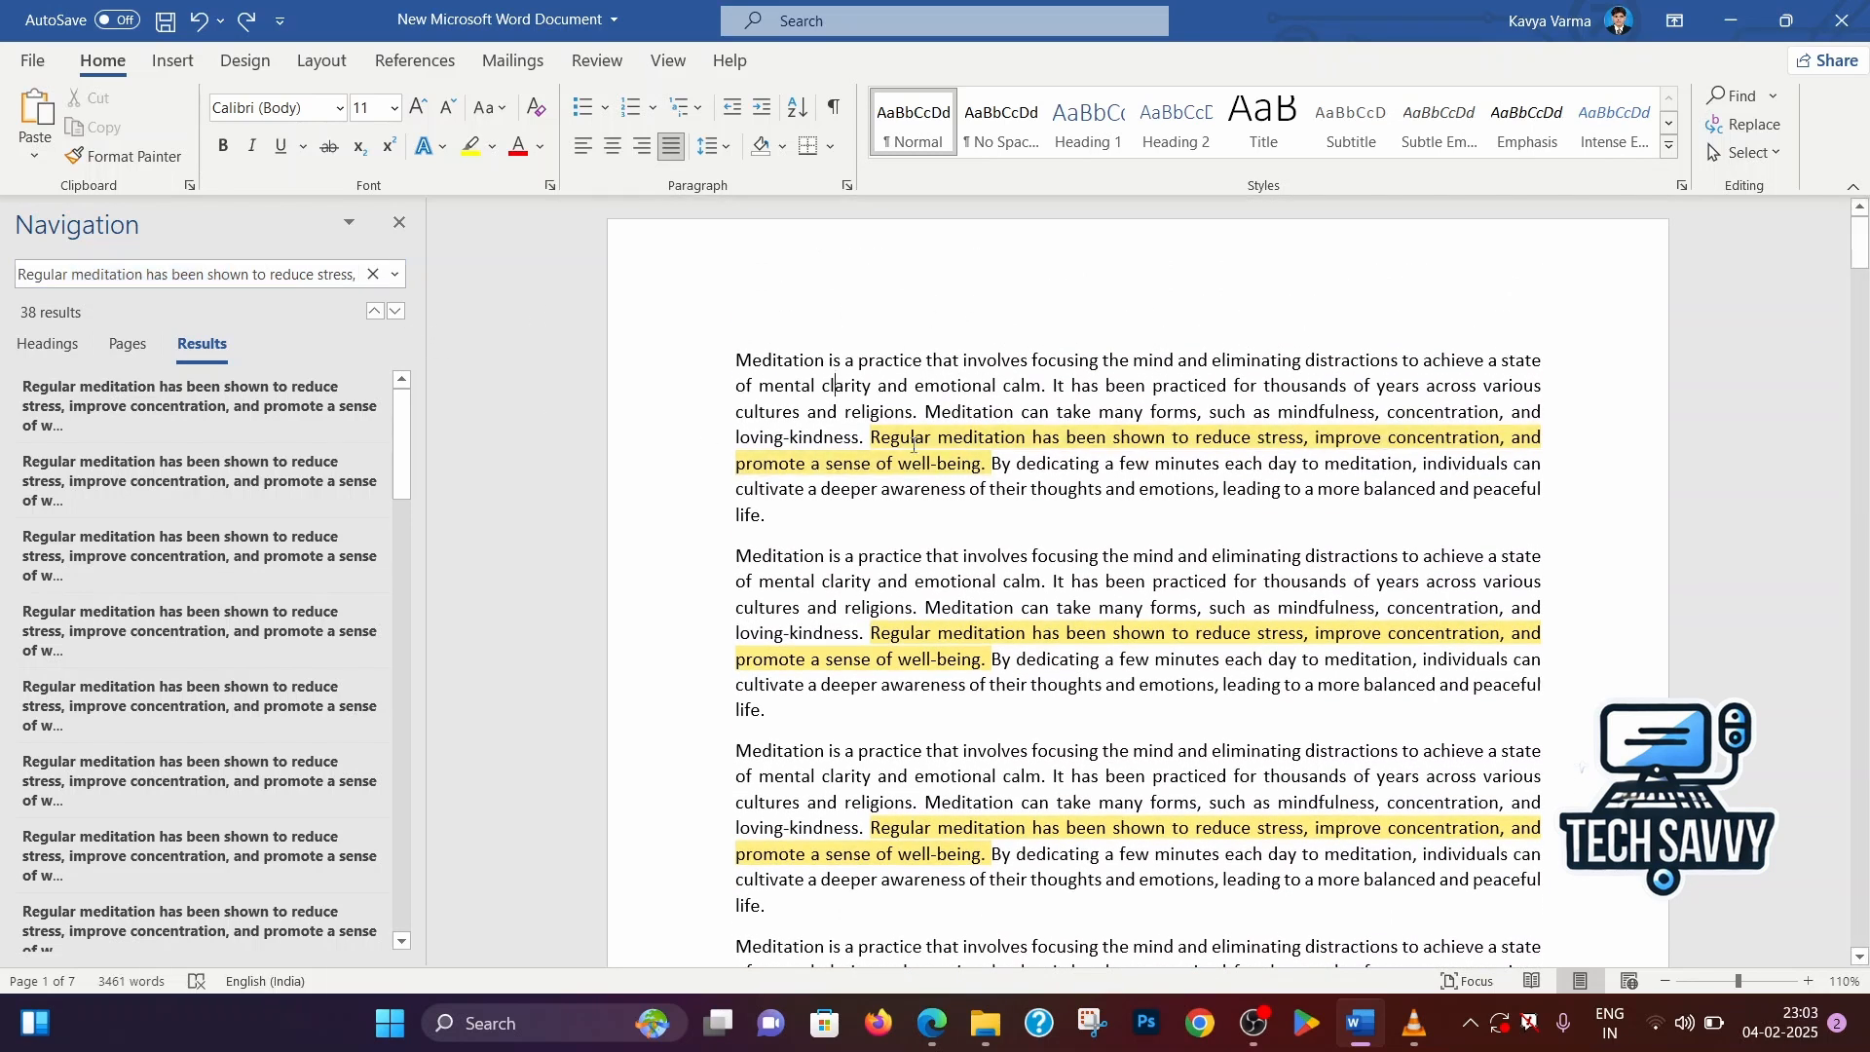
{"action": "left_click", "coordinate": [402, 226]}
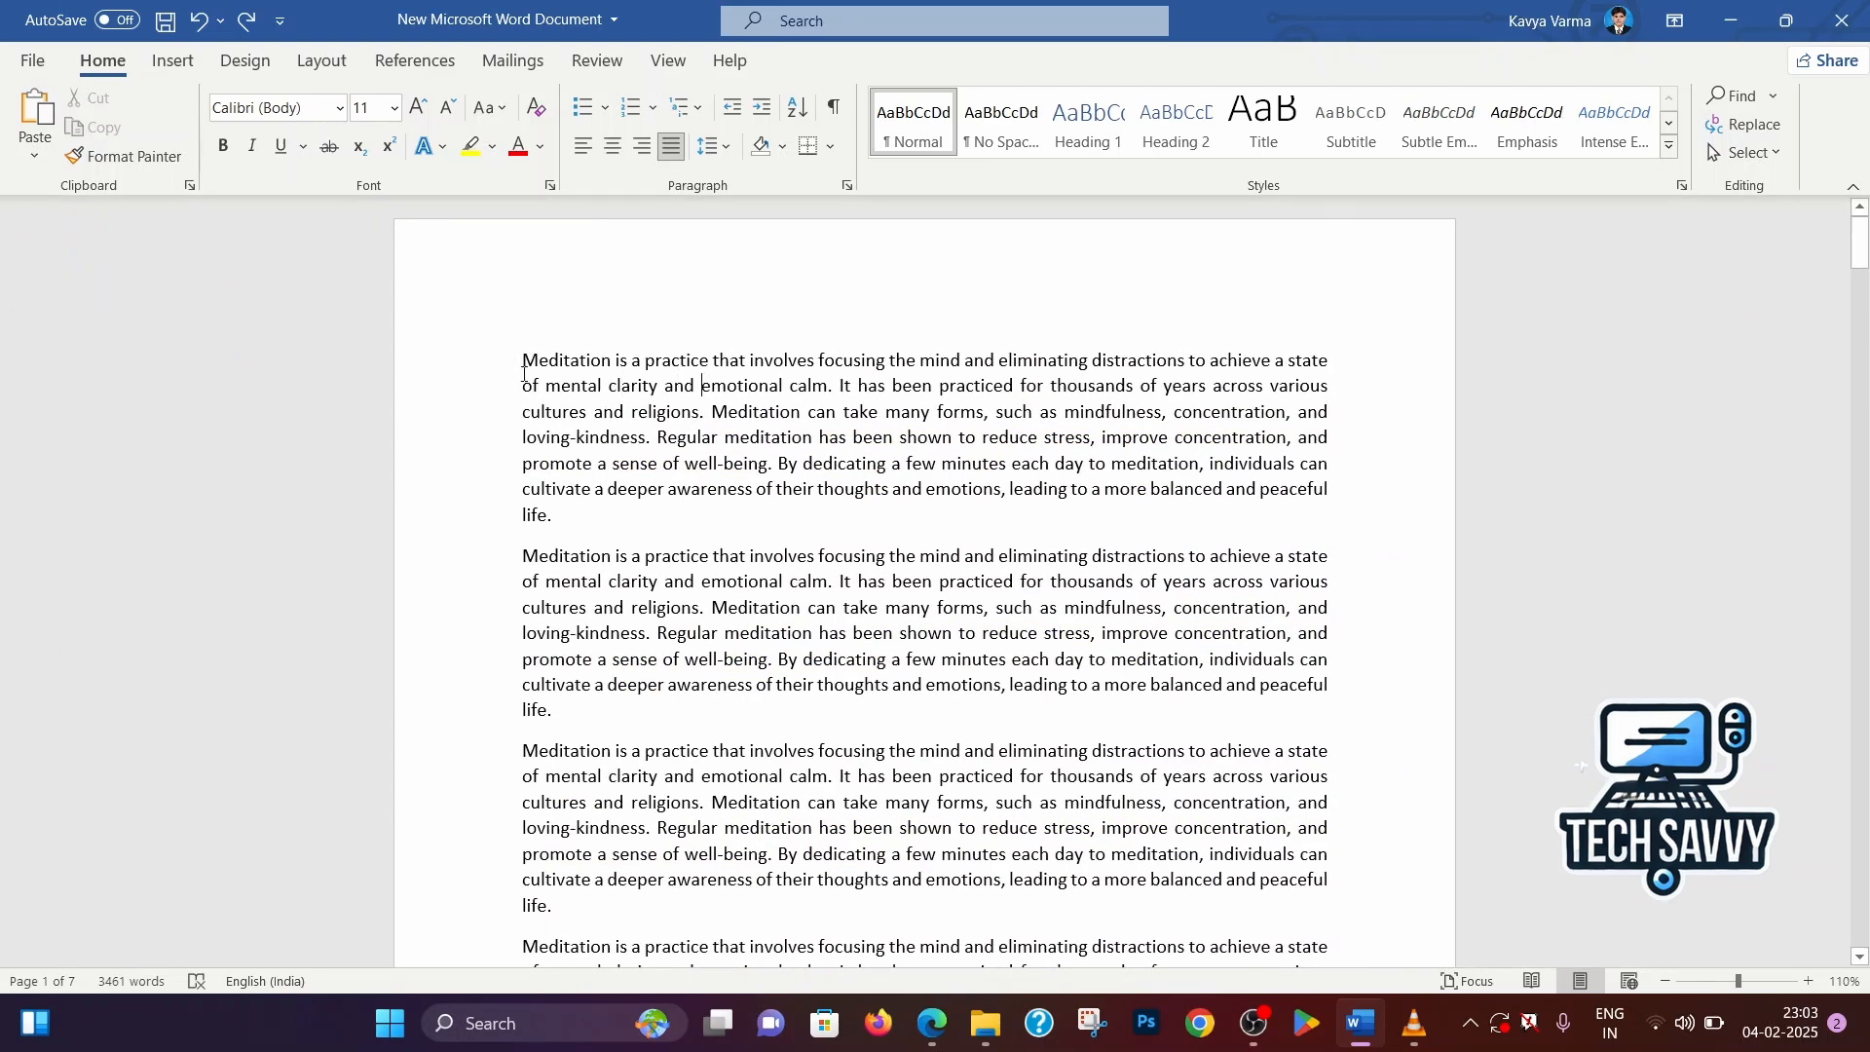
{"action": "left_click_drag", "start_coordinate": [524, 377], "coordinate": [605, 376]}
{"action": "left_click", "coordinate": [557, 352]}
Clear the previous search text, search the document for "Meditation" and review the highlighted matches
{"action": "left_click", "coordinate": [1733, 95]}
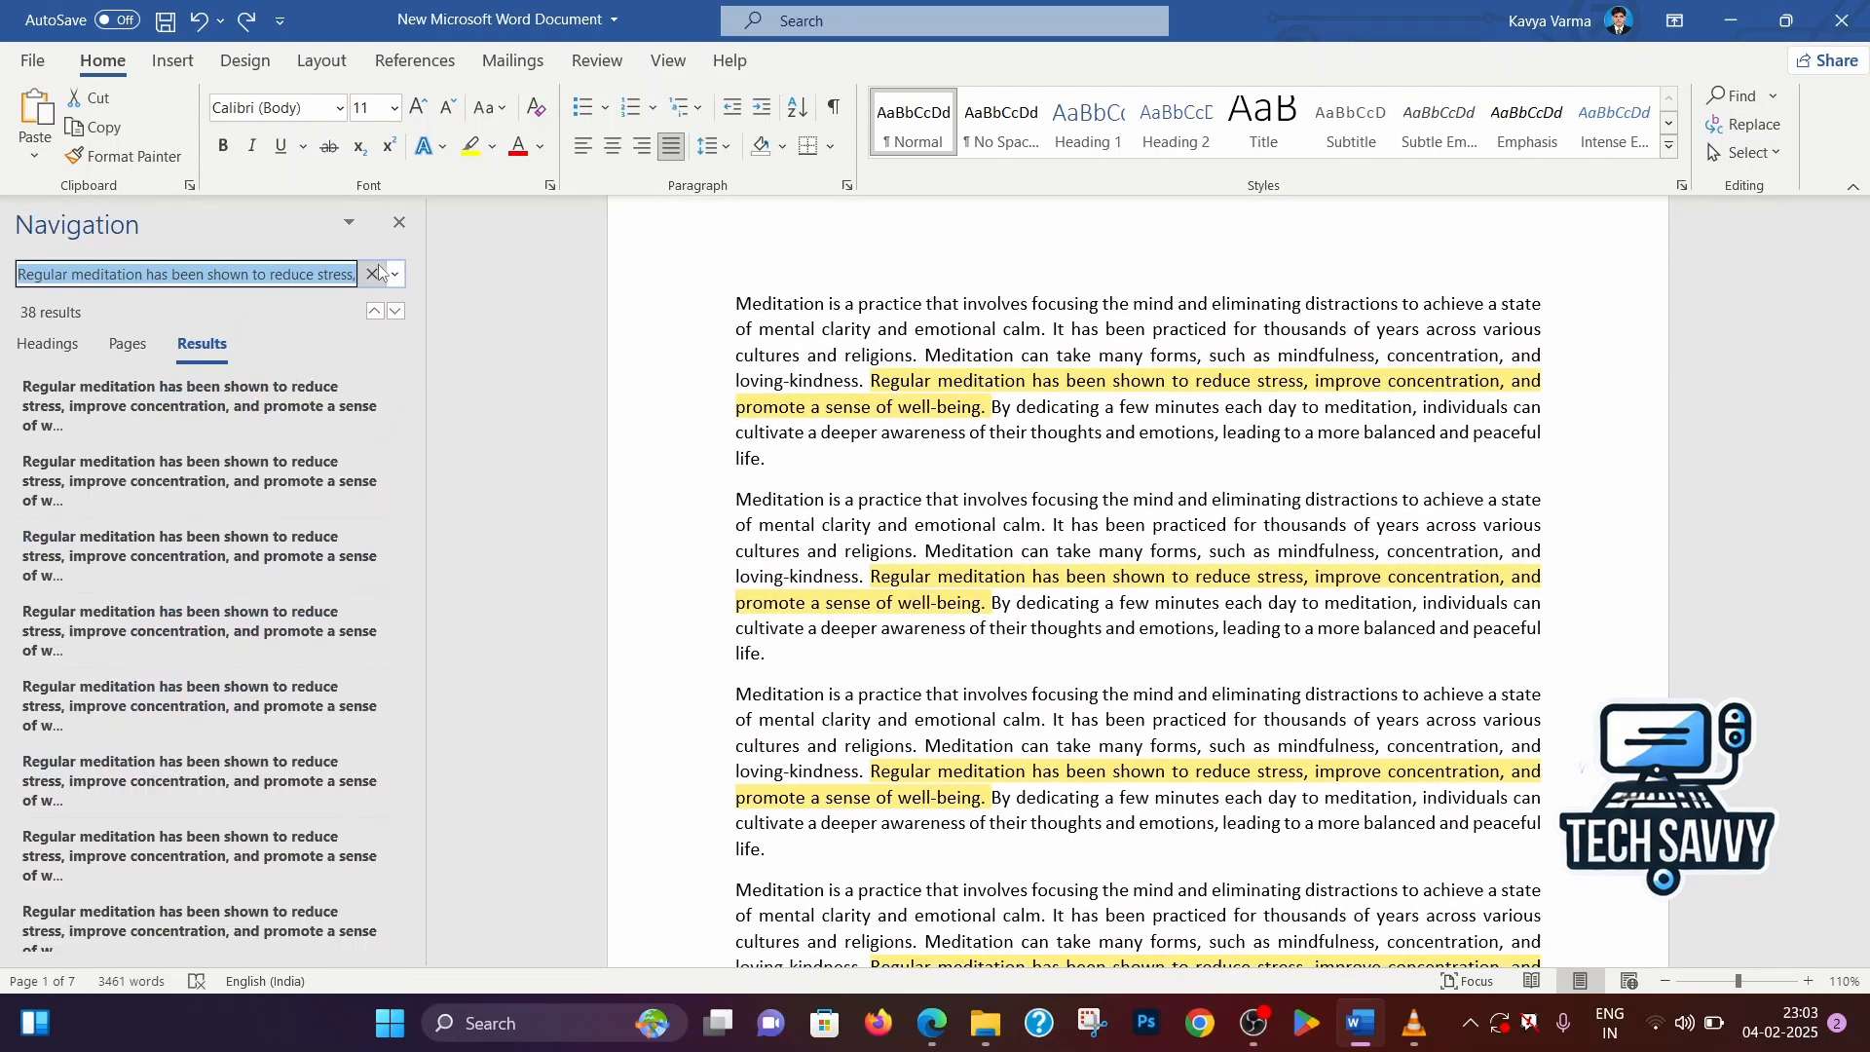
{"action": "left_click", "coordinate": [374, 273]}
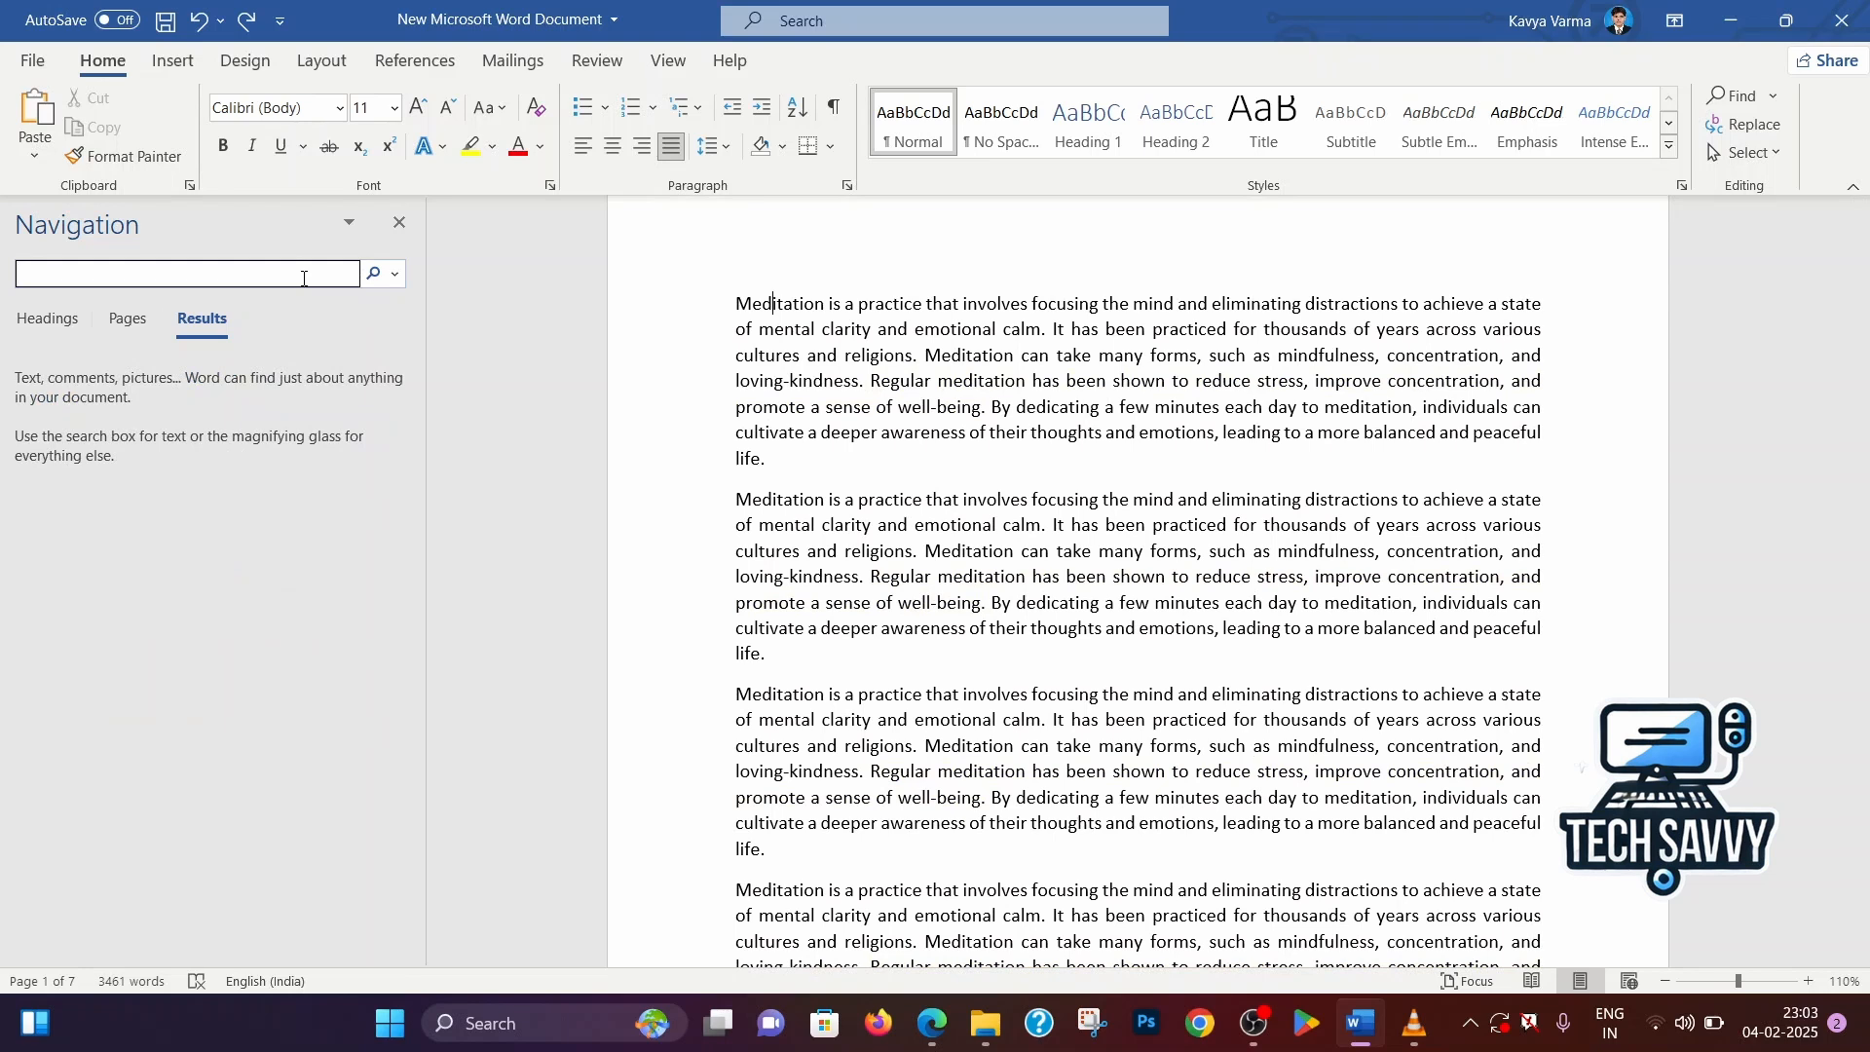
{"action": "type", "text": "md"}
{"action": "type", "text": "i"}
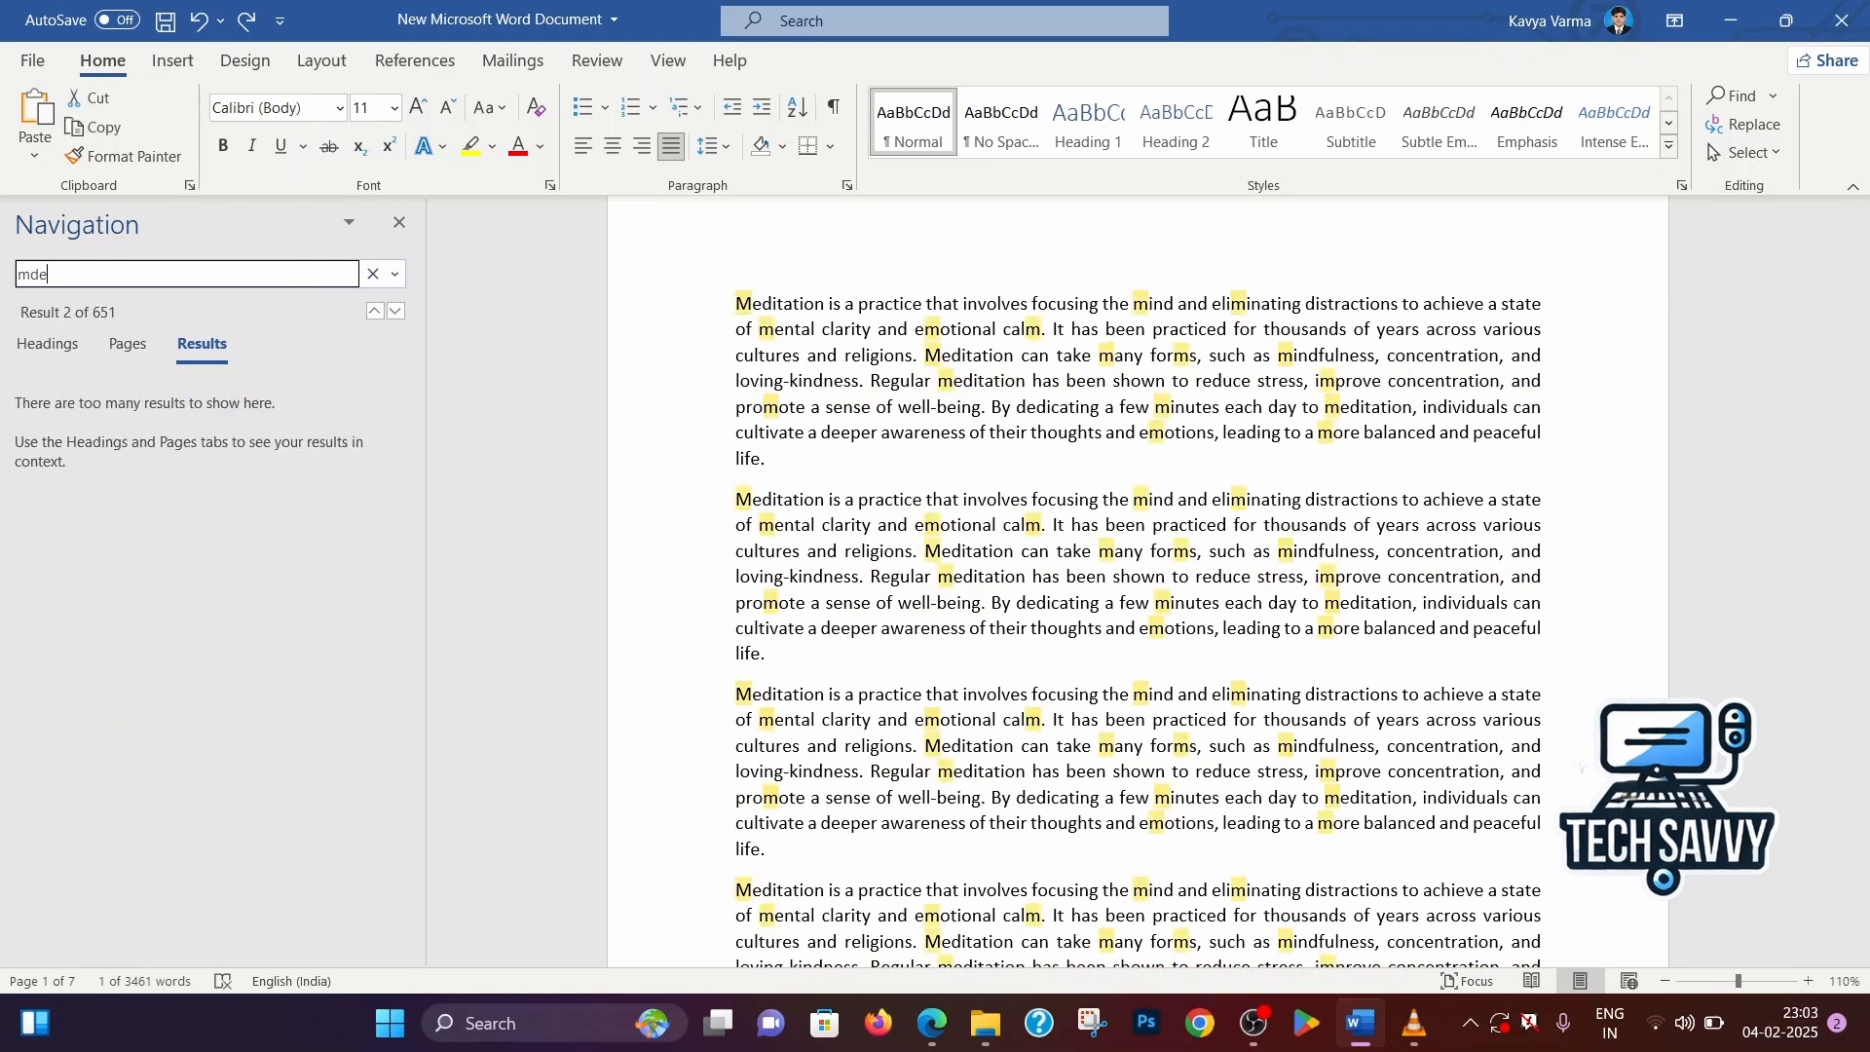
{"action": "type", "text": "ta"}
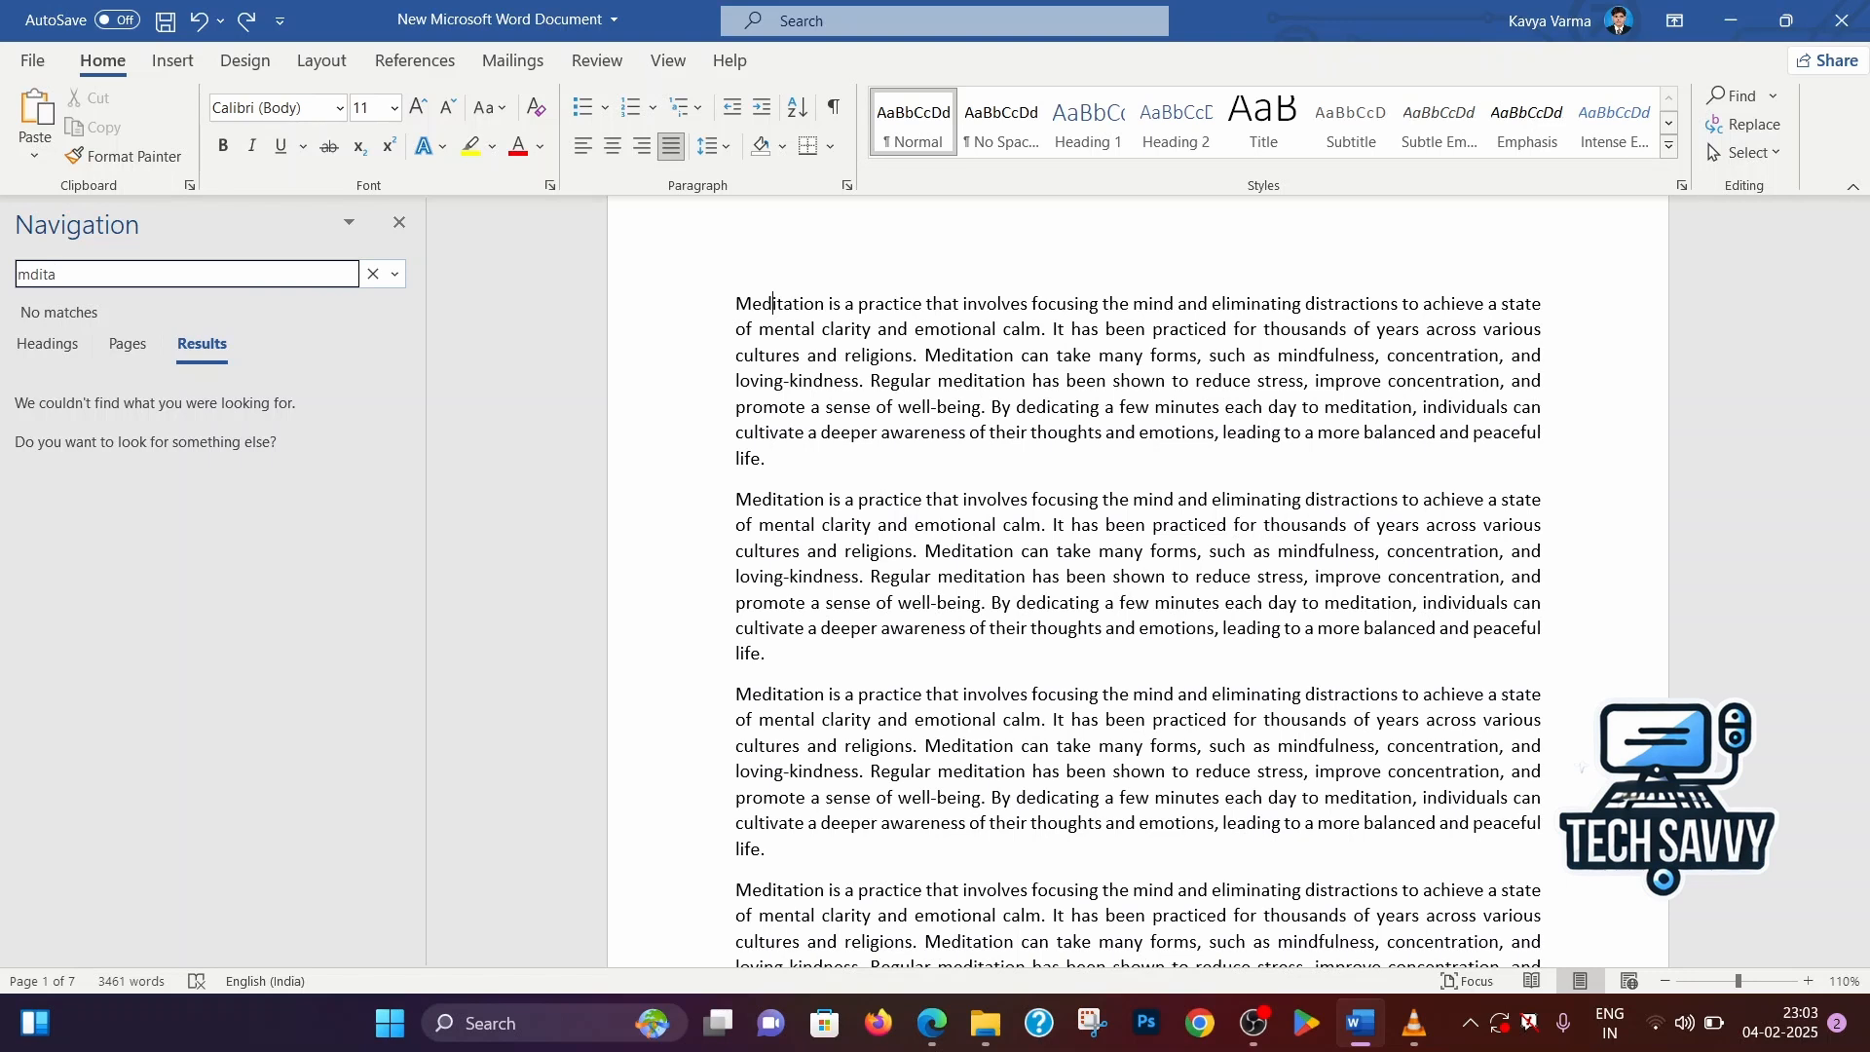
{"action": "type", "text": "tion"}
{"action": "key", "text": "BackSpace"}
{"action": "key", "text": "BackSpace"}
{"action": "key", "text": "BackSpace"}
{"action": "key", "text": "BackSpace"}
{"action": "key", "text": "BackSpace"}
{"action": "key", "text": "BackSpace"}
{"action": "key", "text": "BackSpace"}
{"action": "key", "text": "BackSpace"}
{"action": "type", "text": "Maditation"}
{"action": "key", "text": "BackSpace"}
{"action": "type", "text": "e"}
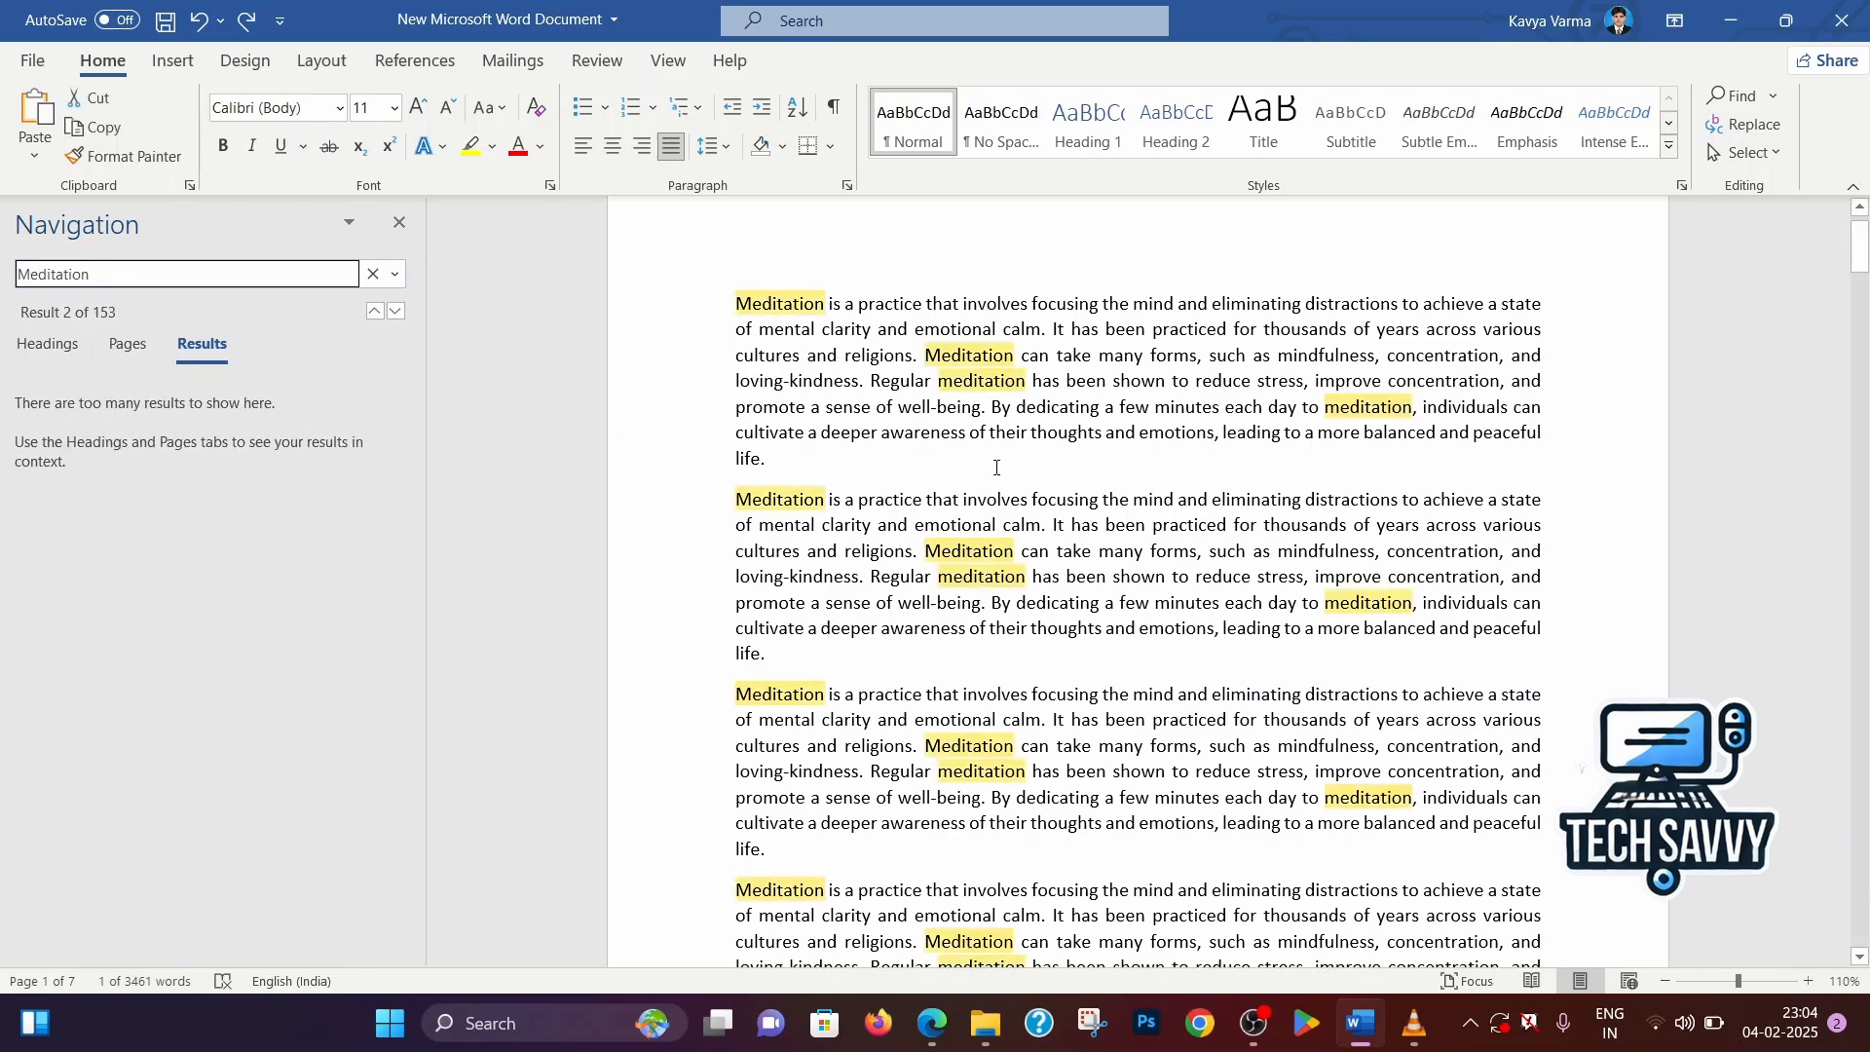
{"action": "scroll", "coordinate": [1010, 418], "scroll_direction": "down", "scroll_amount": 1}
{"action": "scroll", "coordinate": [1013, 428], "scroll_direction": "up", "scroll_amount": 3}
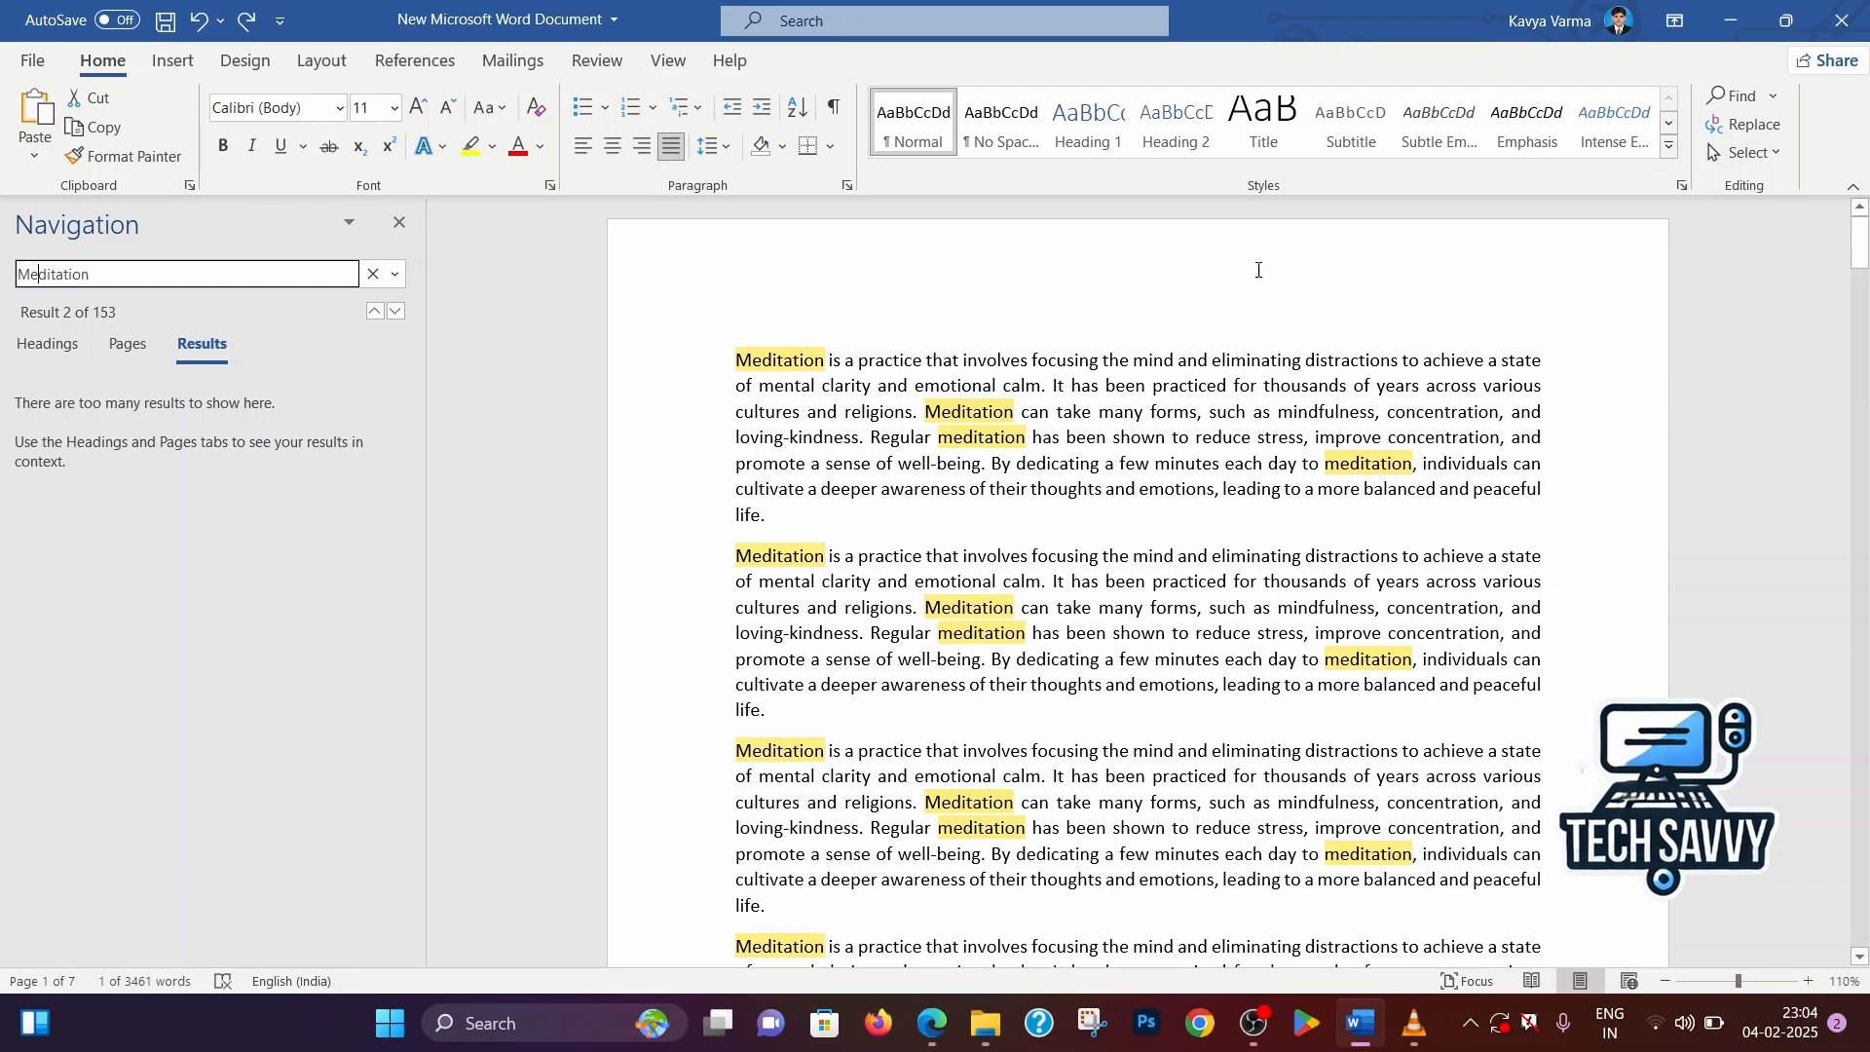
Start a find and replace of "Meditation" with "Medi" and go to the next occurrence
{"action": "left_click", "coordinate": [1729, 133]}
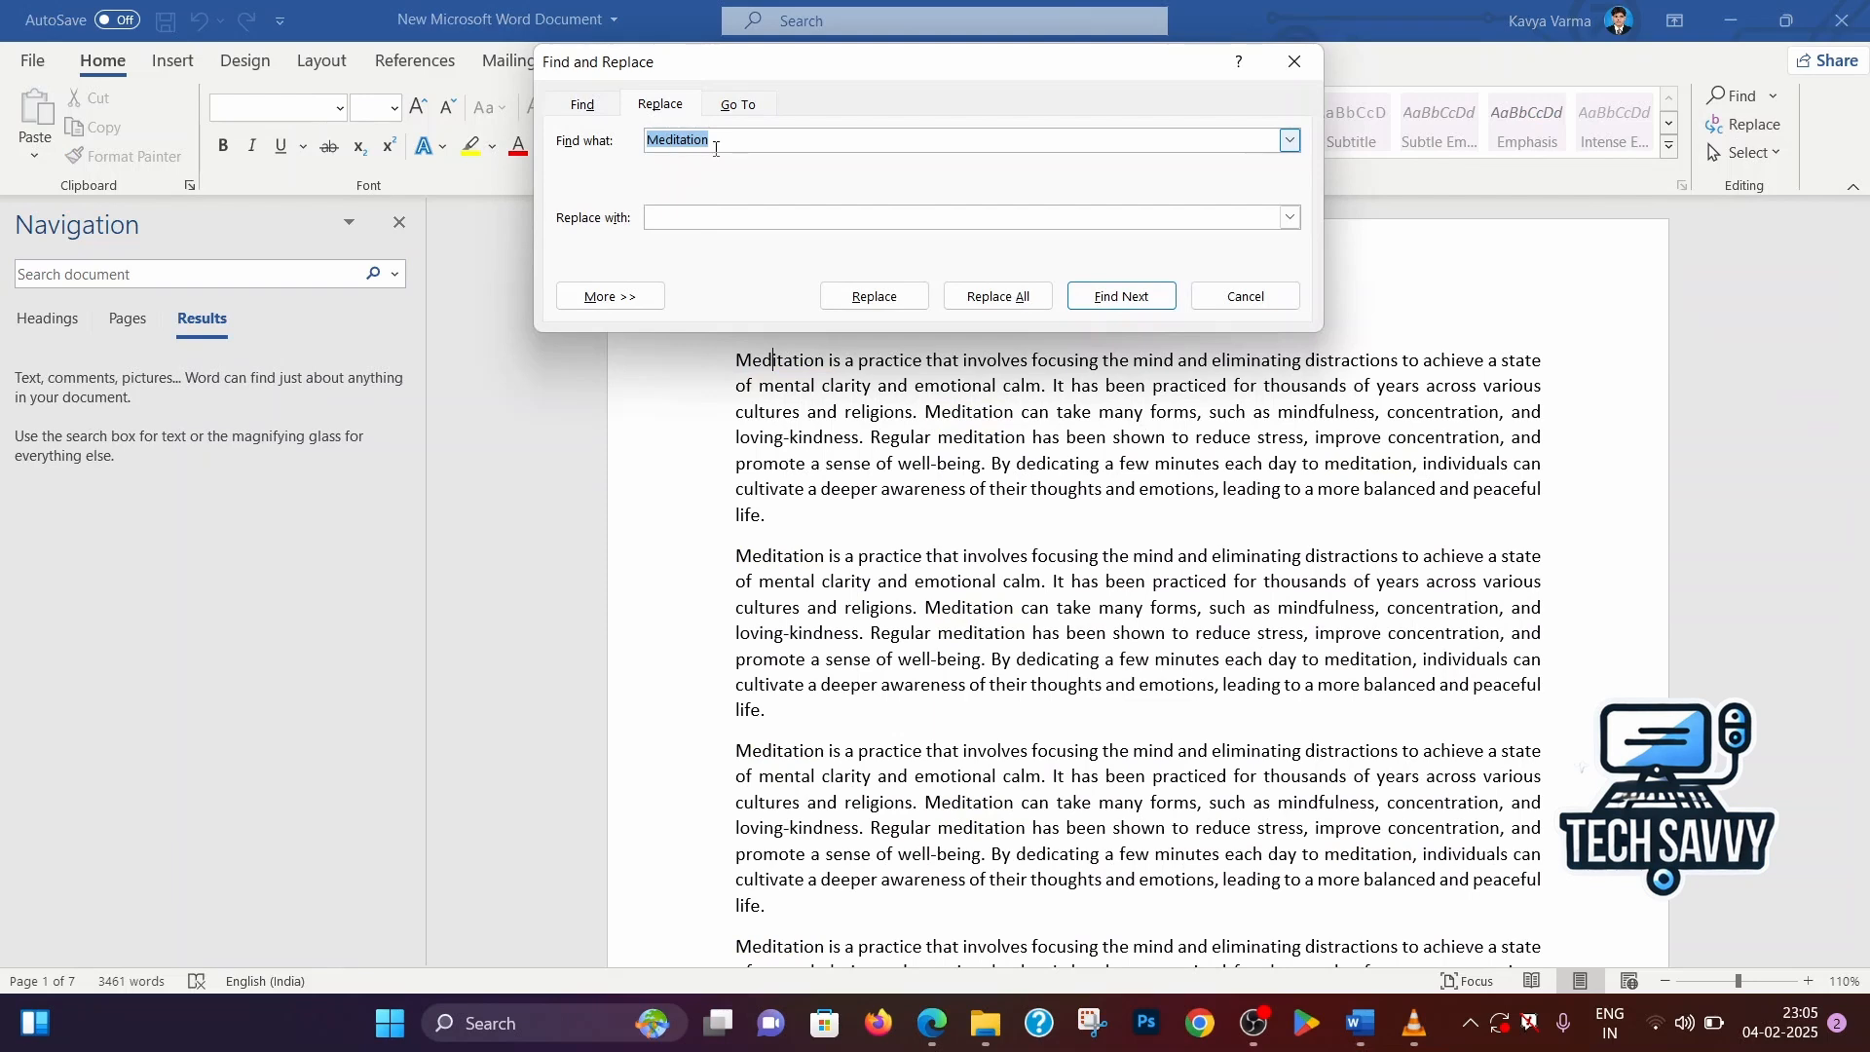
{"action": "left_click", "coordinate": [724, 222]}
{"action": "type", "text": "Medi"}
{"action": "left_click", "coordinate": [873, 297]}
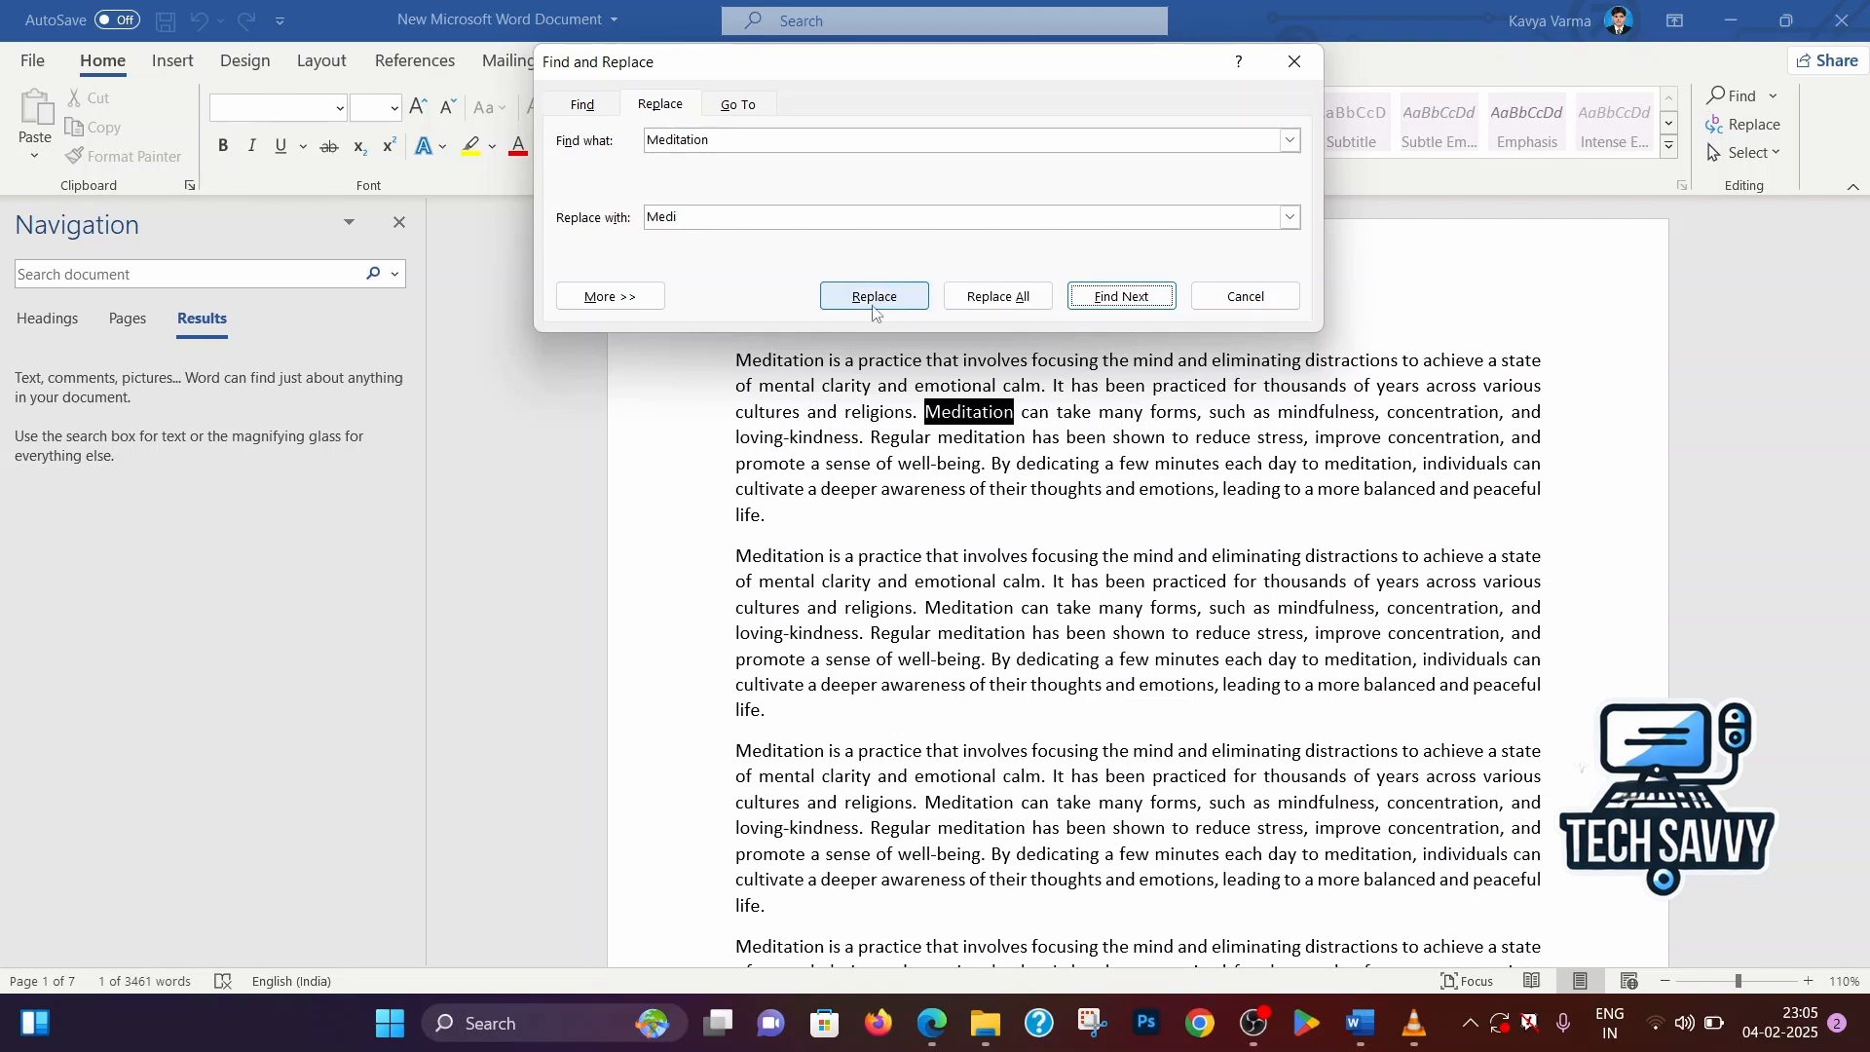
Select the word Meditation at the start of the first paragraph and replace only that occurrence with "Medi"
{"action": "left_click", "coordinate": [1013, 425]}
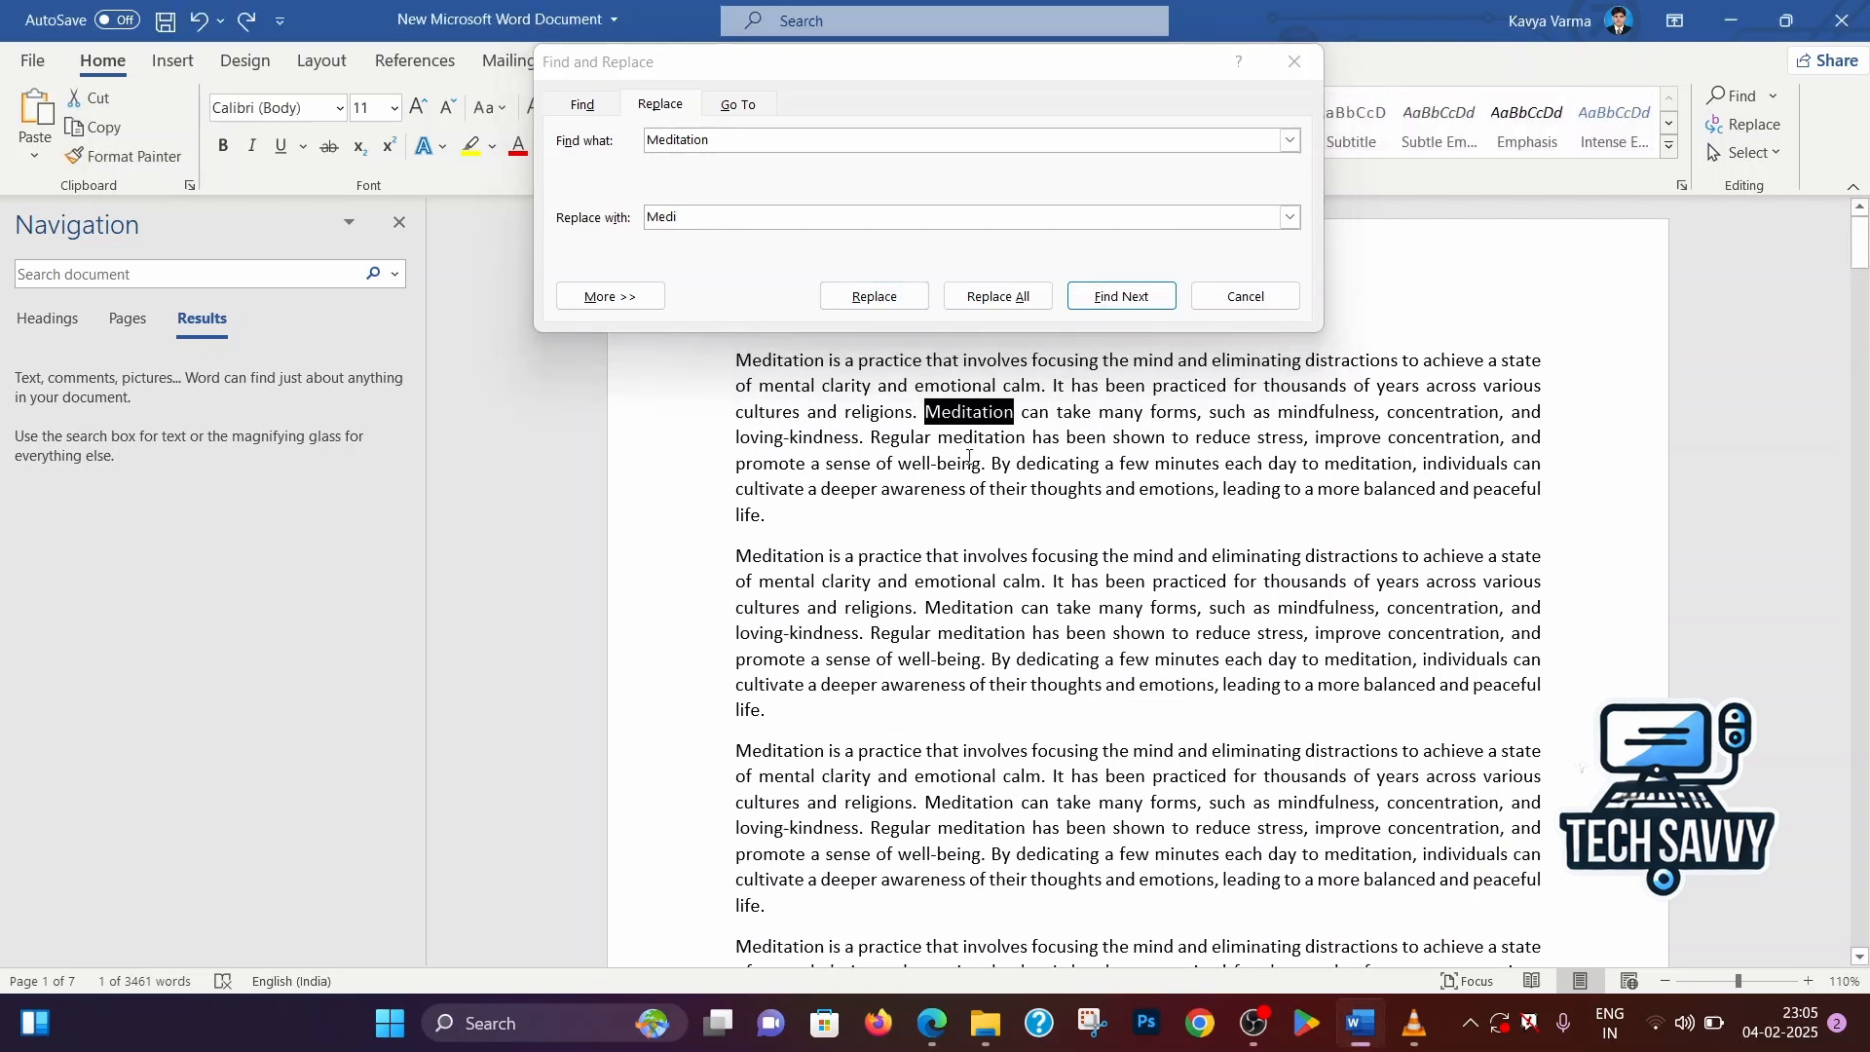
{"action": "left_click", "coordinate": [807, 393]}
{"action": "left_click_drag", "start_coordinate": [735, 360], "coordinate": [823, 362]}
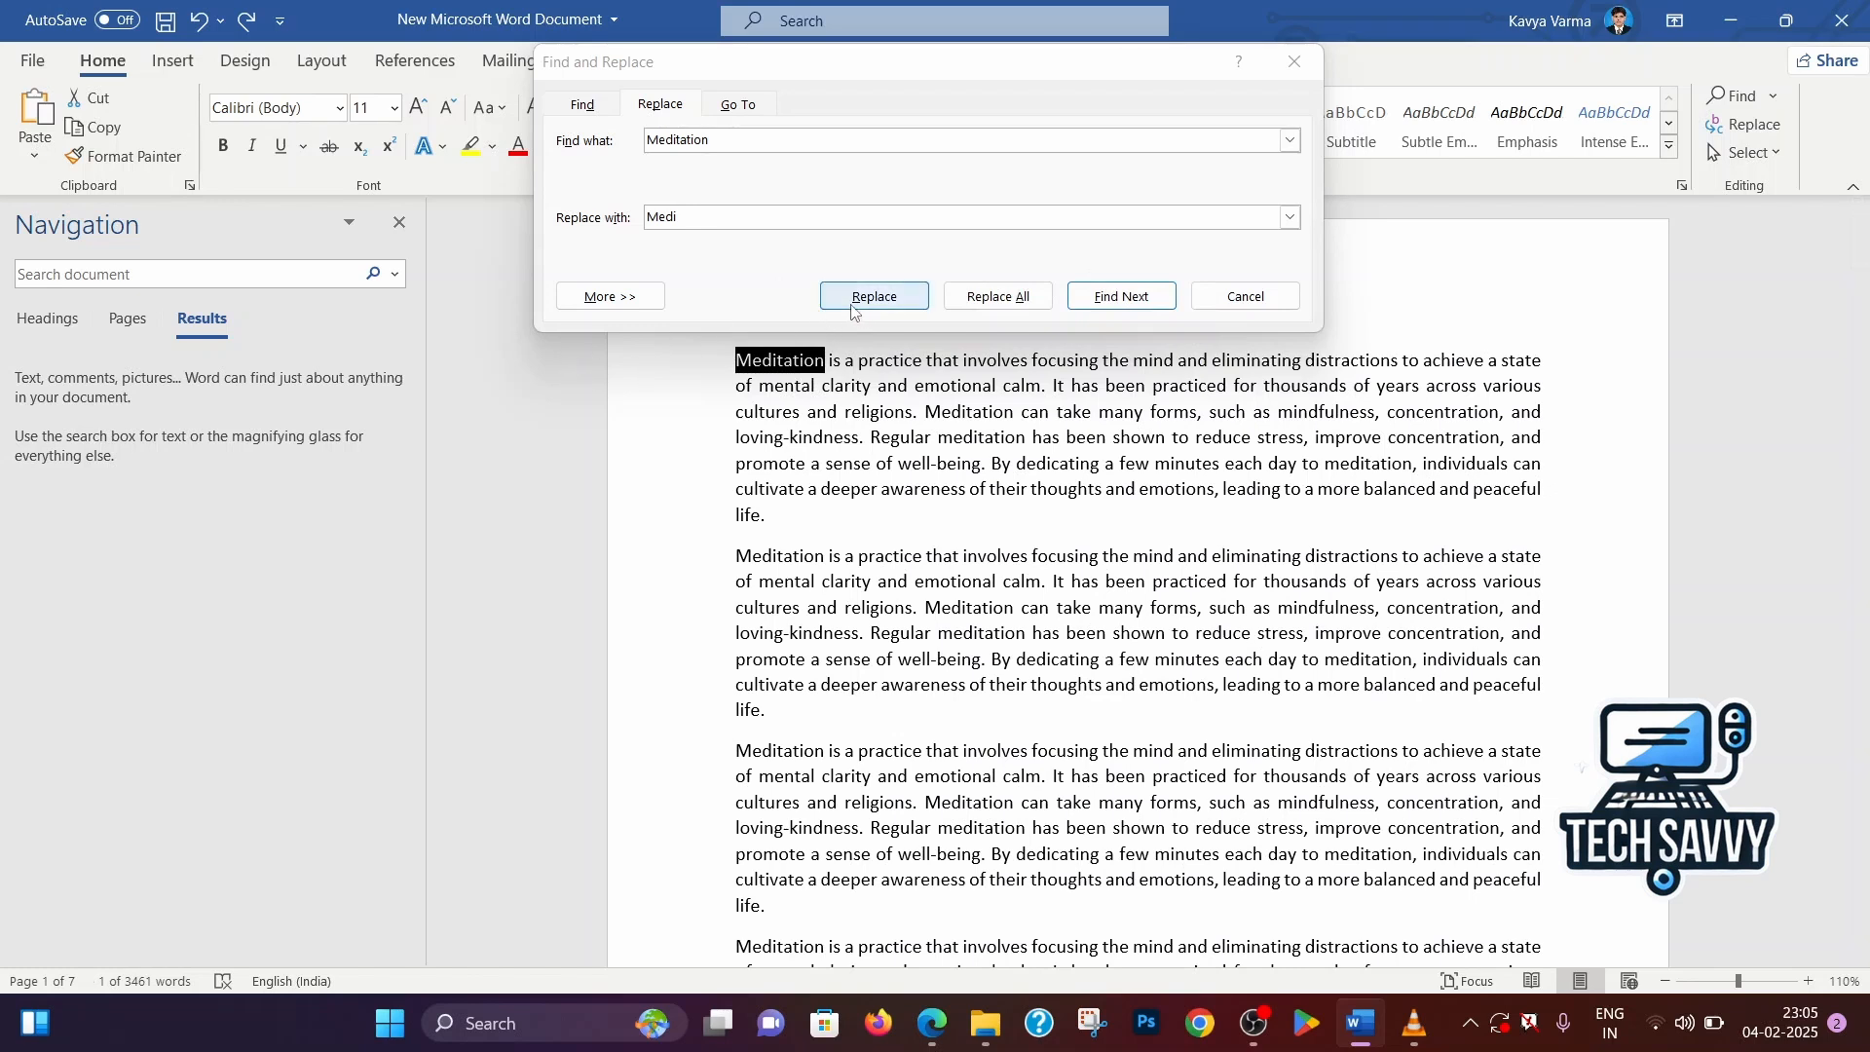
{"action": "left_click", "coordinate": [853, 307]}
{"action": "left_click", "coordinate": [875, 297]}
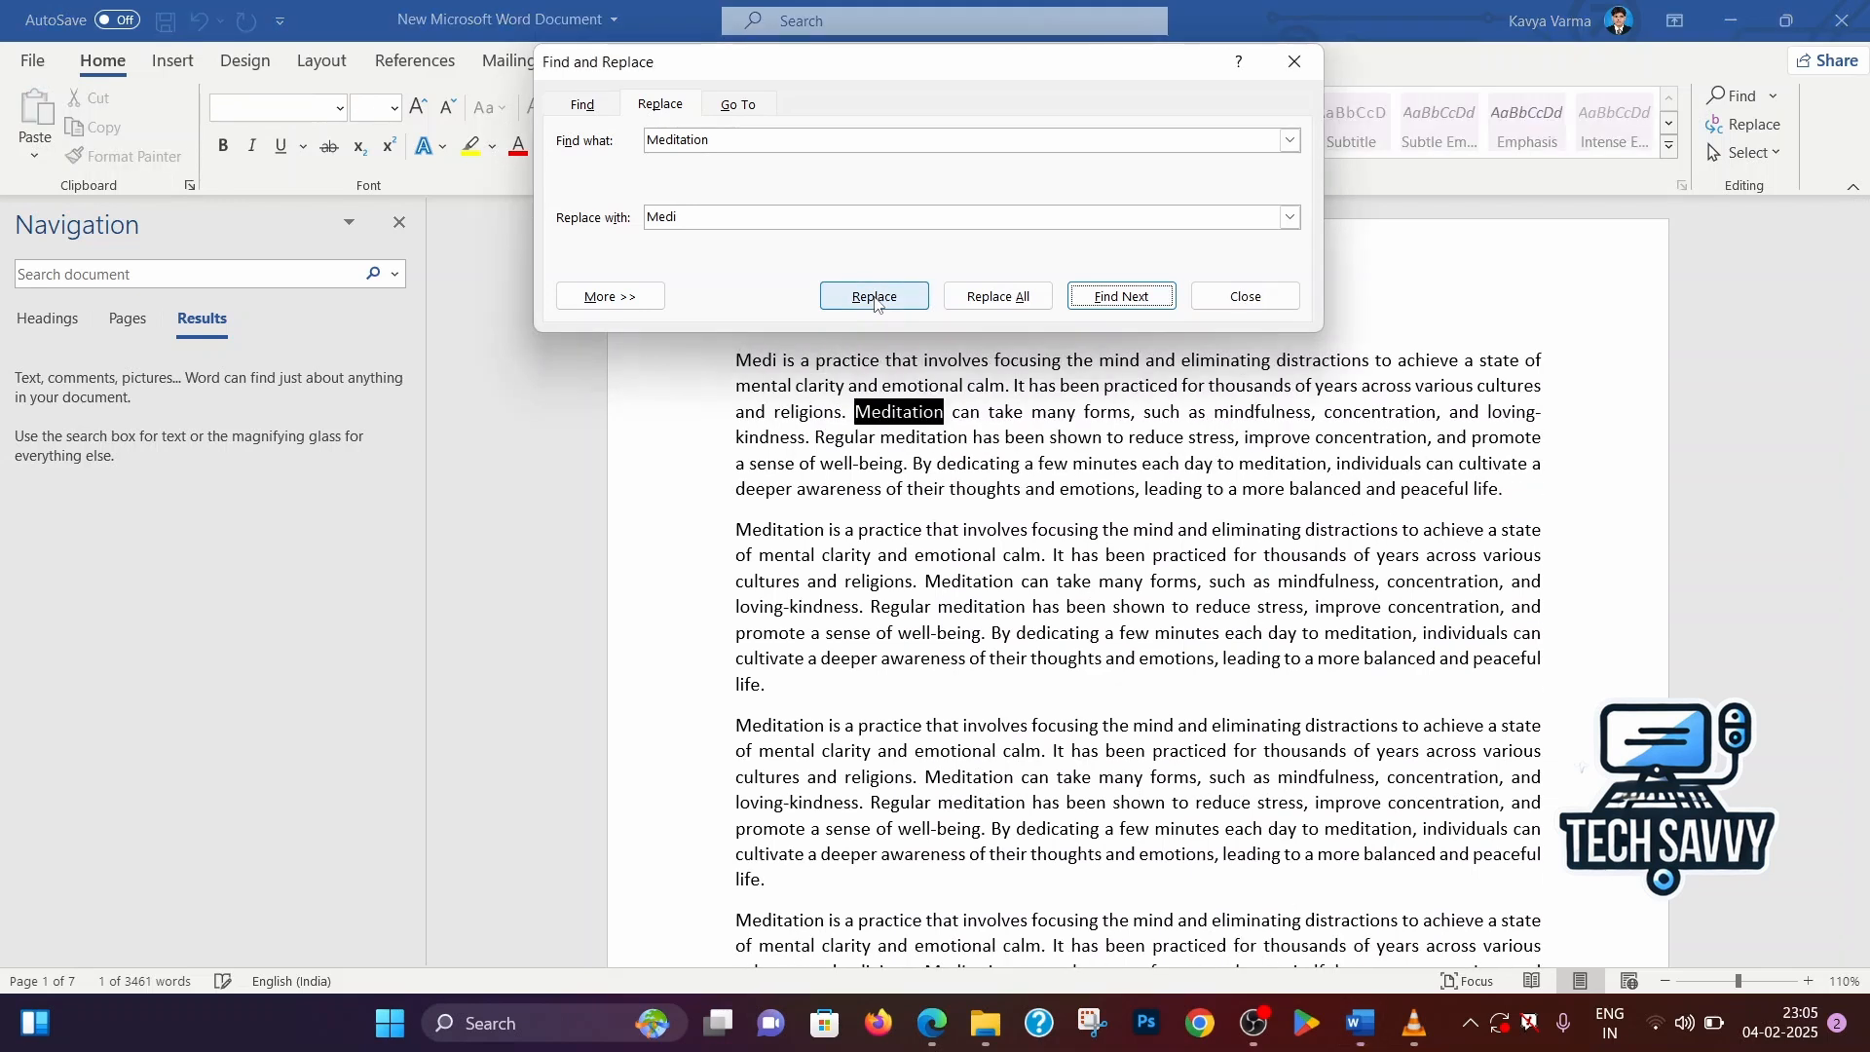
{"action": "left_click", "coordinate": [776, 377]}
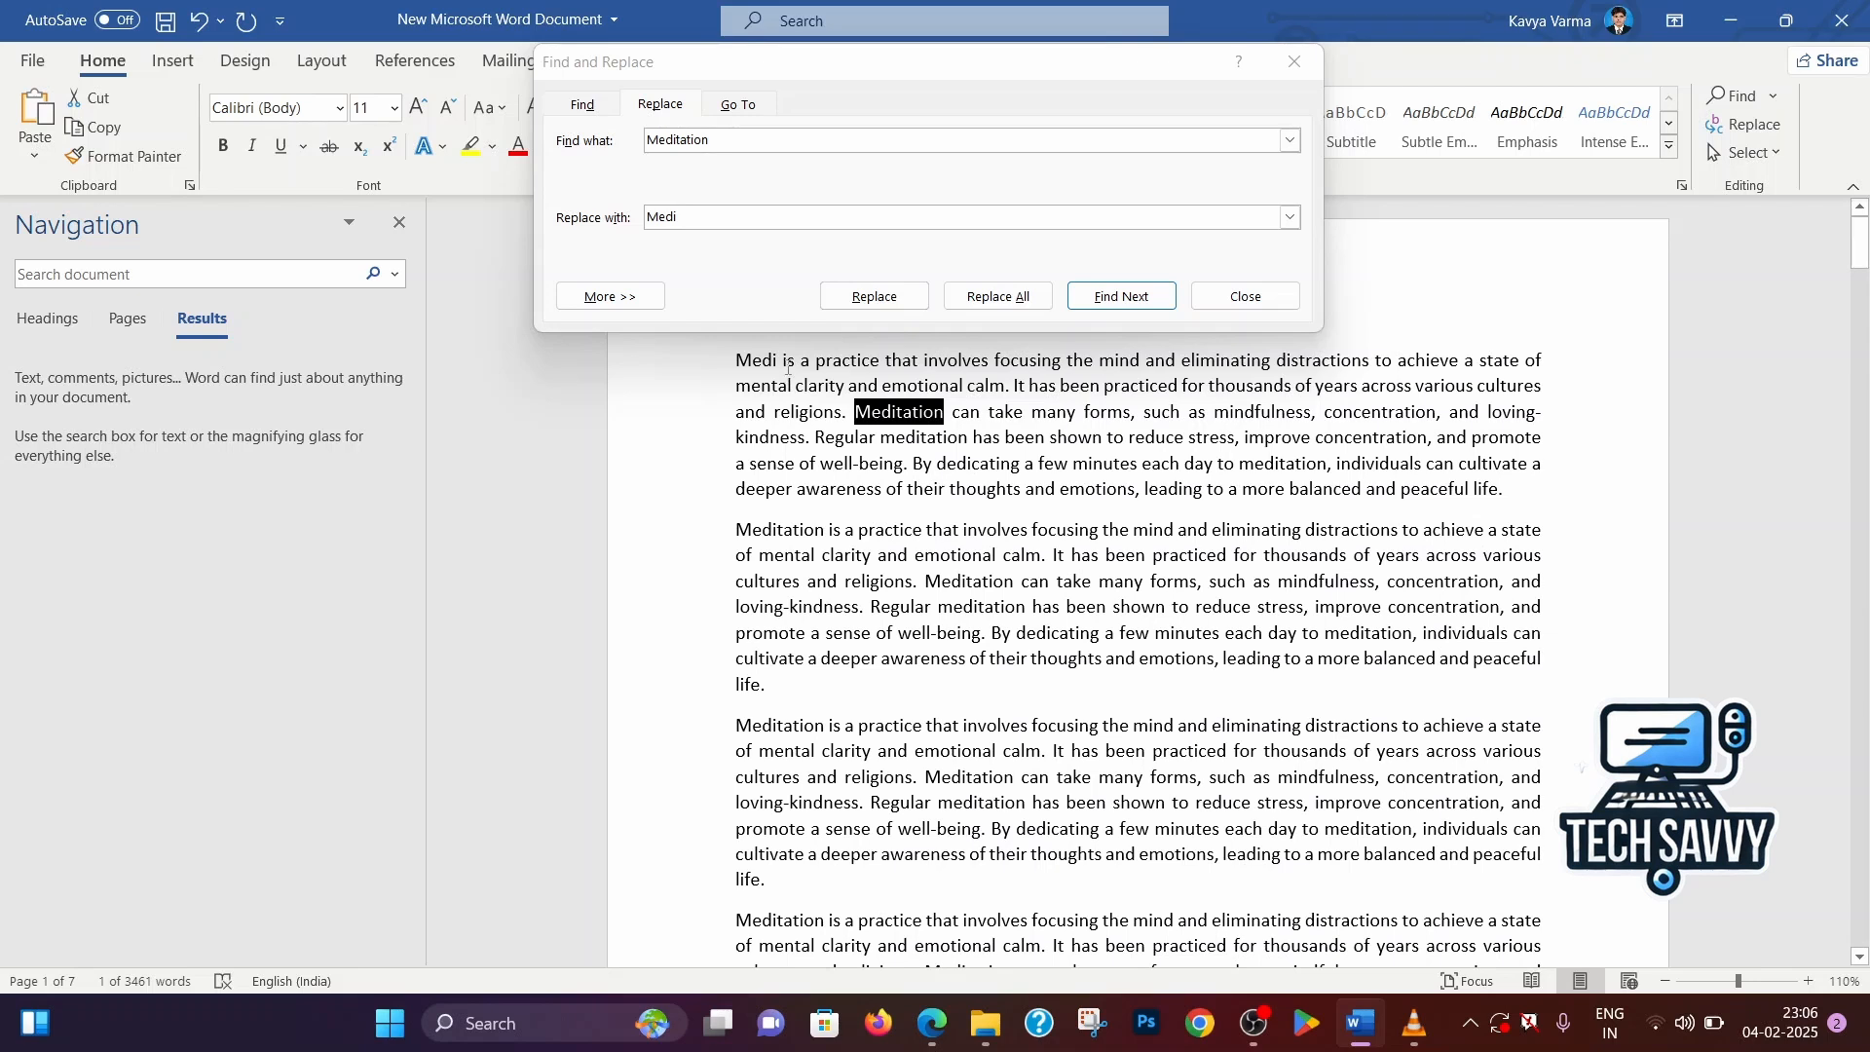
Replace all remaining occurrences of "Meditation" with "Medi", continuing the search from the beginning of the document
{"action": "left_click", "coordinate": [979, 297]}
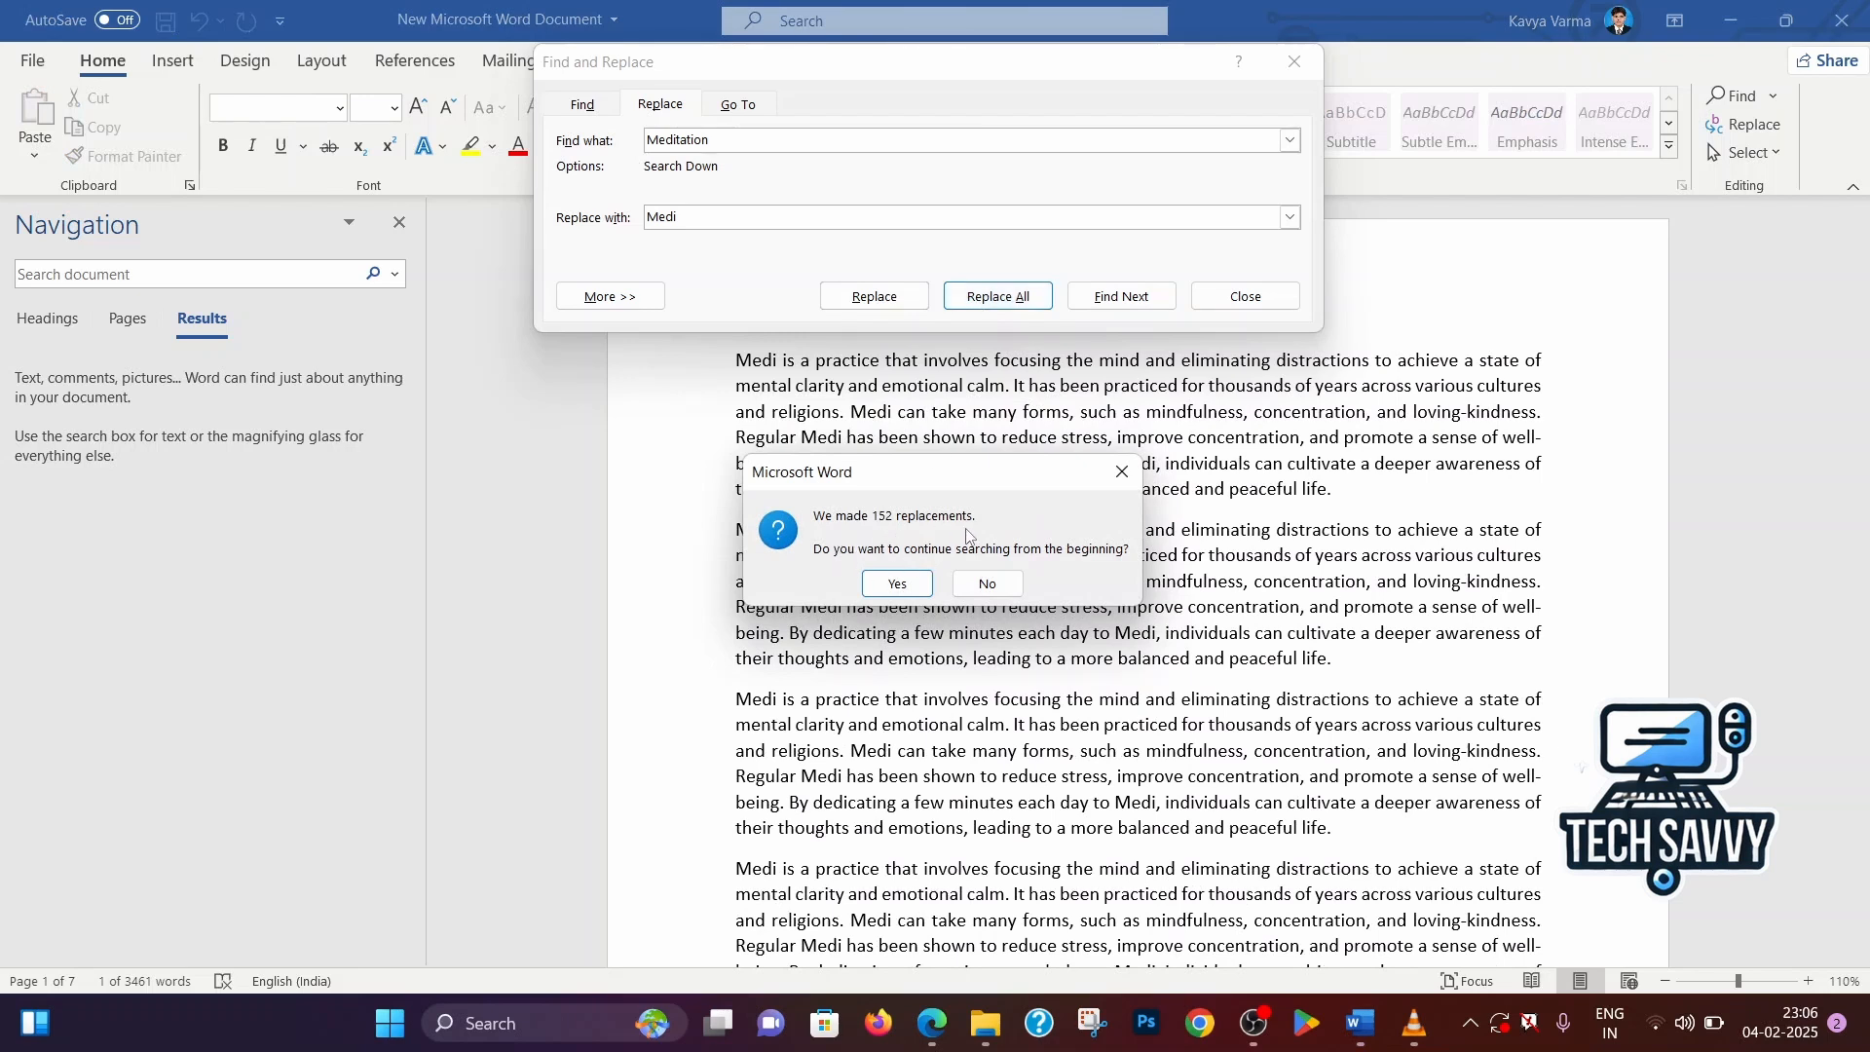
{"action": "left_click", "coordinate": [913, 587]}
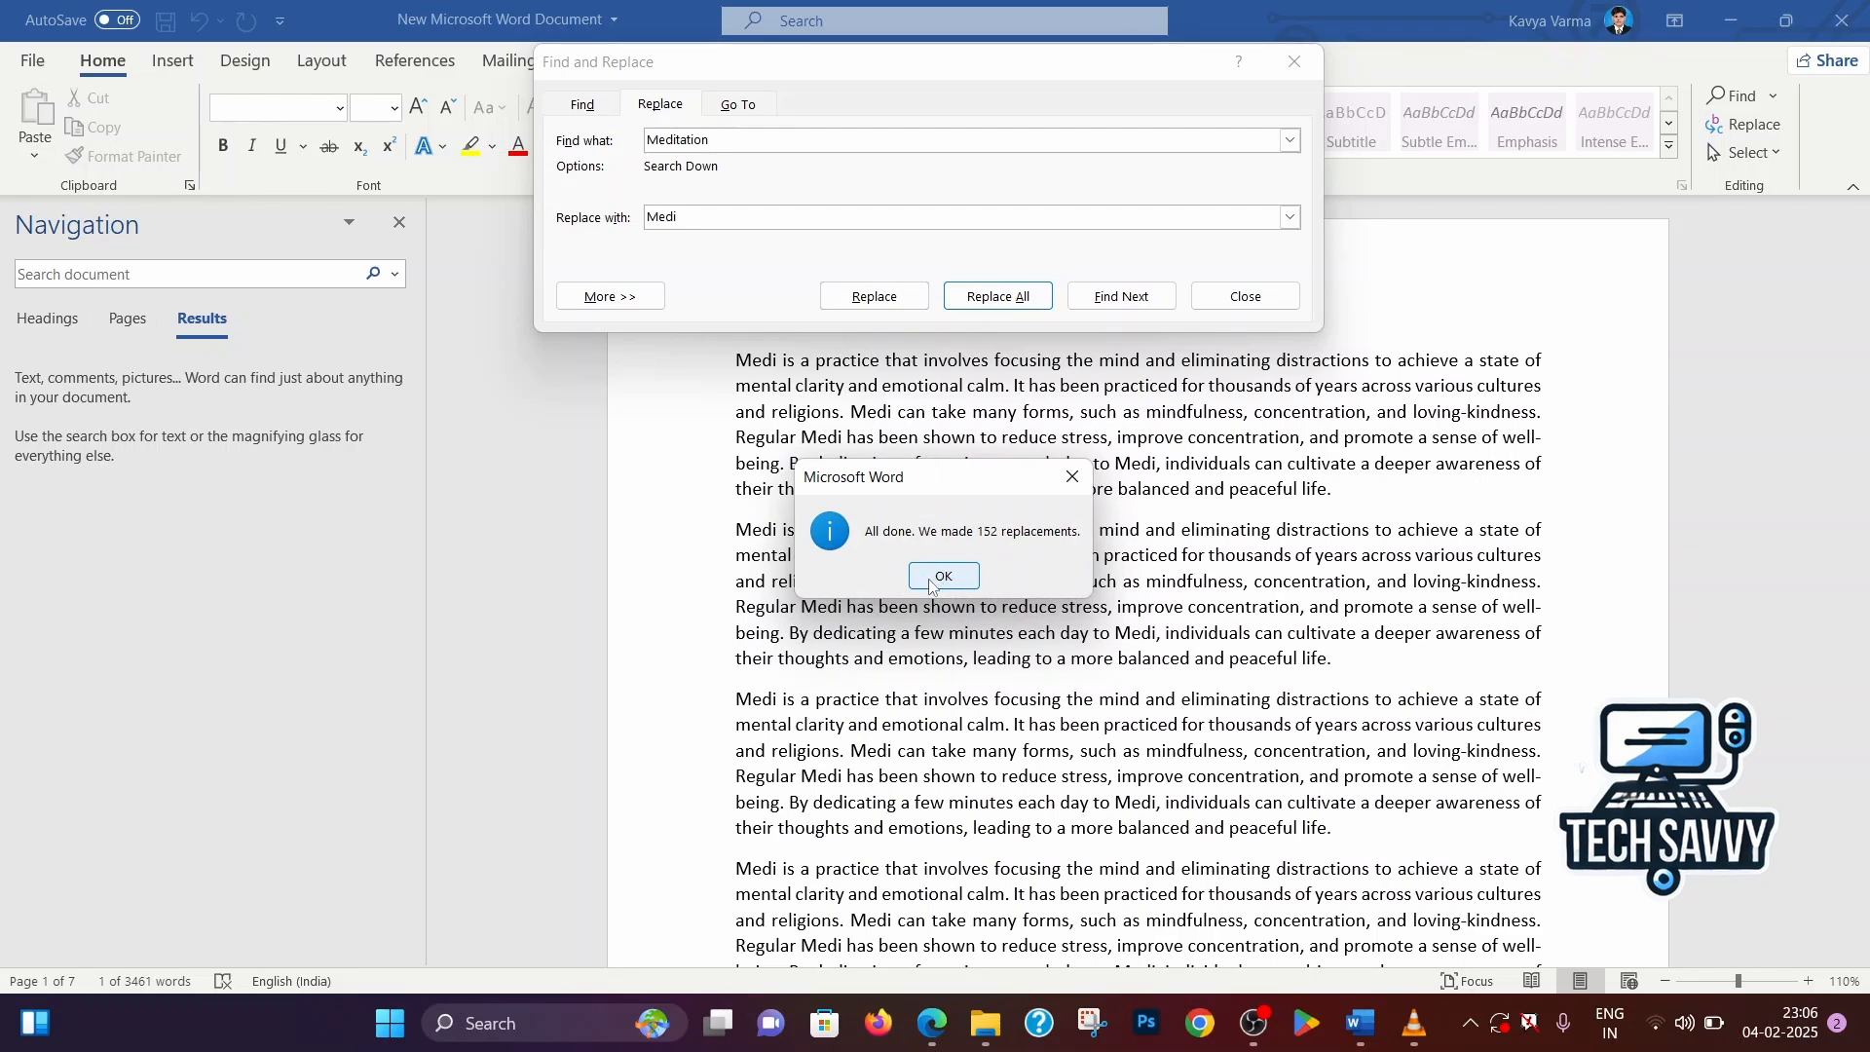
{"action": "left_click", "coordinate": [930, 578]}
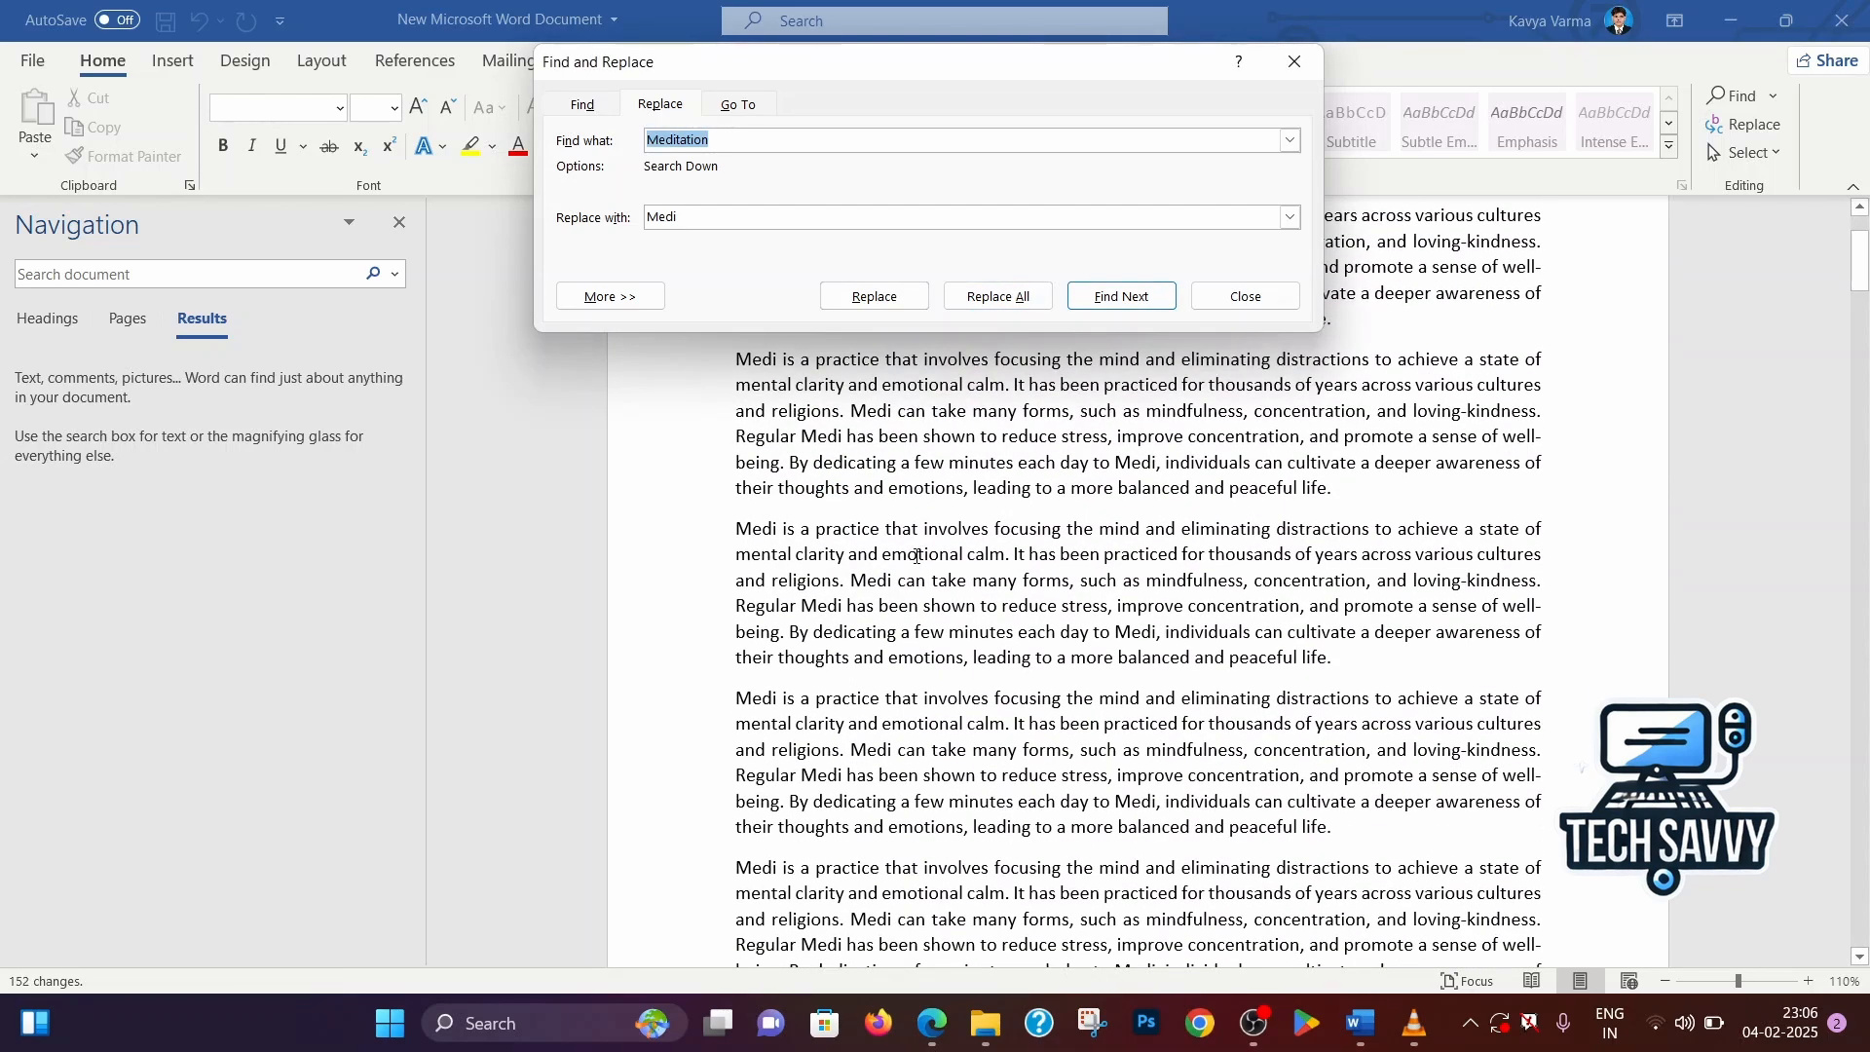
Review the replaced words in the document's opening paragraphs and close the Find and Replace dialog
{"action": "scroll", "coordinate": [980, 407], "scroll_direction": "up", "scroll_amount": 2}
{"action": "left_click", "coordinate": [861, 496]}
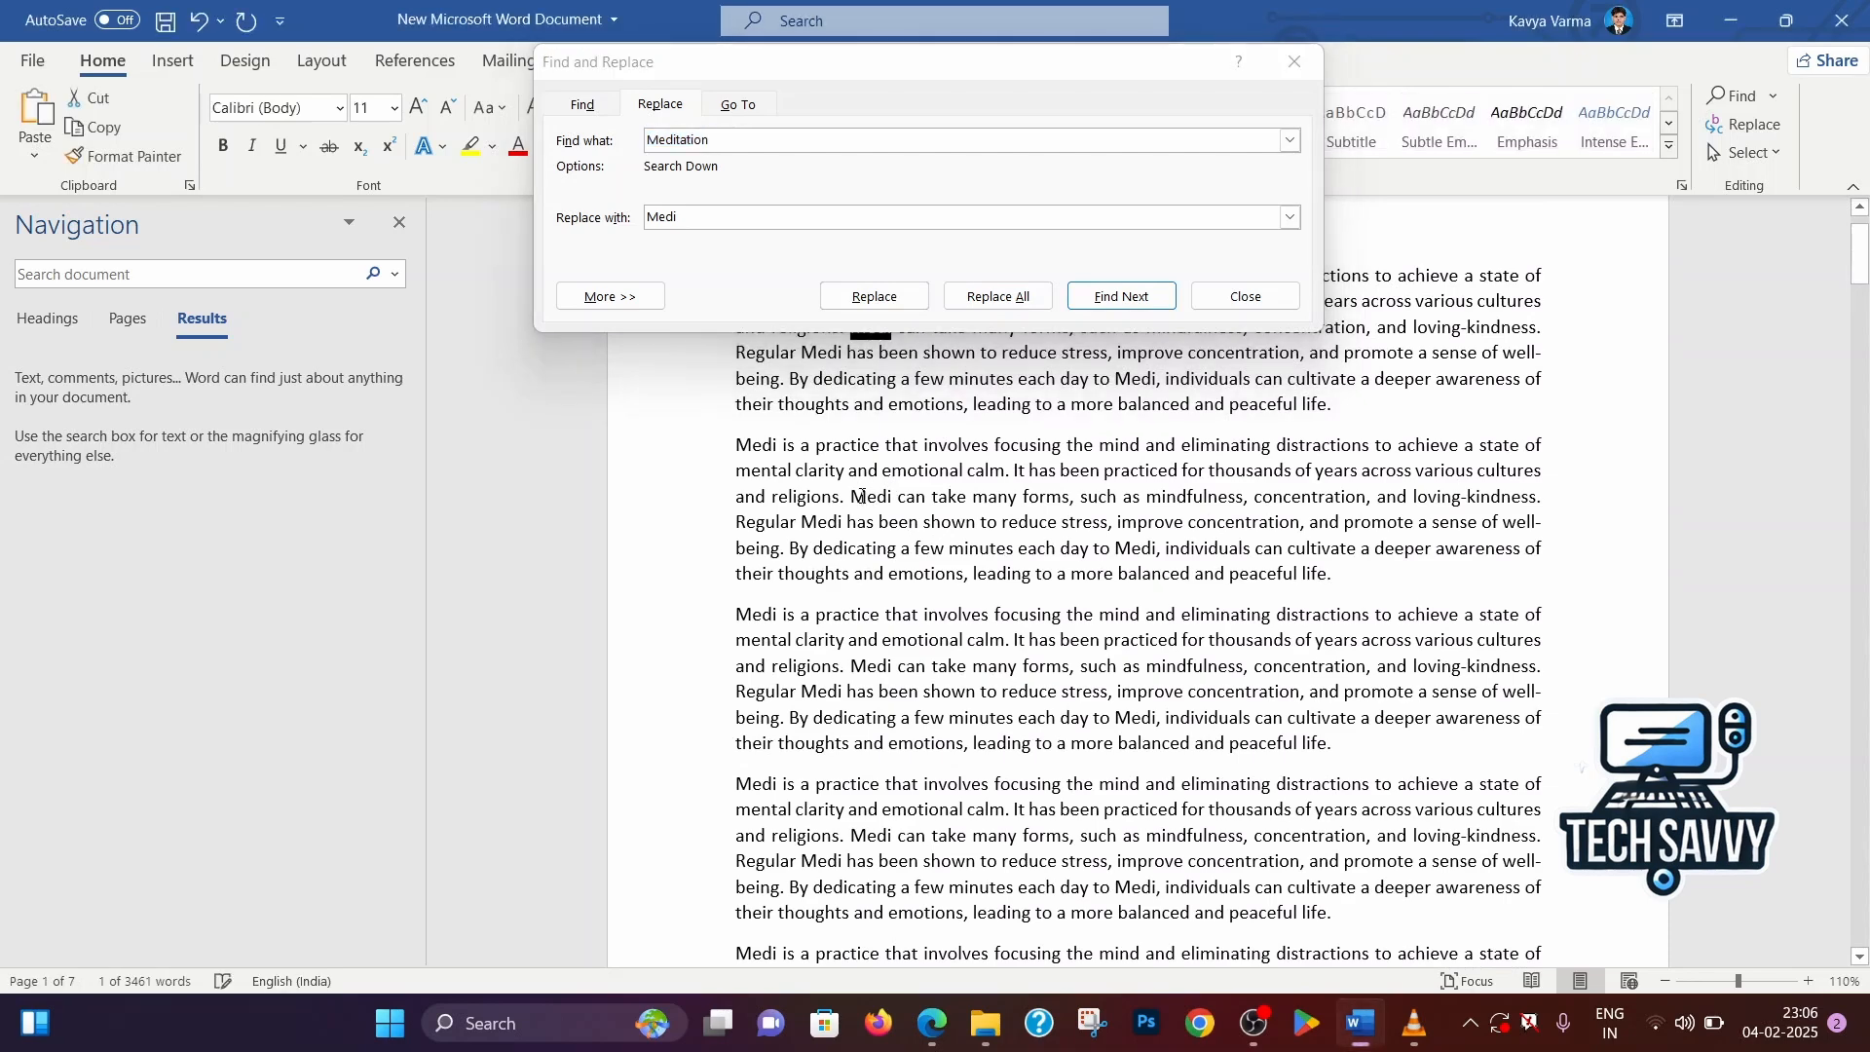
{"action": "scroll", "coordinate": [957, 472], "scroll_direction": "up", "scroll_amount": 1}
{"action": "left_click", "coordinate": [893, 364]}
{"action": "scroll", "coordinate": [915, 398], "scroll_direction": "up", "scroll_amount": 1}
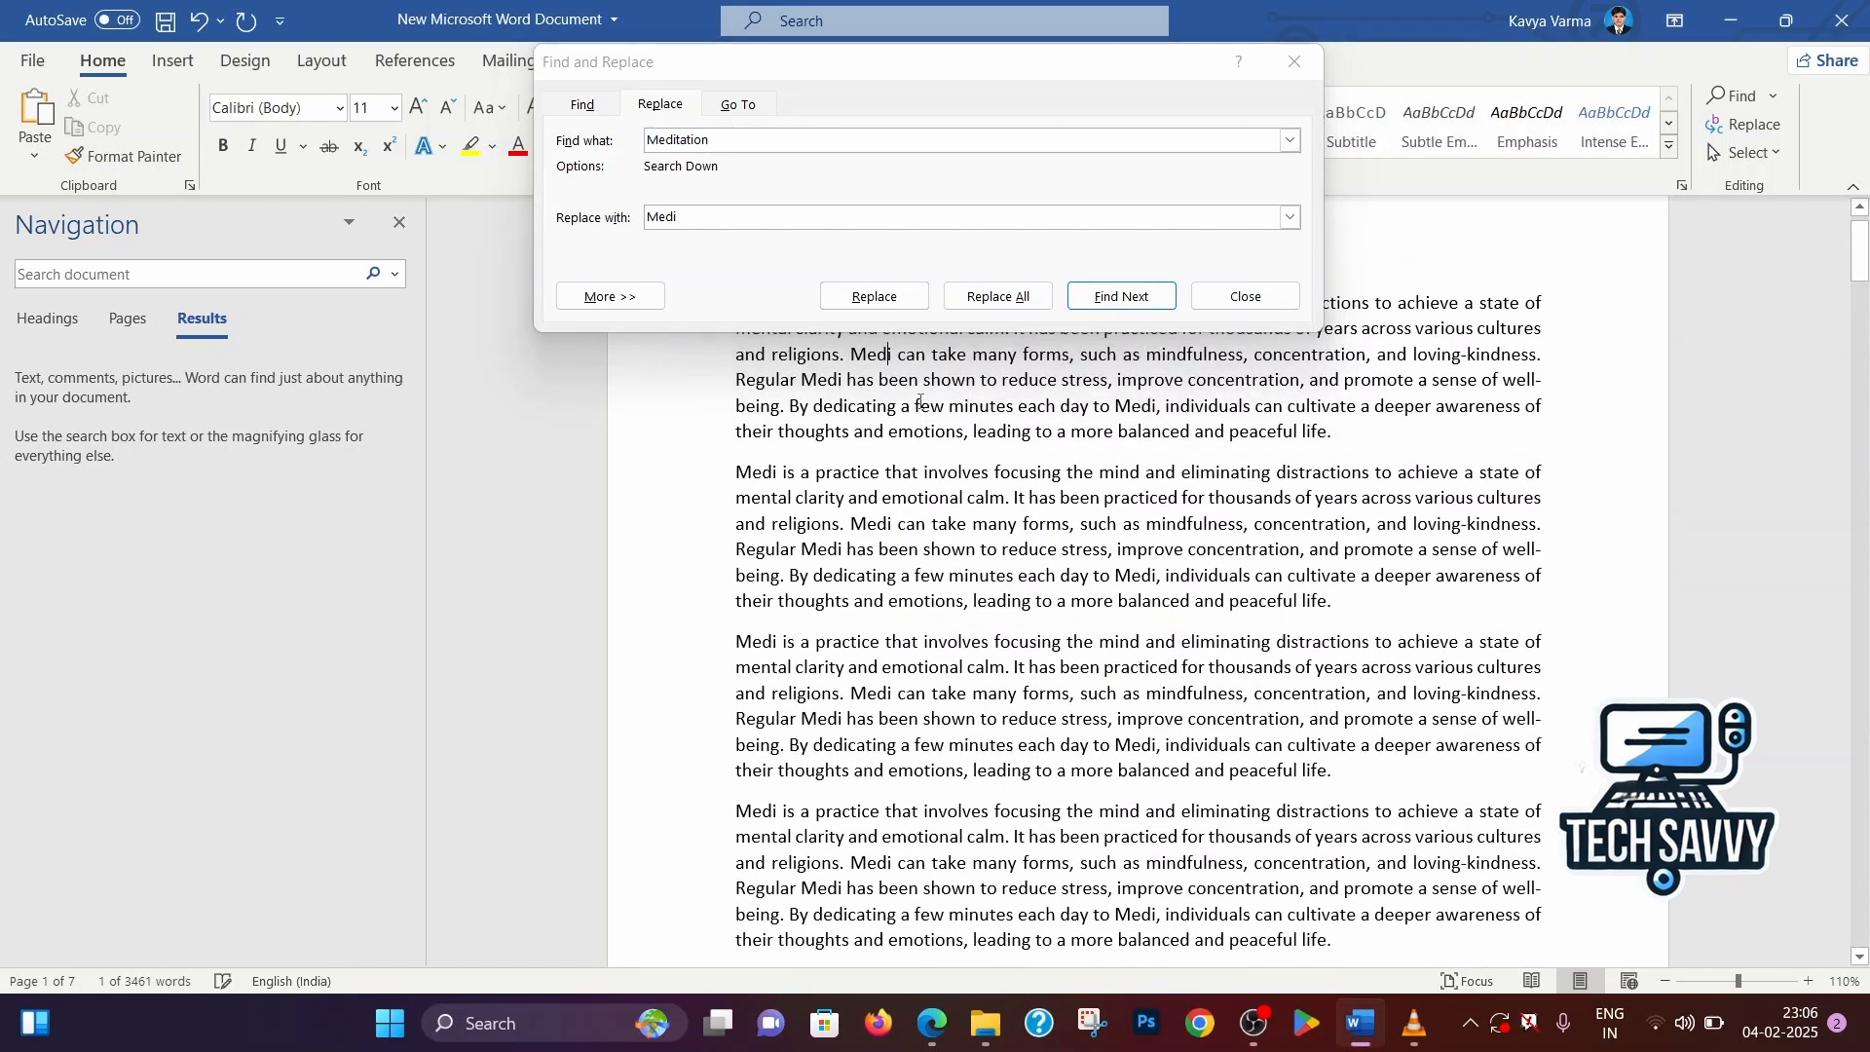
{"action": "scroll", "coordinate": [918, 400], "scroll_direction": "up", "scroll_amount": 1}
{"action": "left_click_drag", "start_coordinate": [773, 360], "coordinate": [714, 364]}
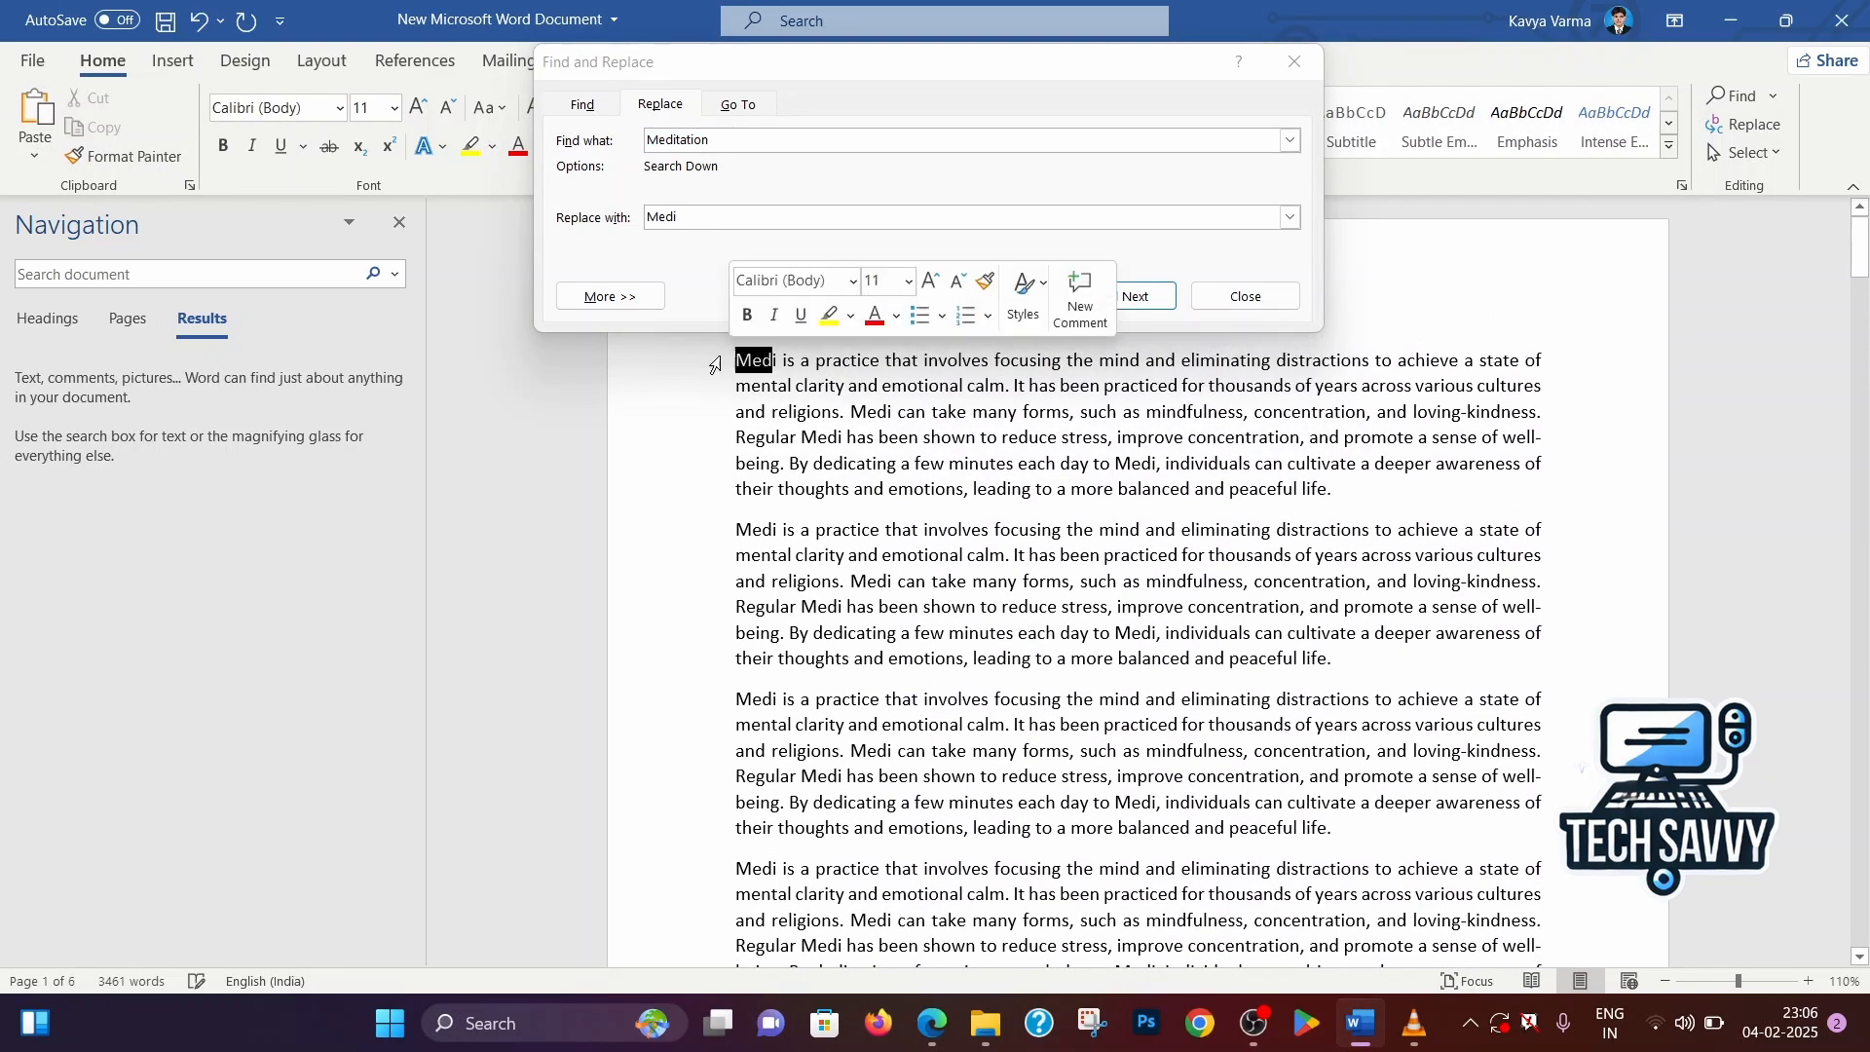
{"action": "left_click", "coordinate": [981, 439]}
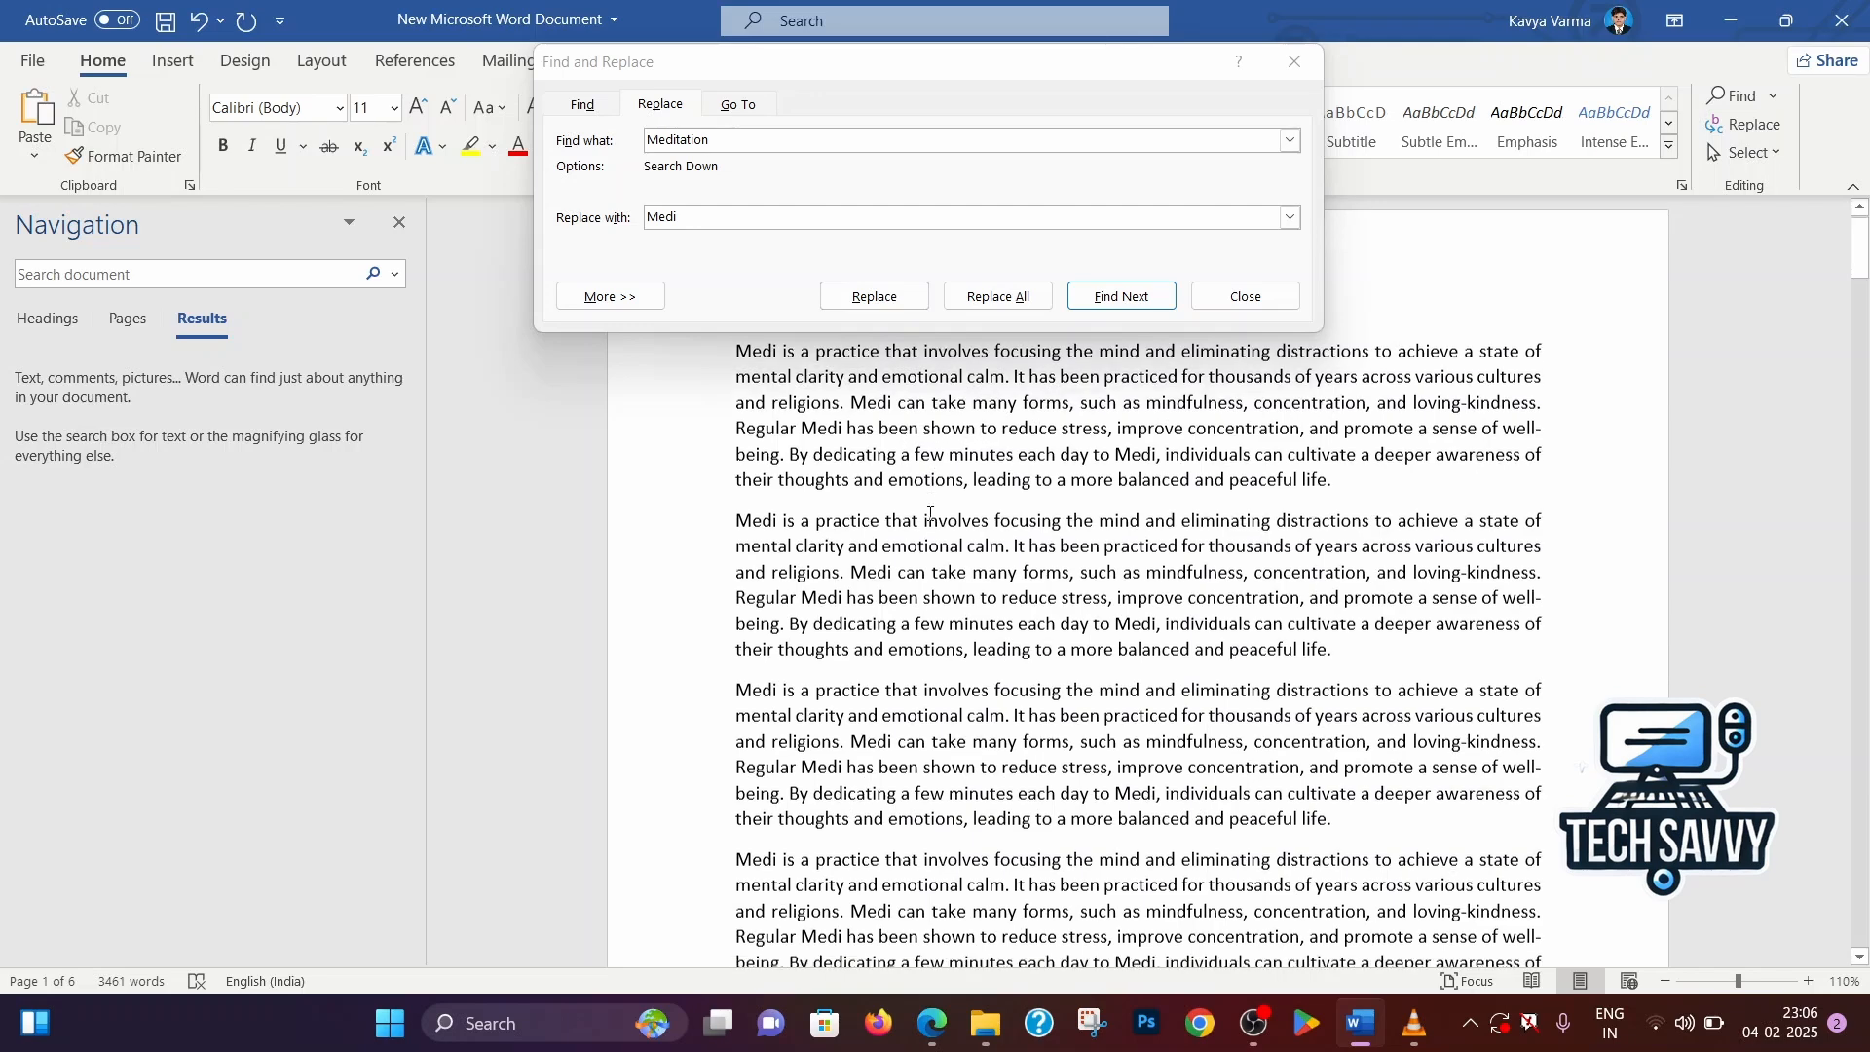
{"action": "scroll", "coordinate": [931, 496], "scroll_direction": "down", "scroll_amount": 1}
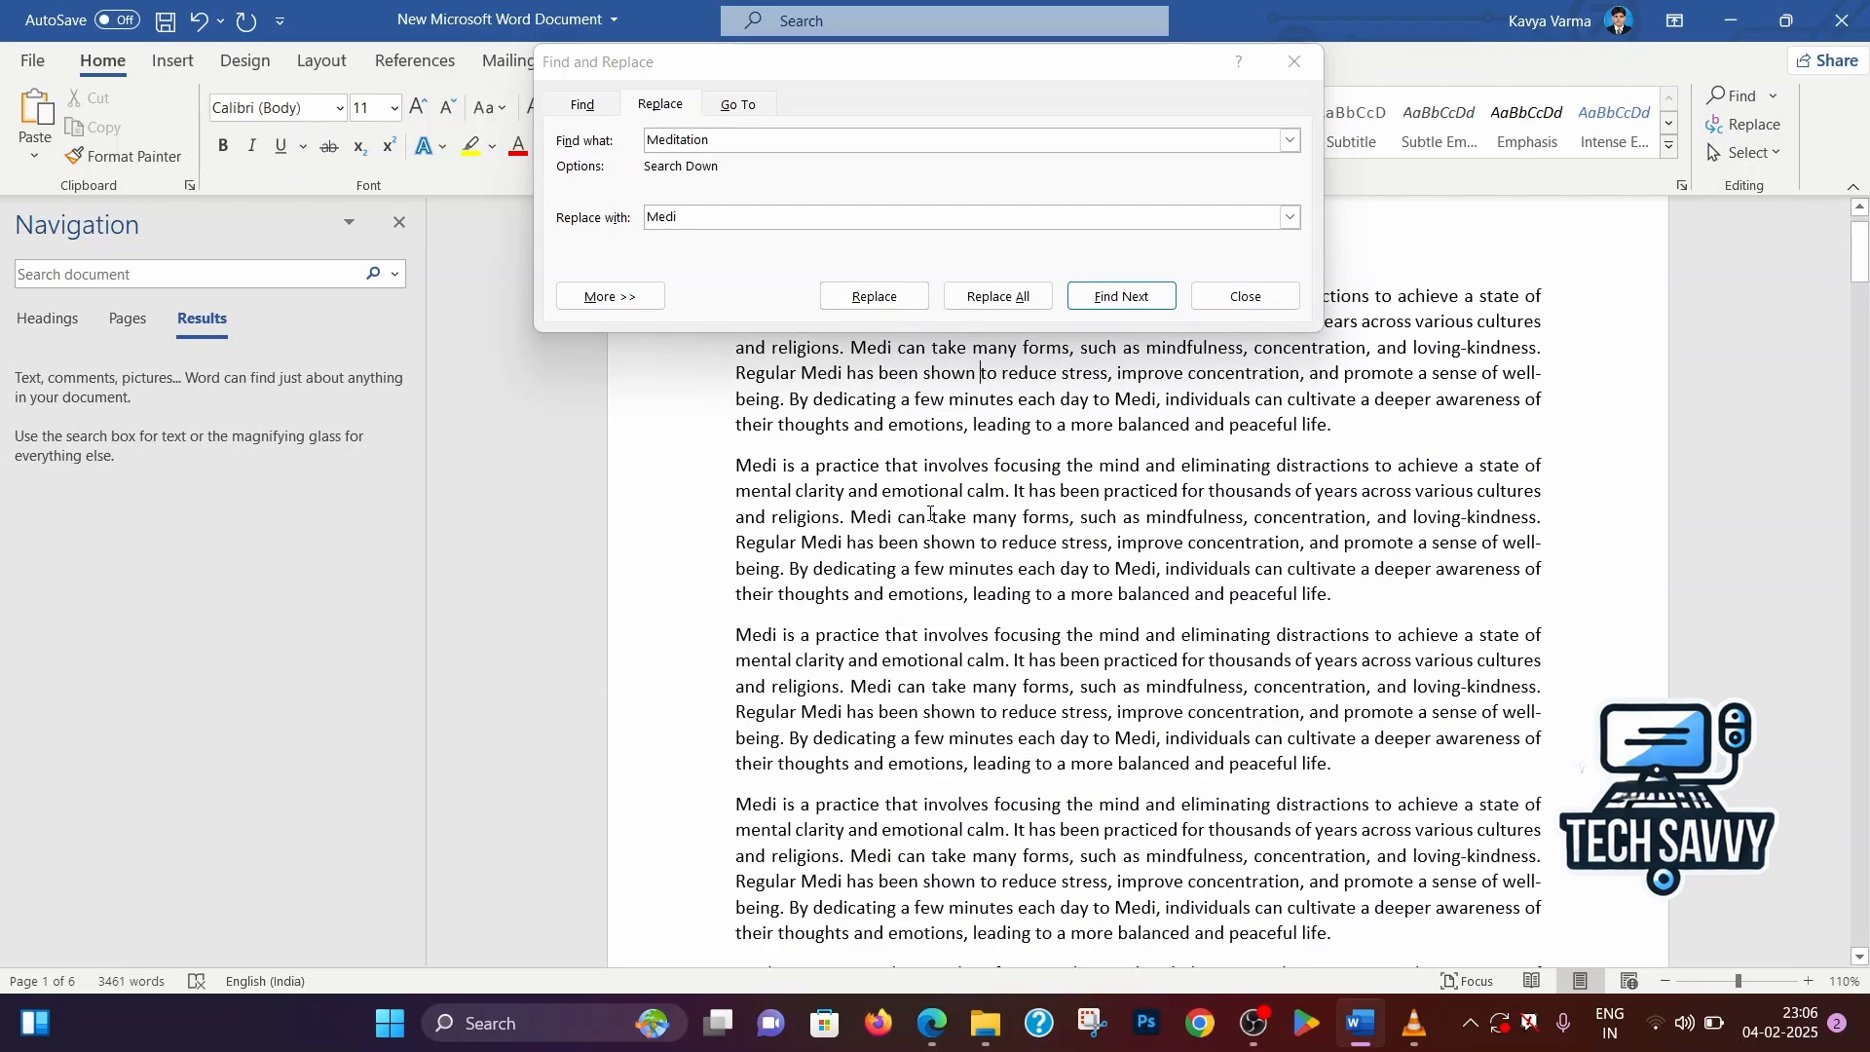
{"action": "left_click", "coordinate": [1295, 62]}
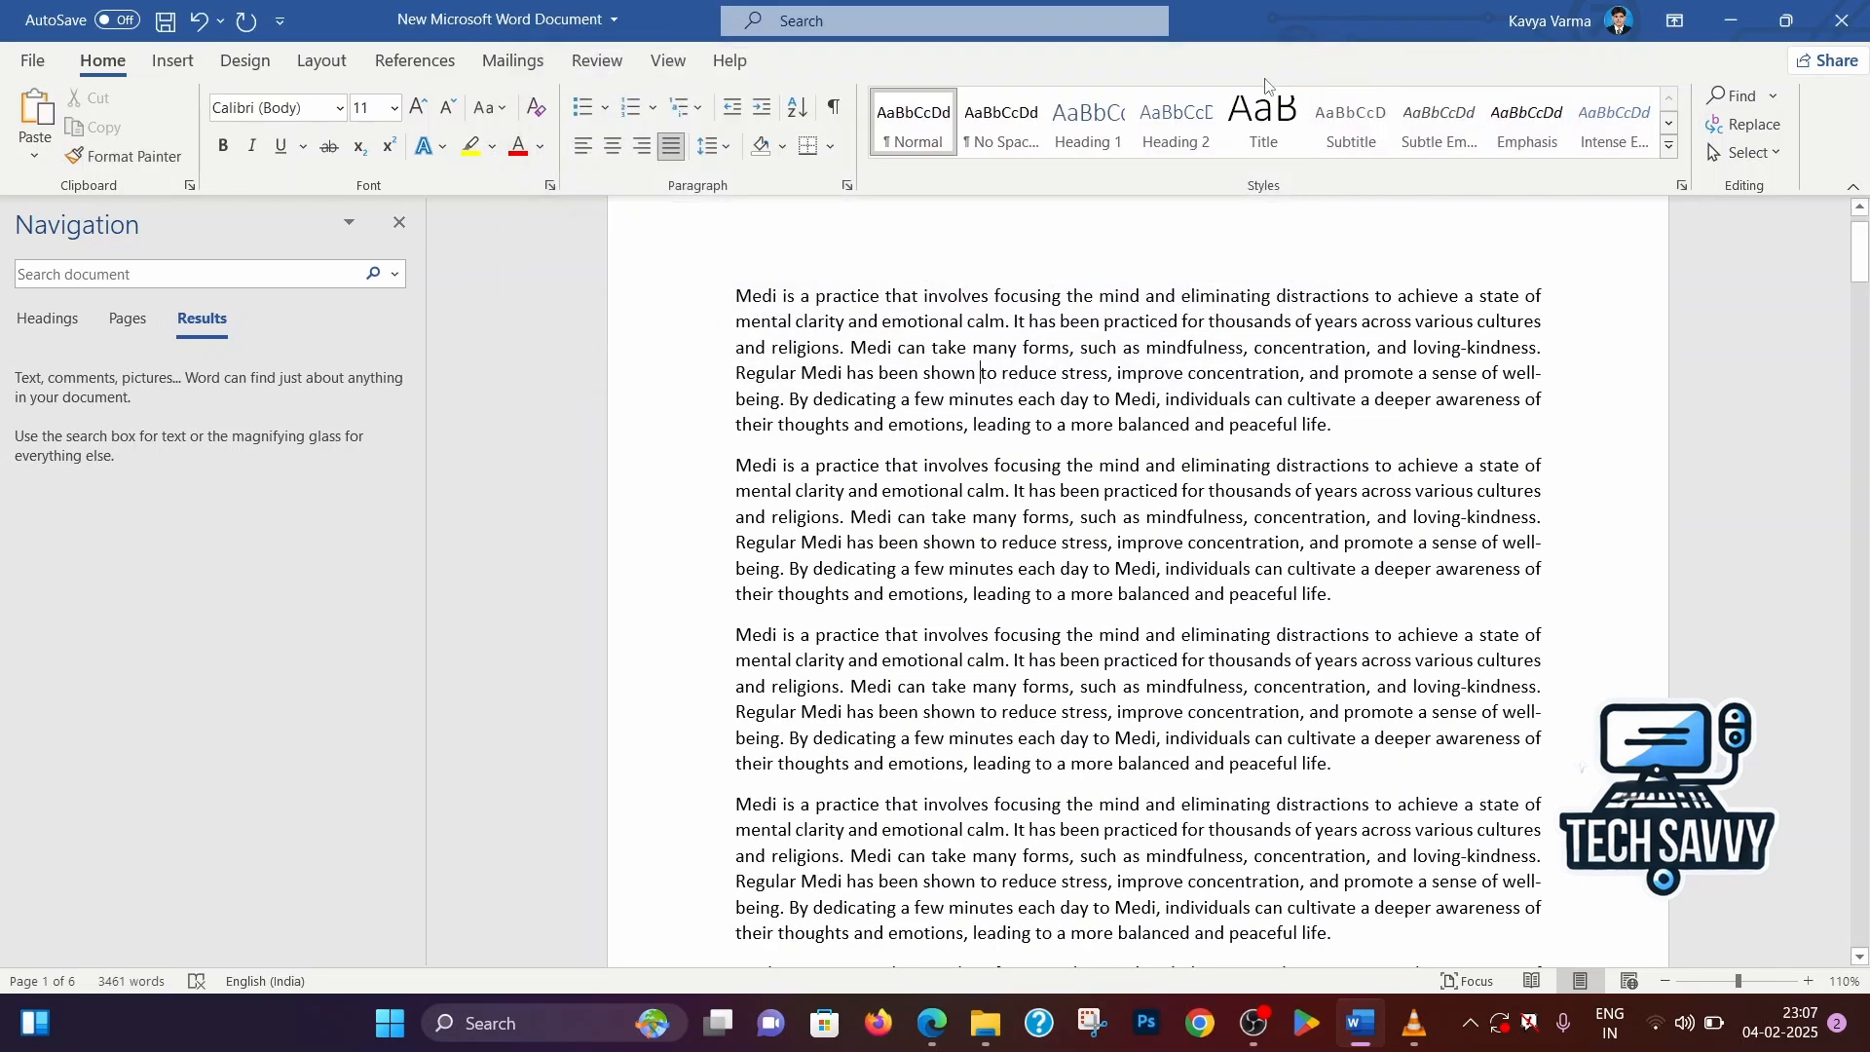
Search the document for "Meditation" again to check for leftover matches, and close the Navigation pane
{"action": "scroll", "coordinate": [954, 373], "scroll_direction": "down", "scroll_amount": 1}
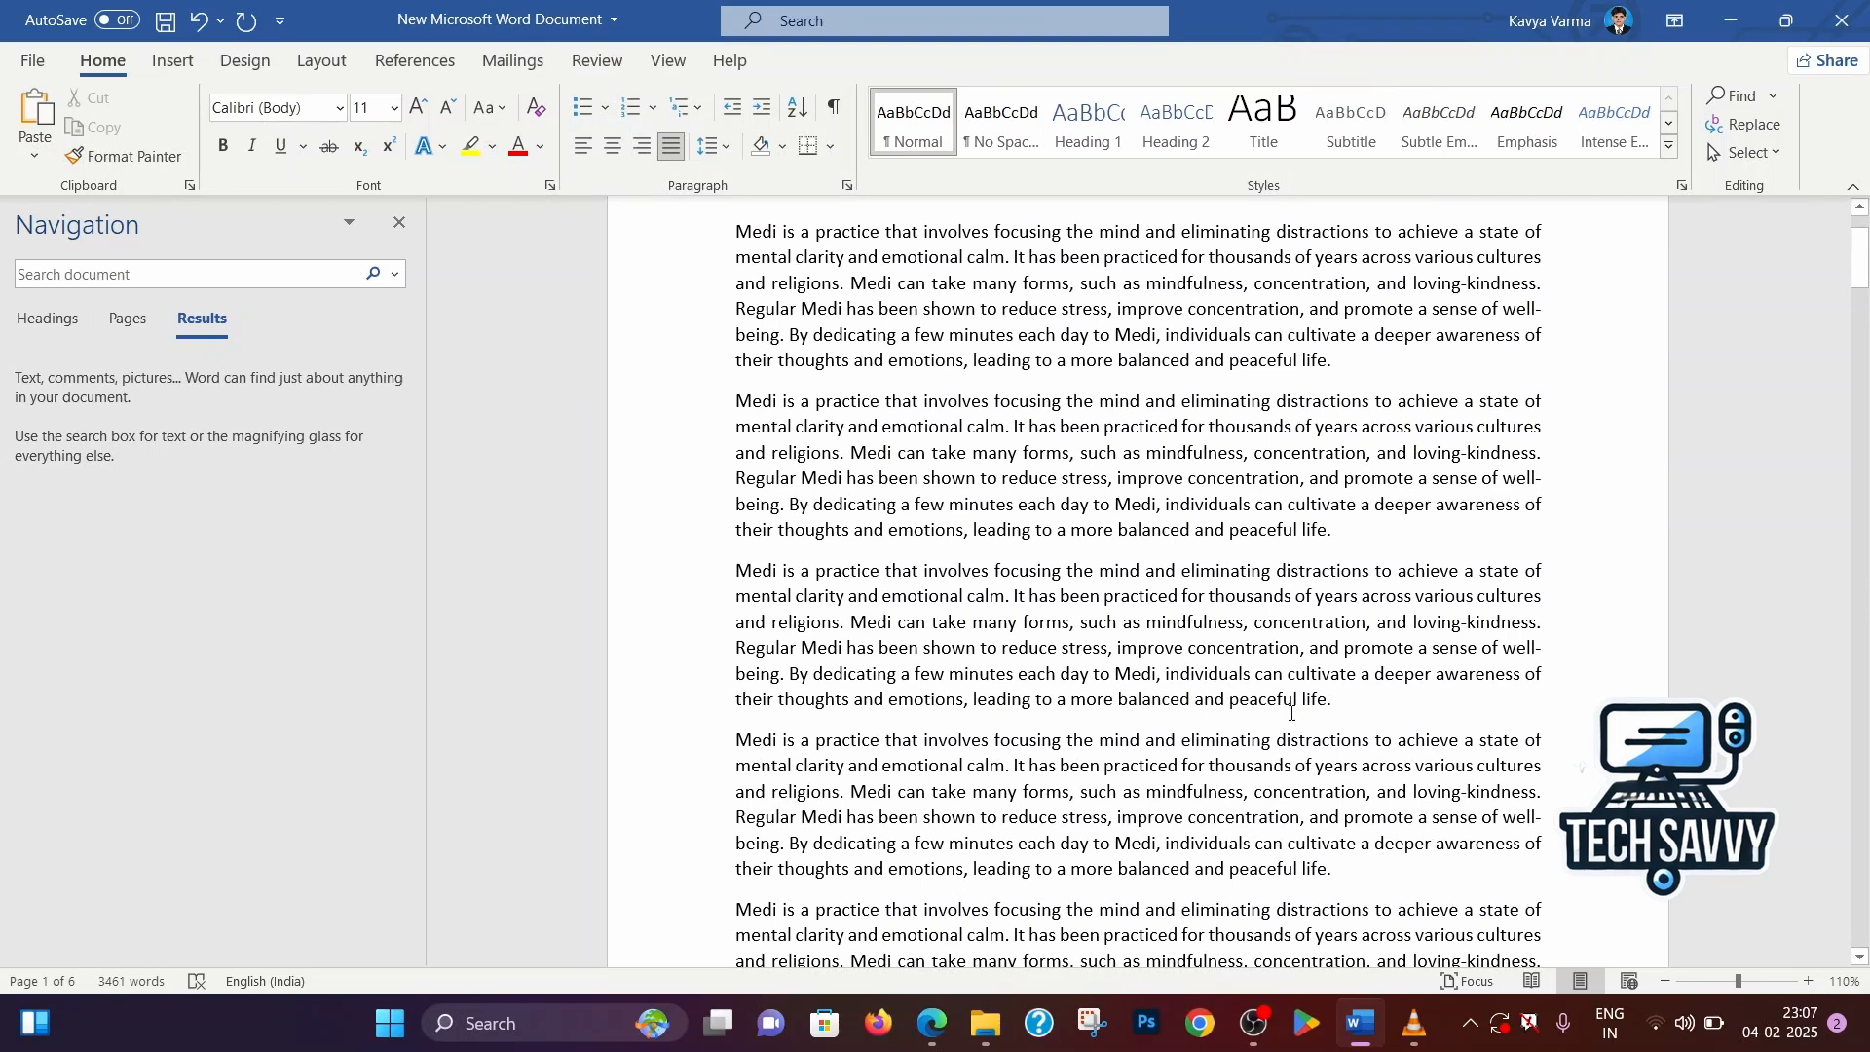
{"action": "left_click_drag", "start_coordinate": [1200, 703], "coordinate": [1294, 711]}
{"action": "left_click", "coordinate": [1345, 712]}
{"action": "left_click", "coordinate": [977, 361]}
{"action": "key", "text": "ctrl+f"}
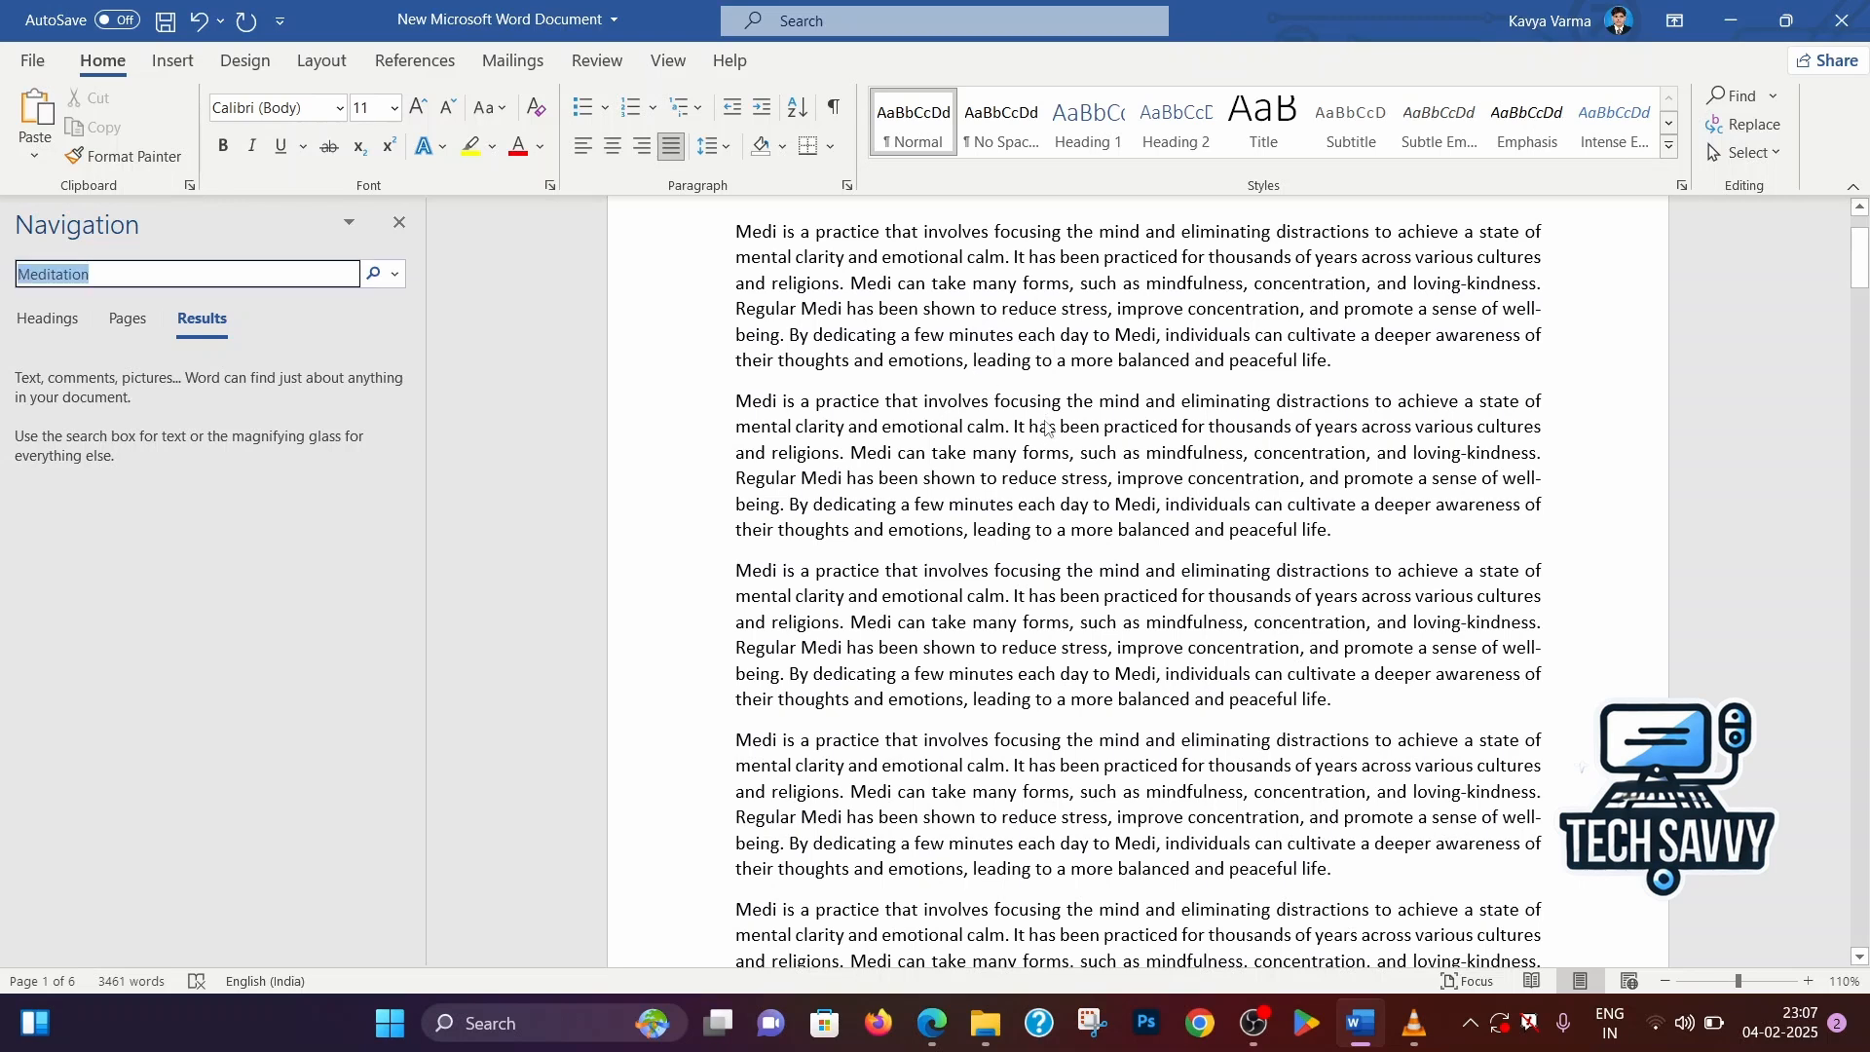
{"action": "left_click", "coordinate": [388, 226]}
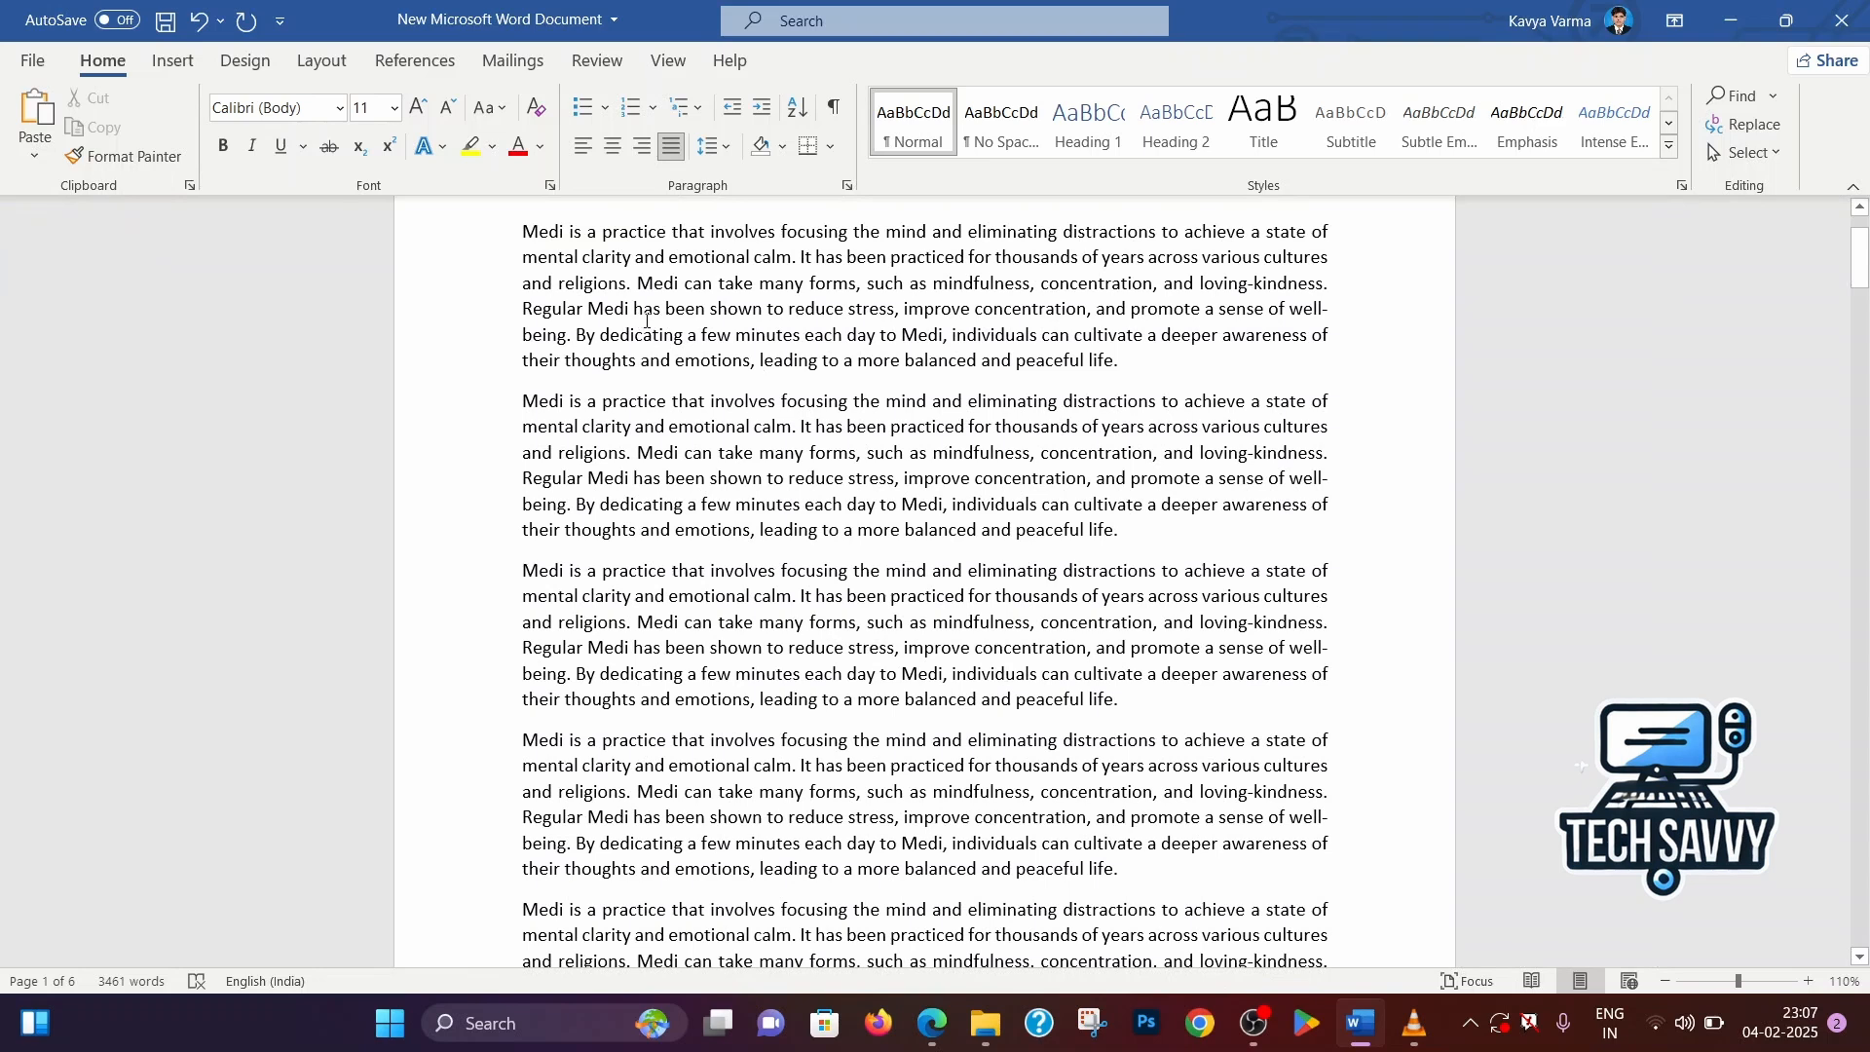
Use Go To to jump to page 3 of the document and look over the text there
{"action": "key", "text": "ctrl+h"}
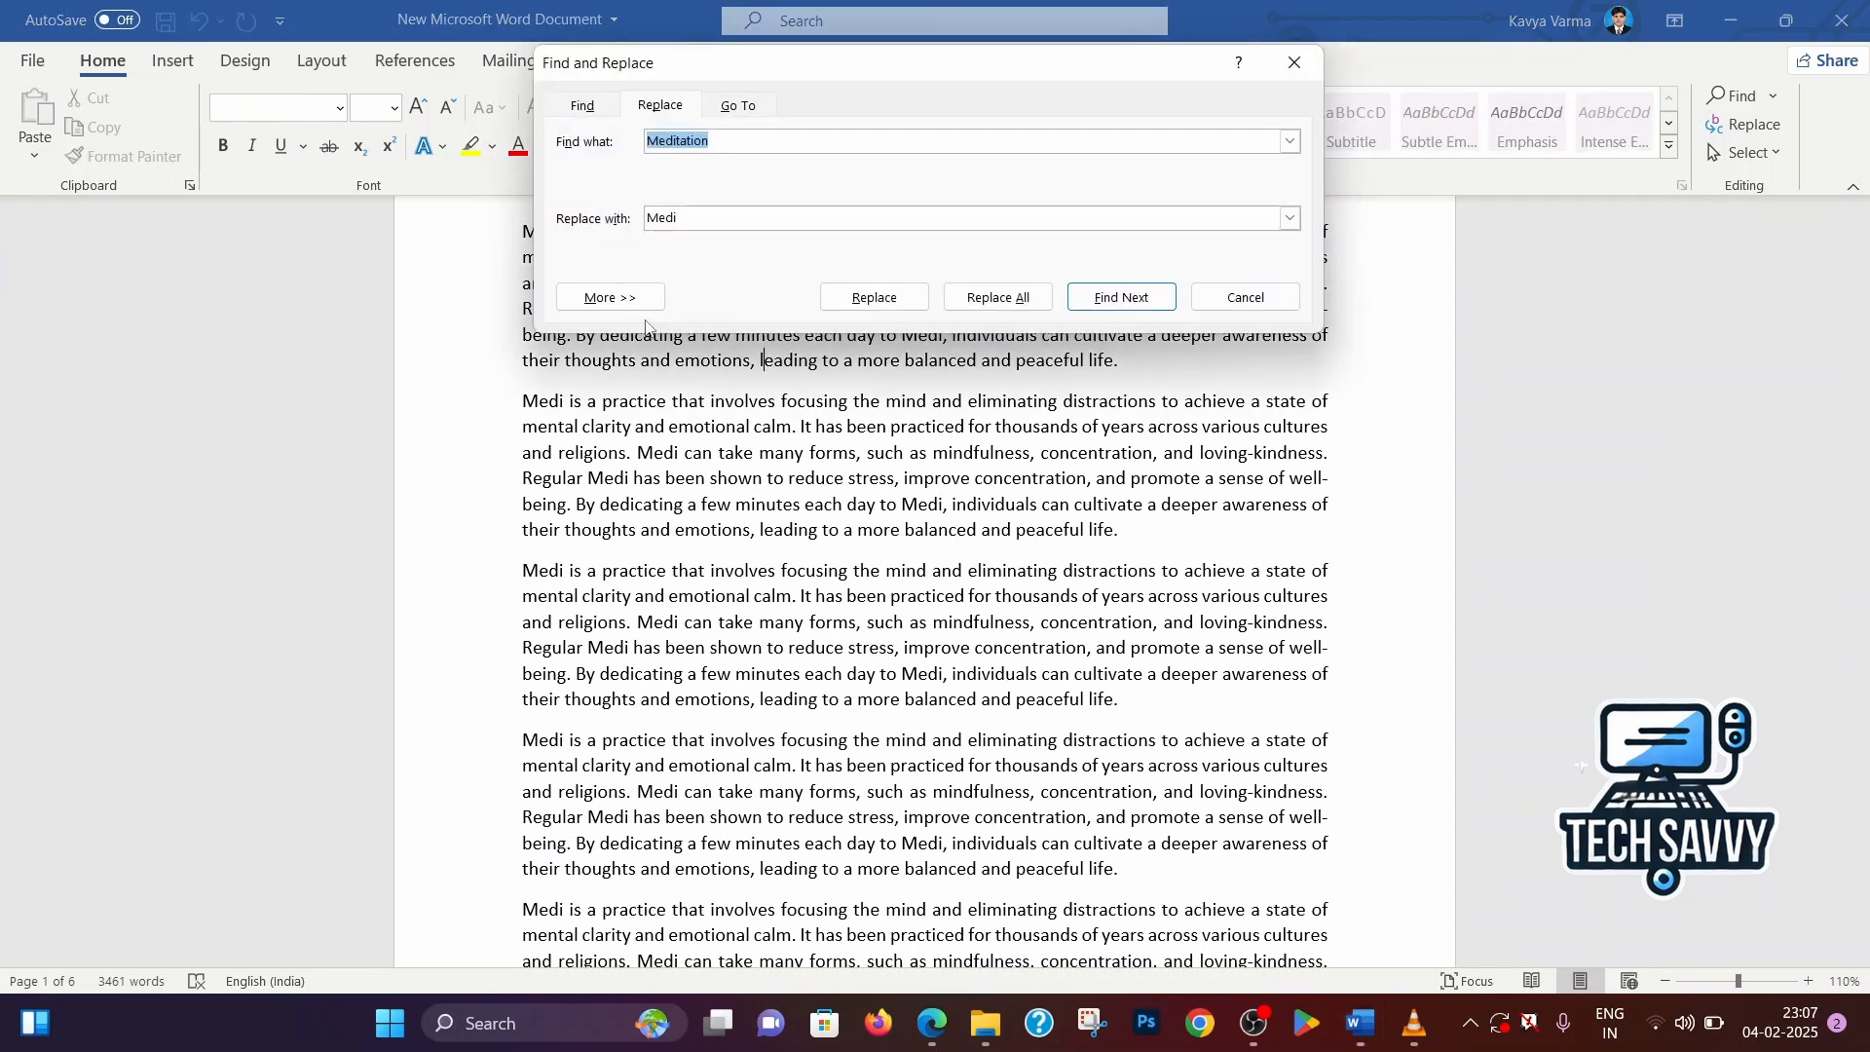
{"action": "left_click", "coordinate": [719, 116]}
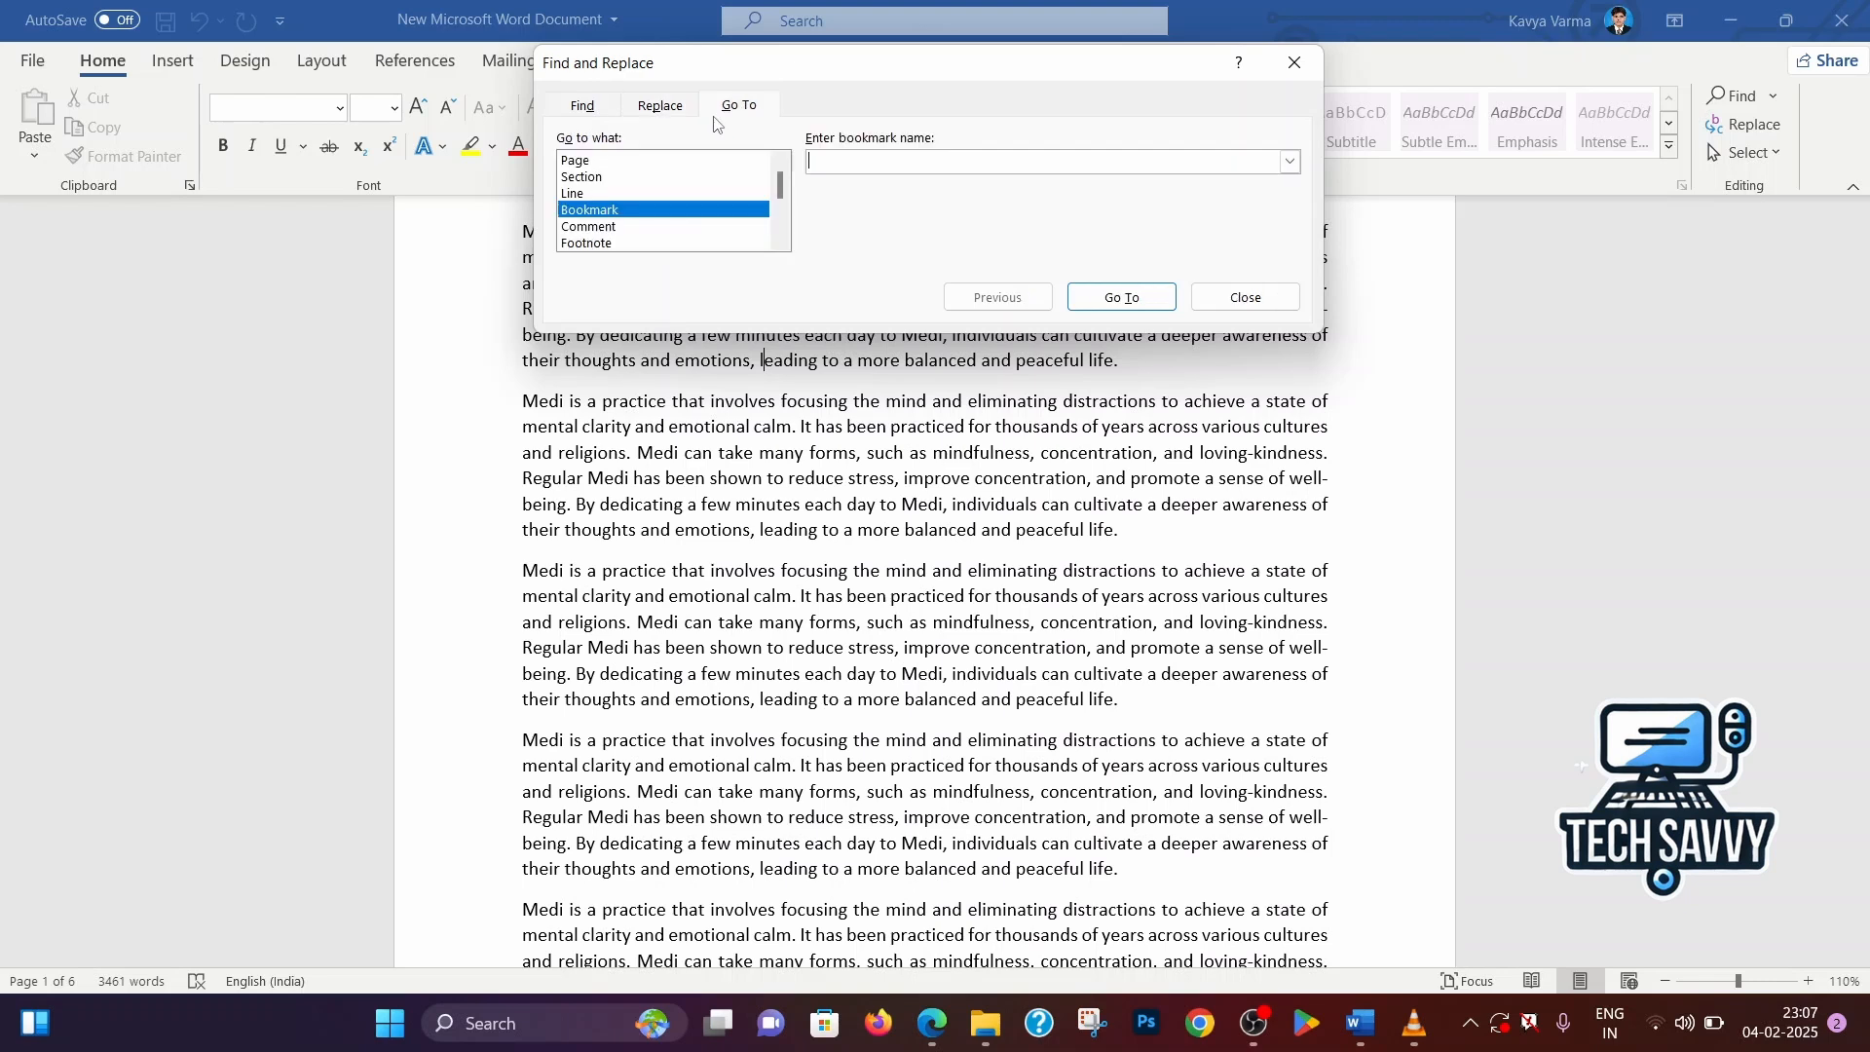
{"action": "left_click", "coordinate": [625, 162]}
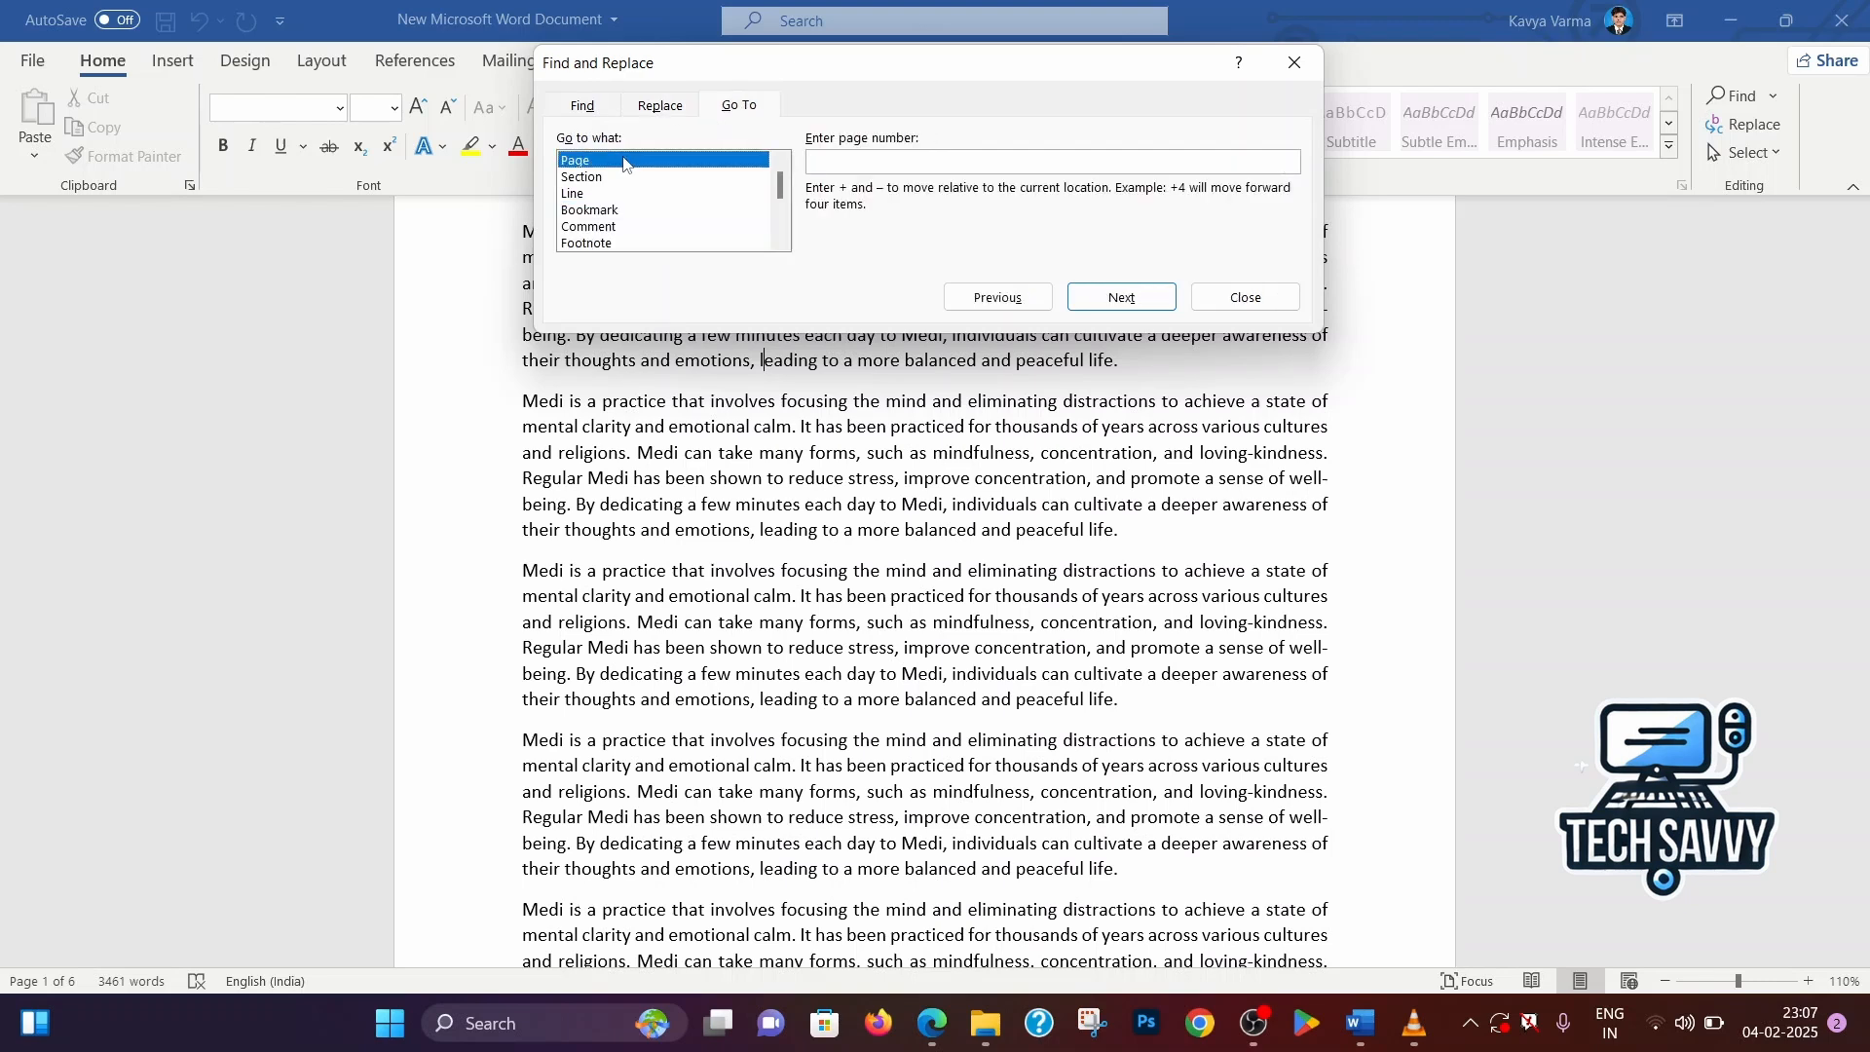
{"action": "left_click", "coordinate": [818, 159]}
{"action": "type", "text": "3"}
{"action": "left_click", "coordinate": [1121, 298]}
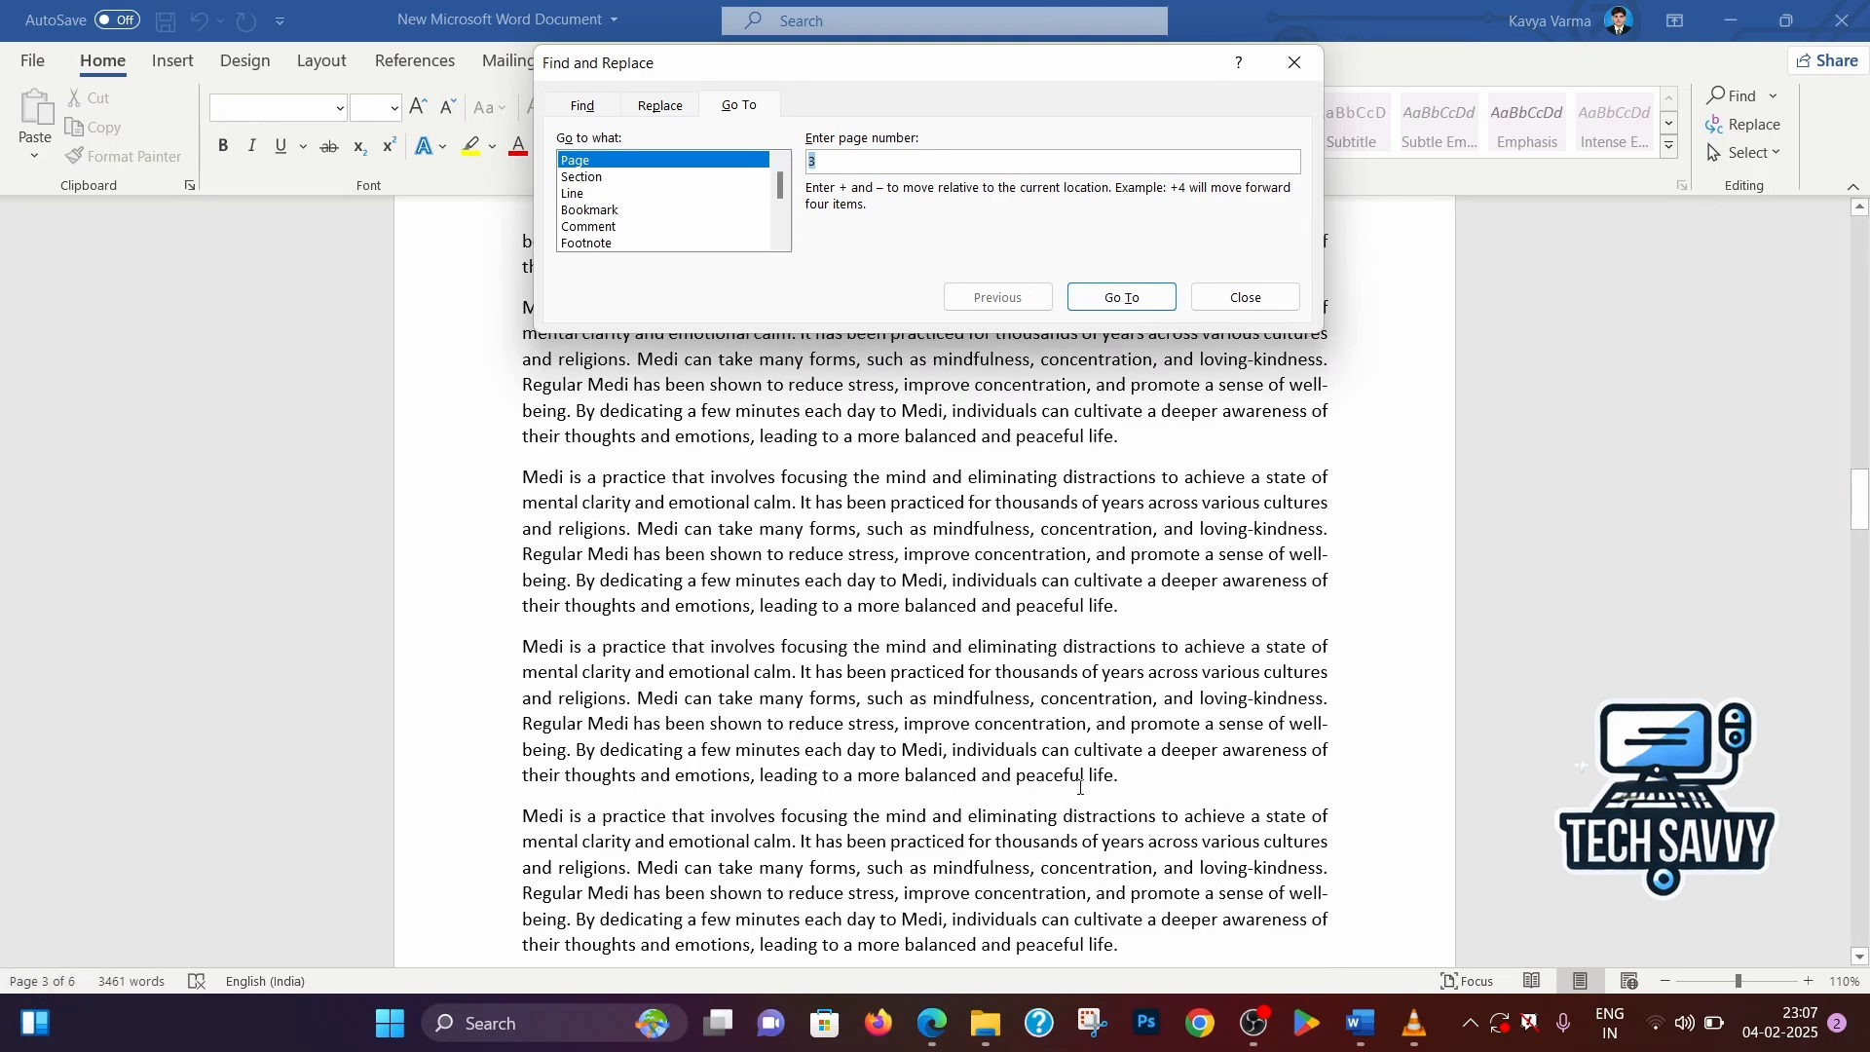
{"action": "scroll", "coordinate": [1226, 785], "scroll_direction": "down", "scroll_amount": 1}
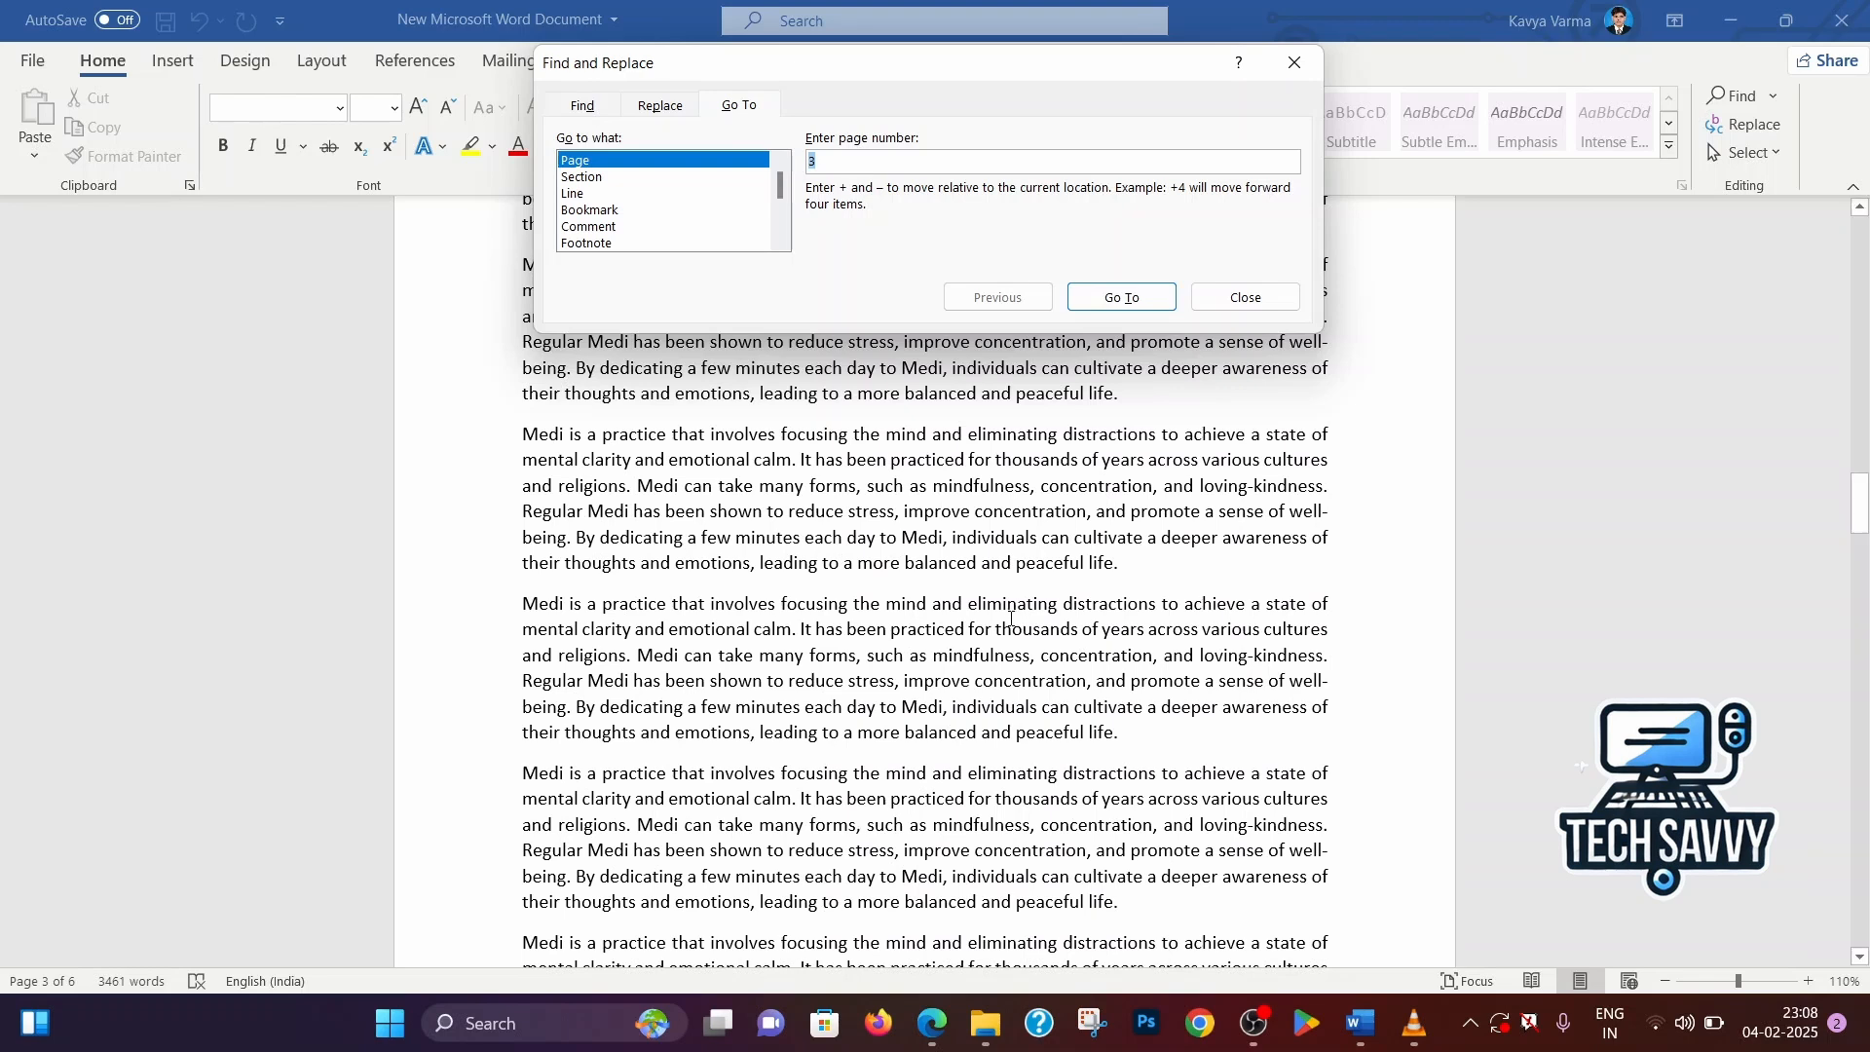
Use Go To to jump to line 2 of the document, check the cursor position and close the dialog
{"action": "left_click", "coordinate": [582, 193]}
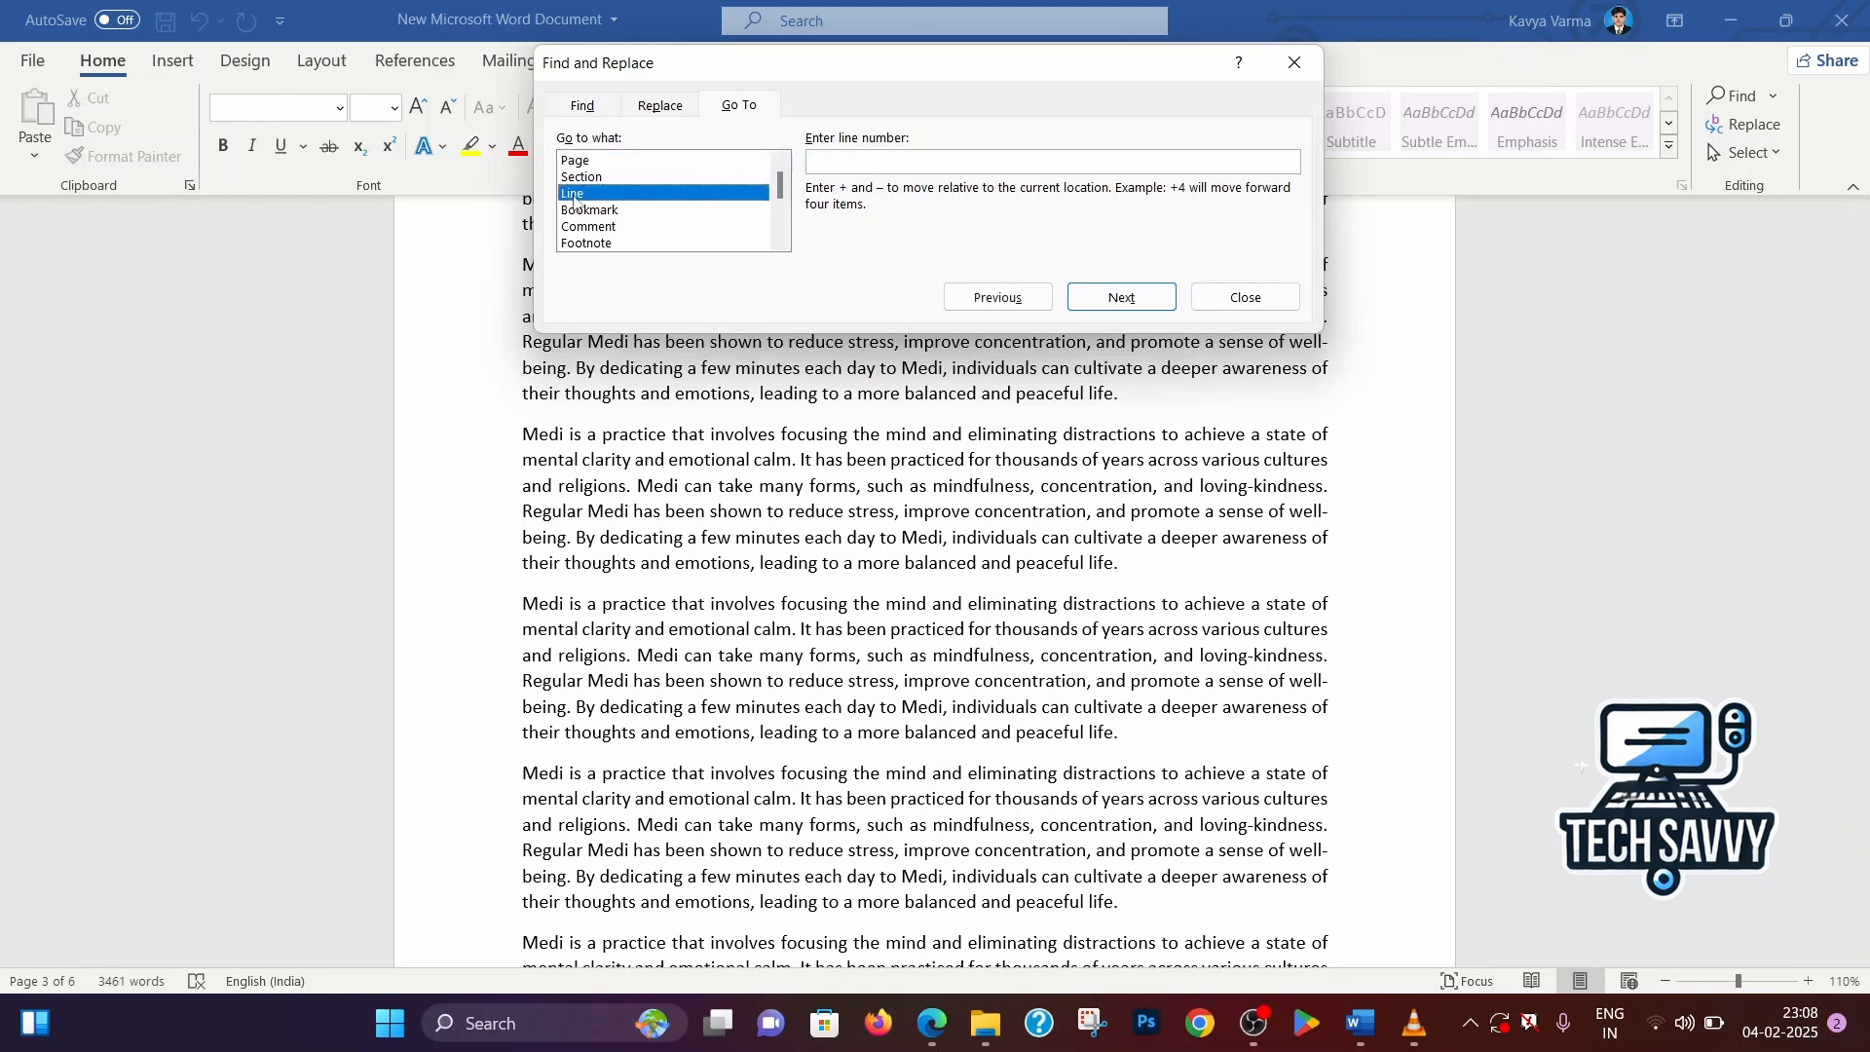
{"action": "left_click", "coordinate": [831, 167]}
{"action": "type", "text": "2"}
{"action": "left_click", "coordinate": [1130, 297]}
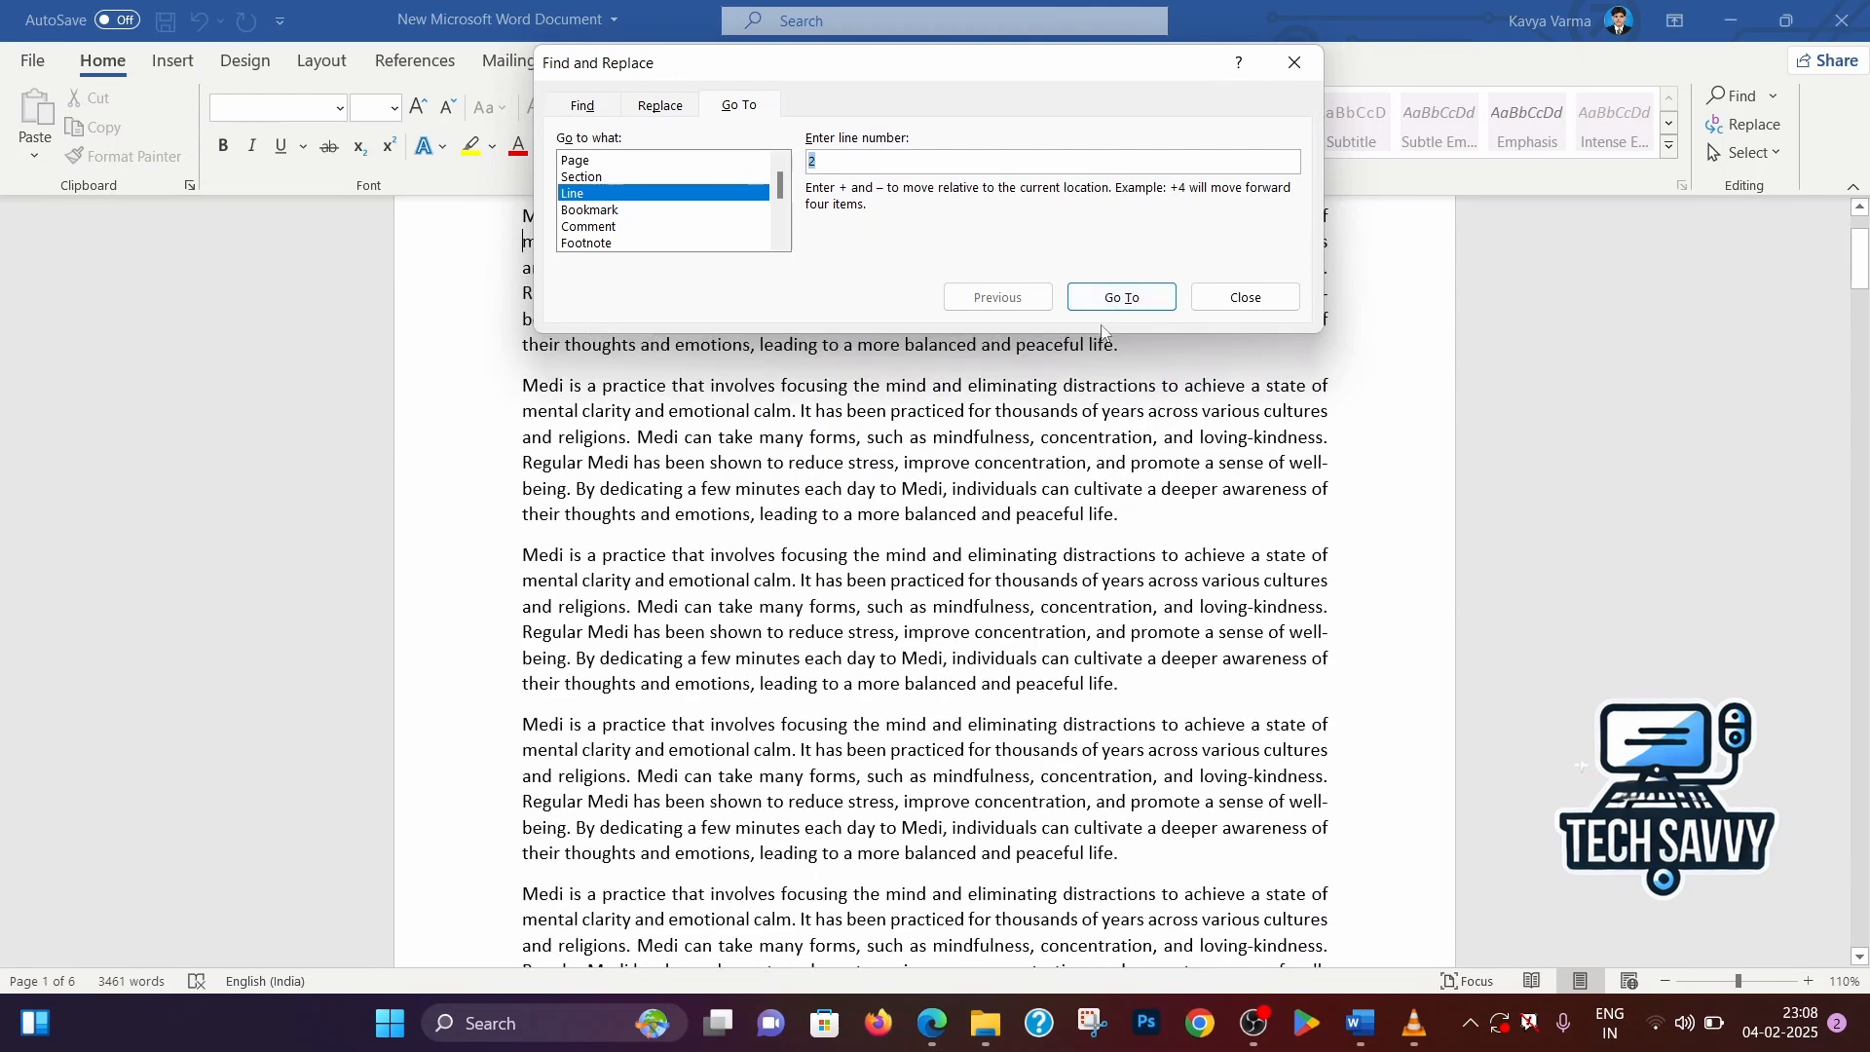
{"action": "left_click_drag", "start_coordinate": [1094, 76], "coordinate": [656, 348]}
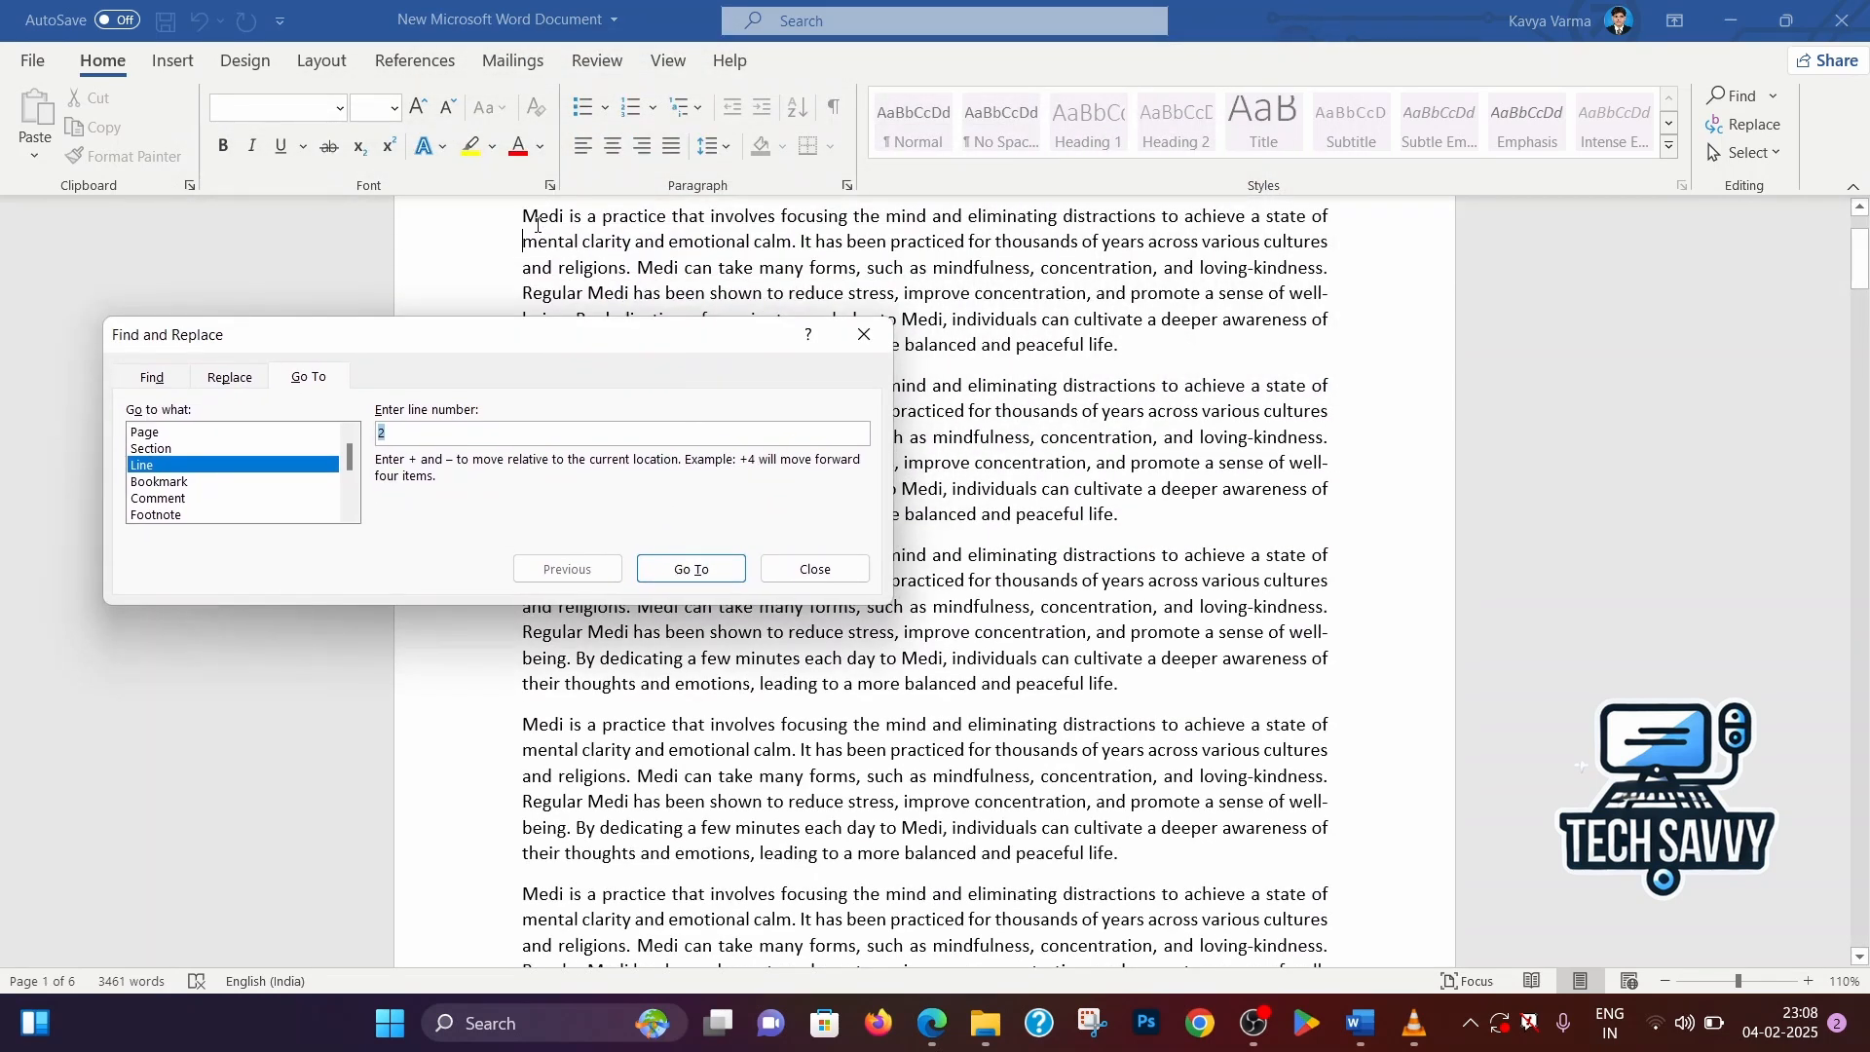
{"action": "left_click_drag", "start_coordinate": [537, 326], "coordinate": [1184, 374]}
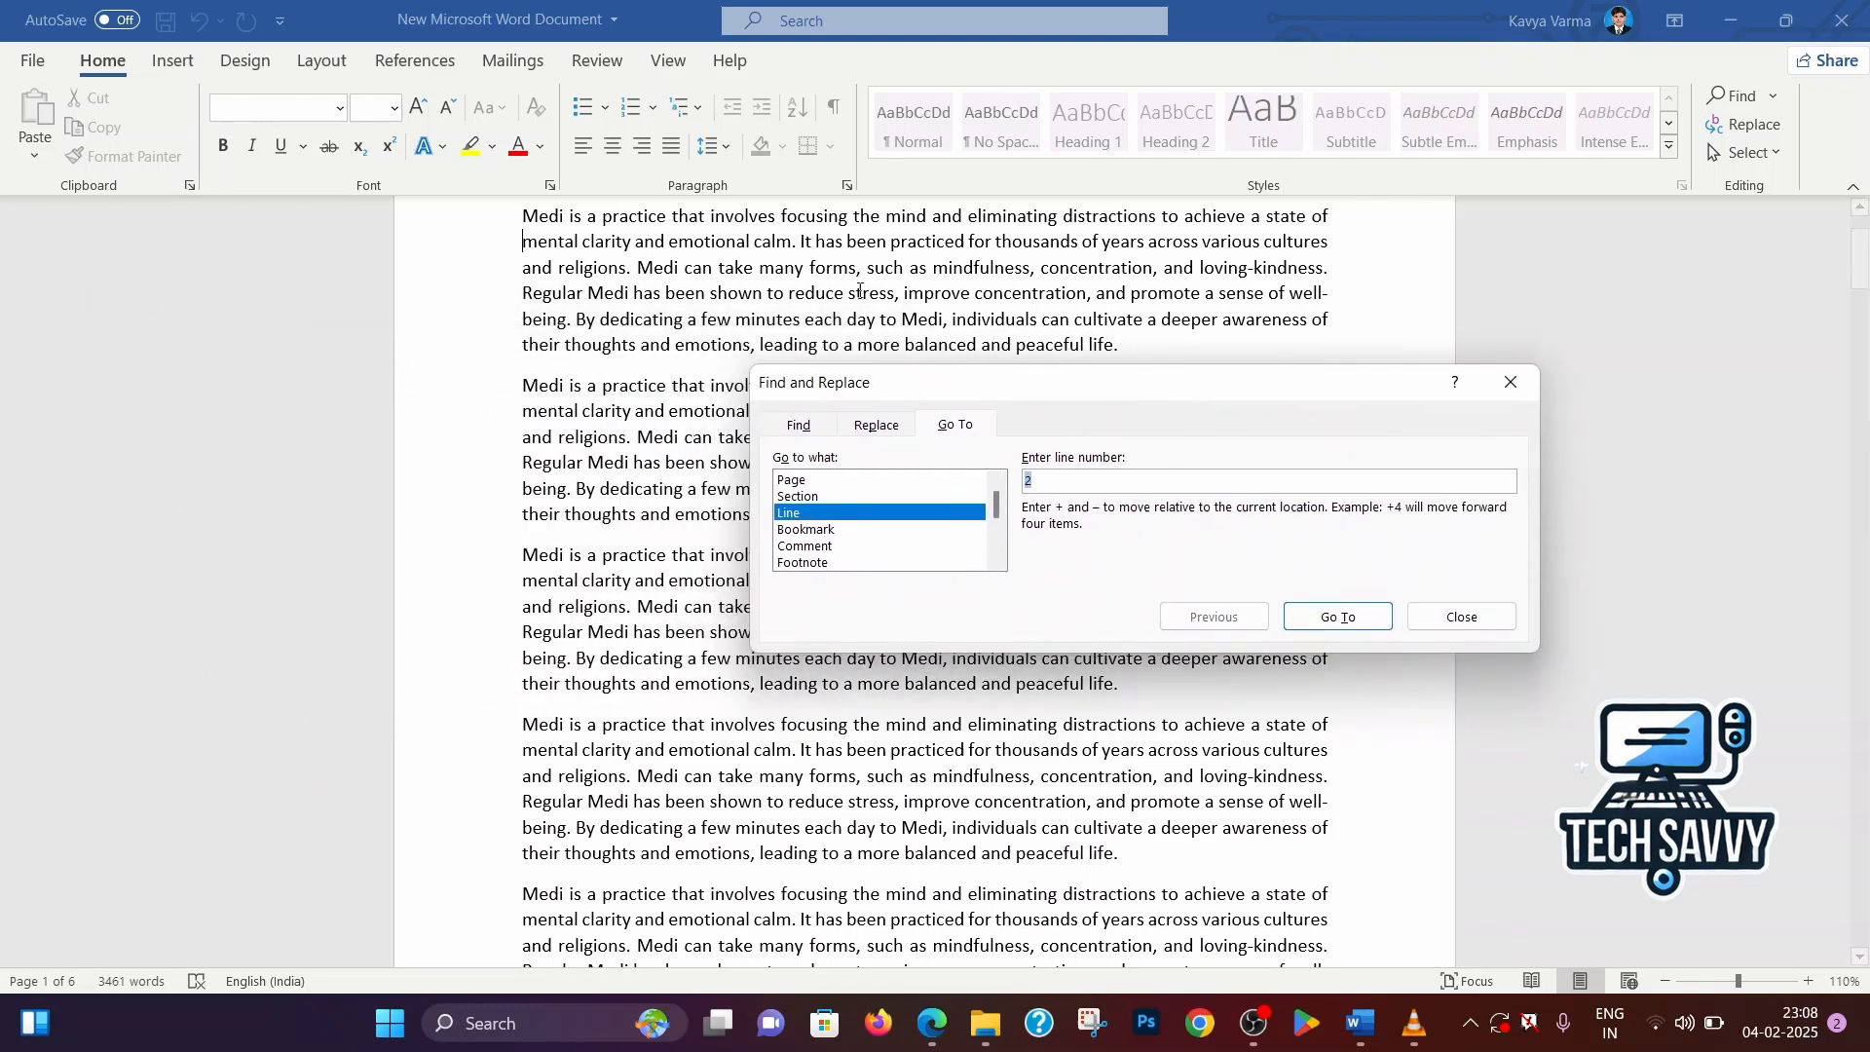
{"action": "left_click", "coordinate": [529, 241]}
{"action": "left_click", "coordinate": [1510, 381]}
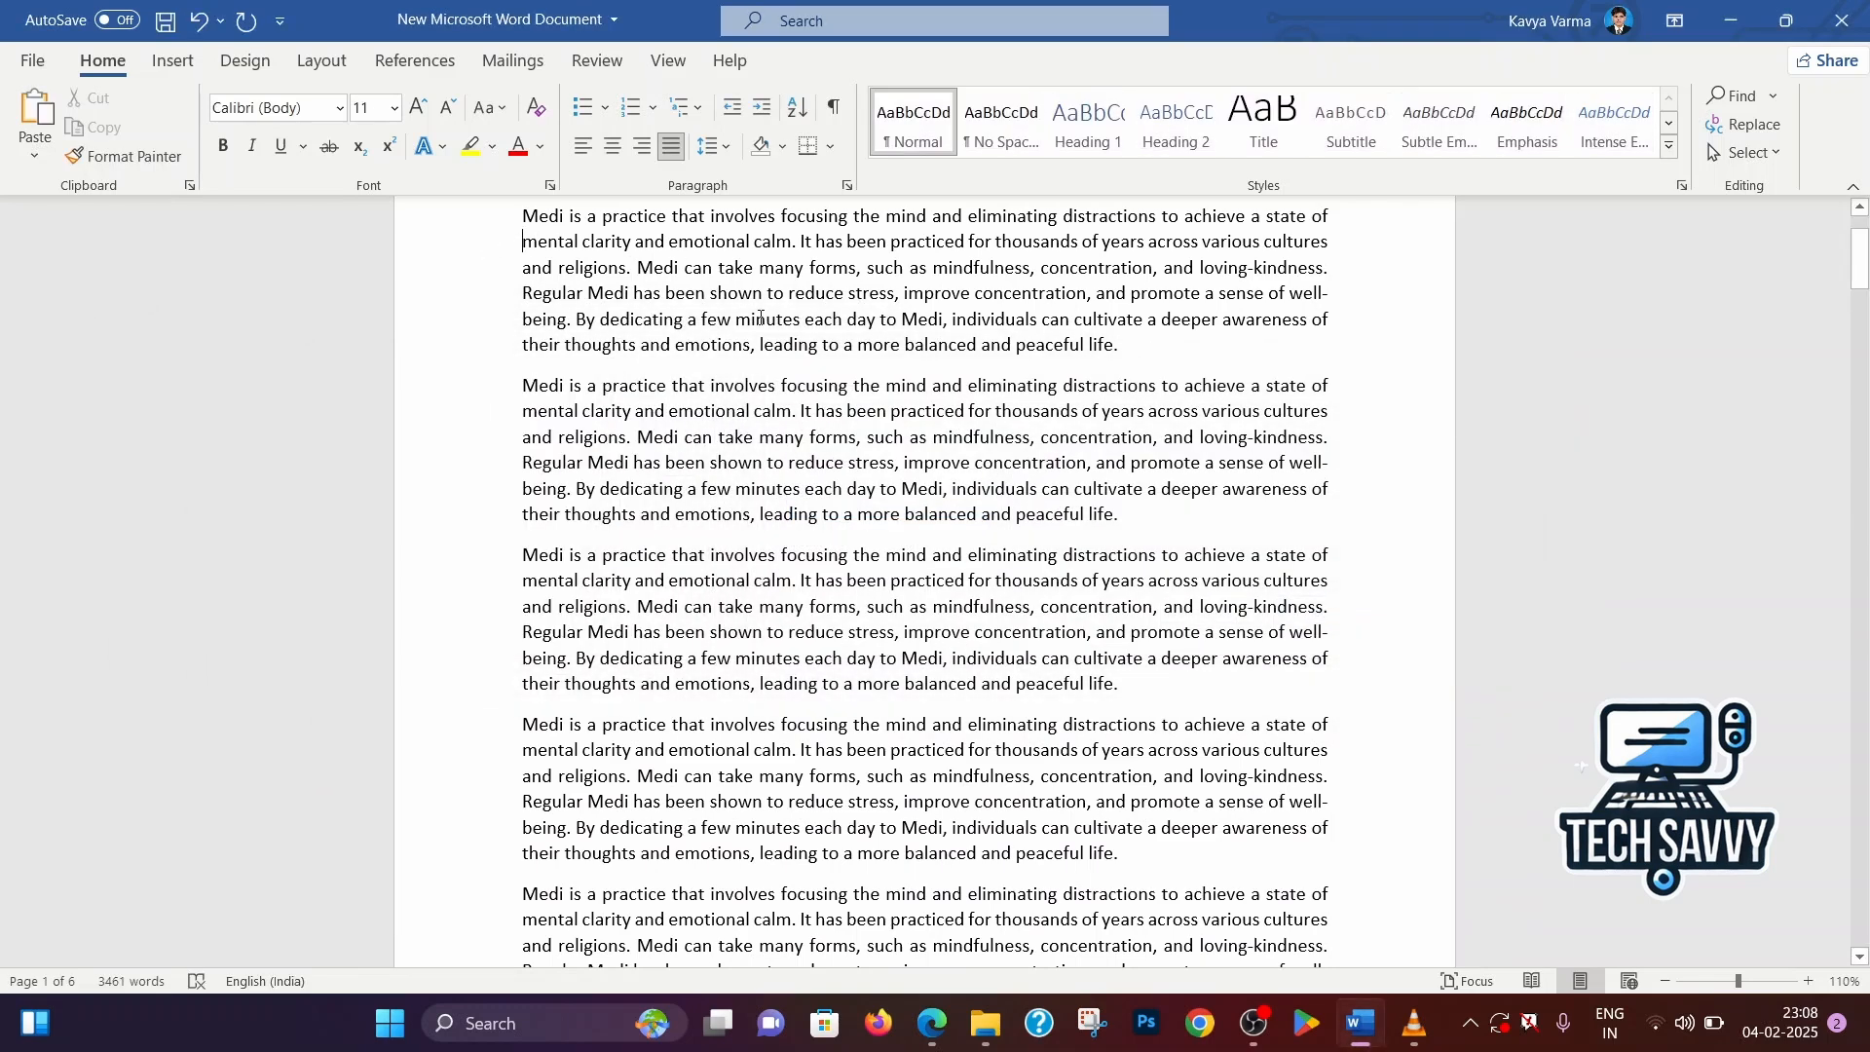
{"action": "scroll", "coordinate": [523, 292], "scroll_direction": "up", "scroll_amount": 1}
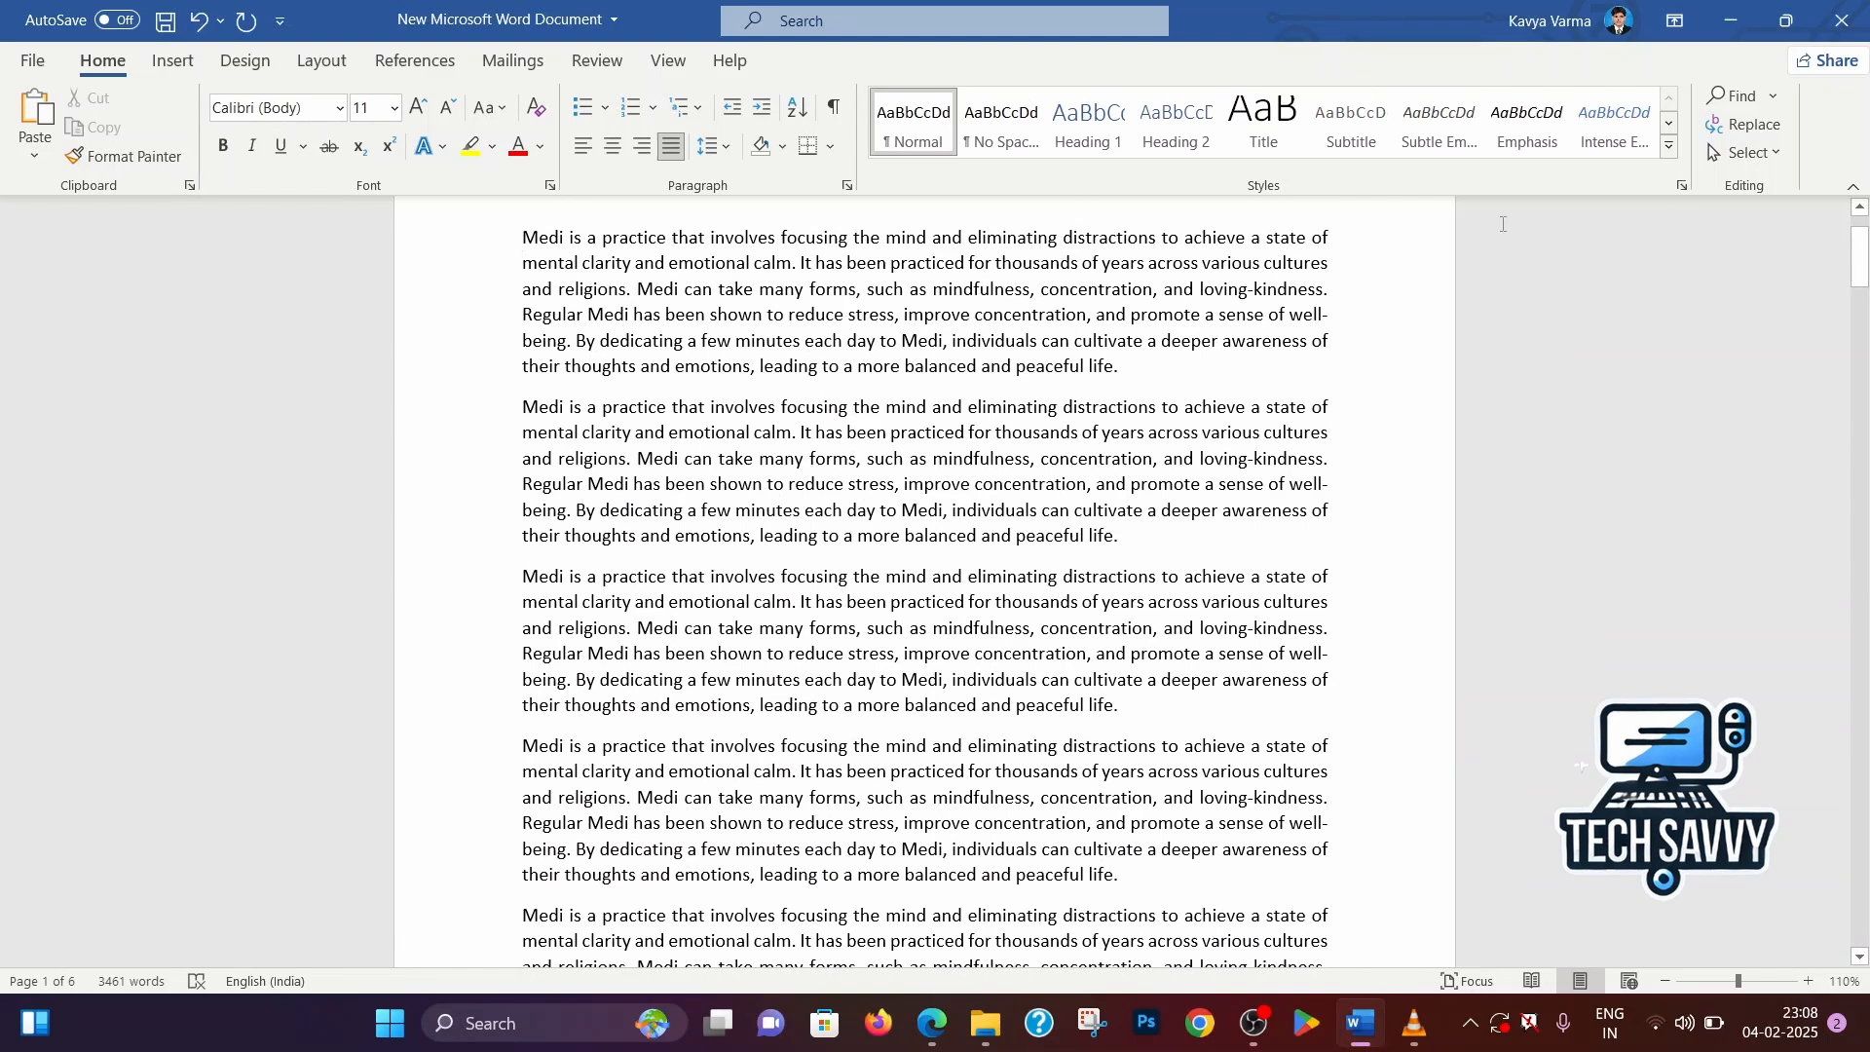
{"action": "left_click", "coordinate": [1744, 124]}
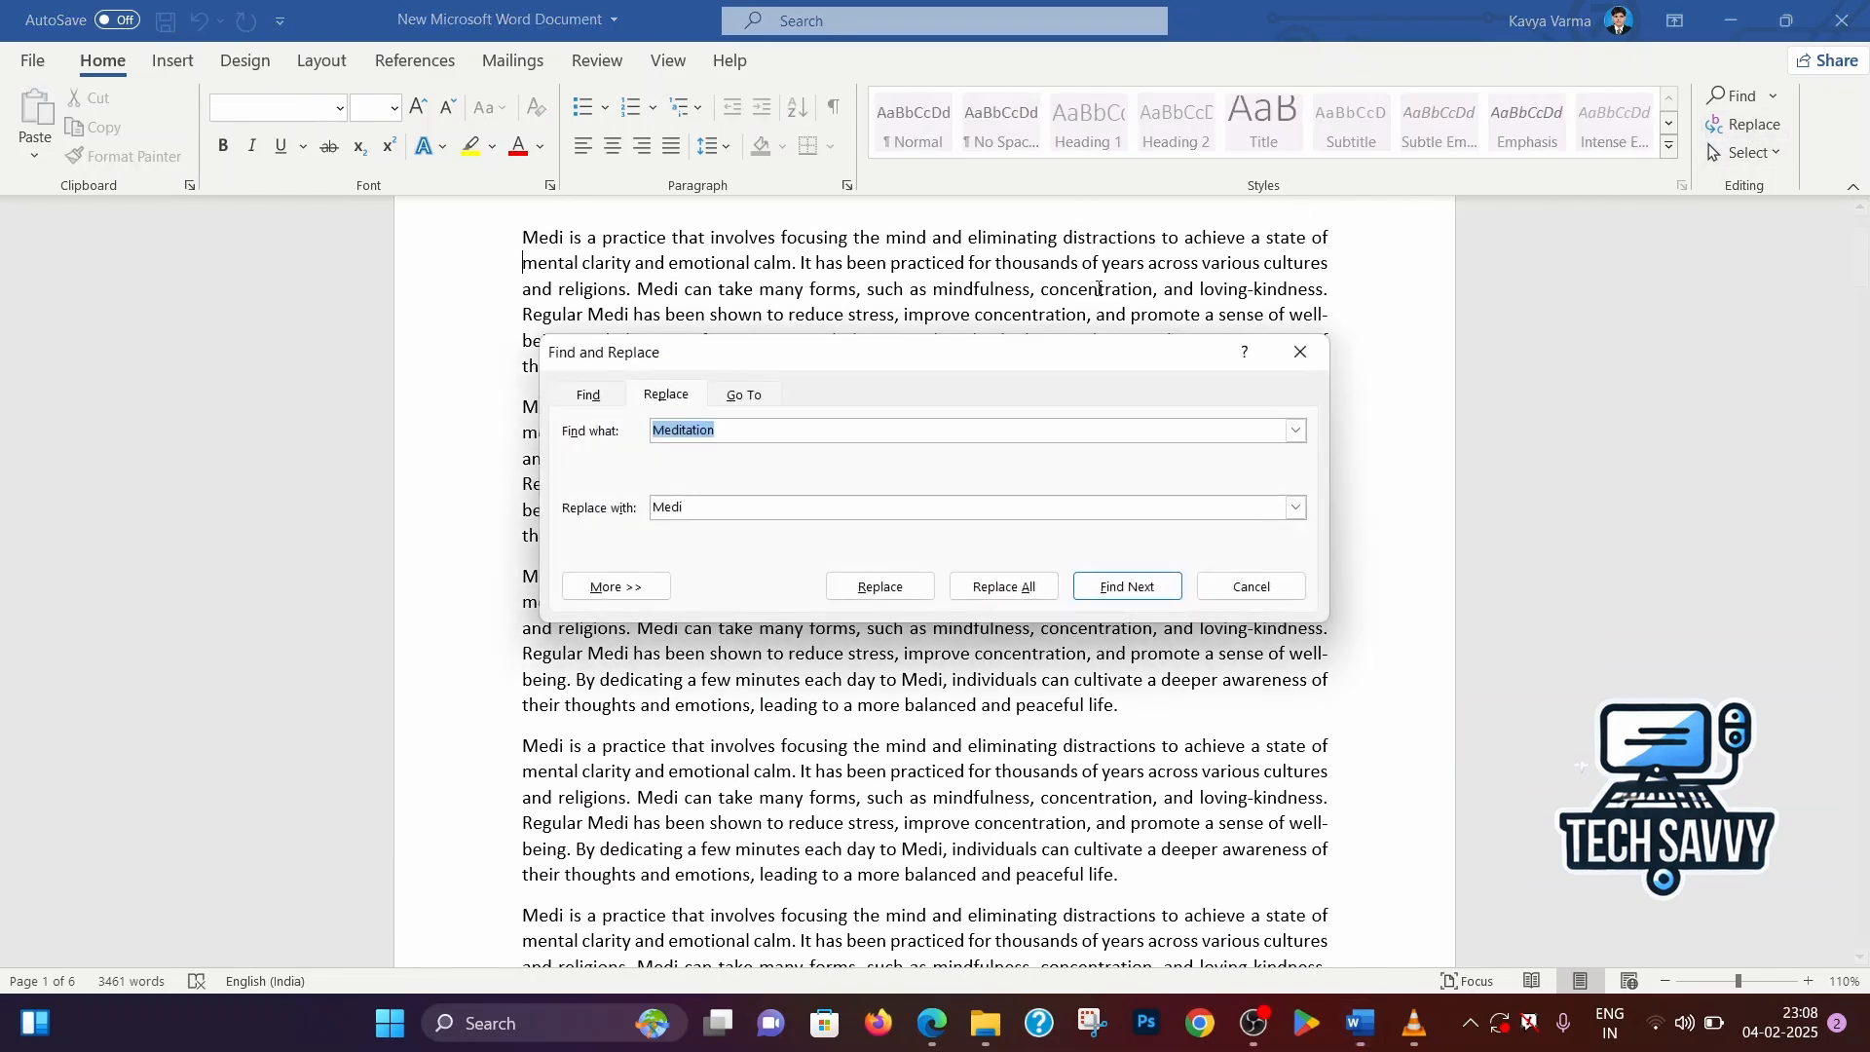
{"action": "left_click", "coordinate": [754, 399]}
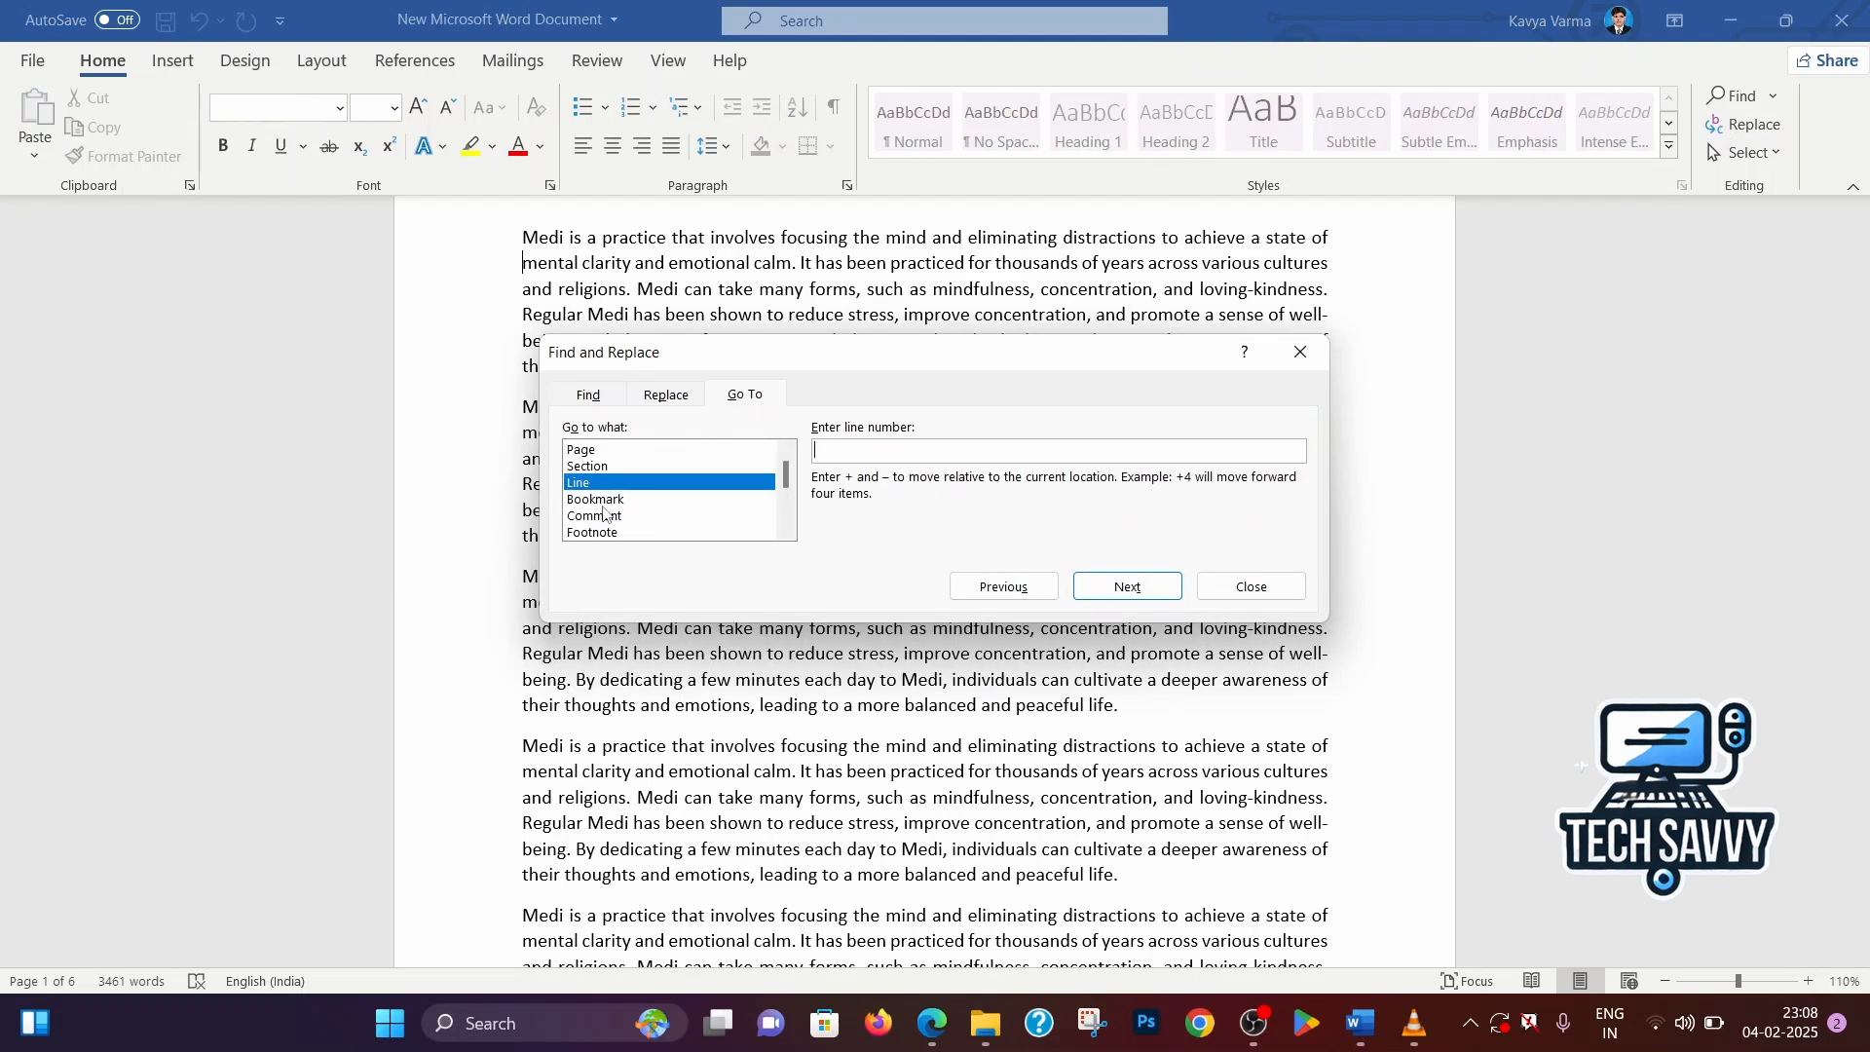
{"action": "left_click", "coordinate": [1300, 353]}
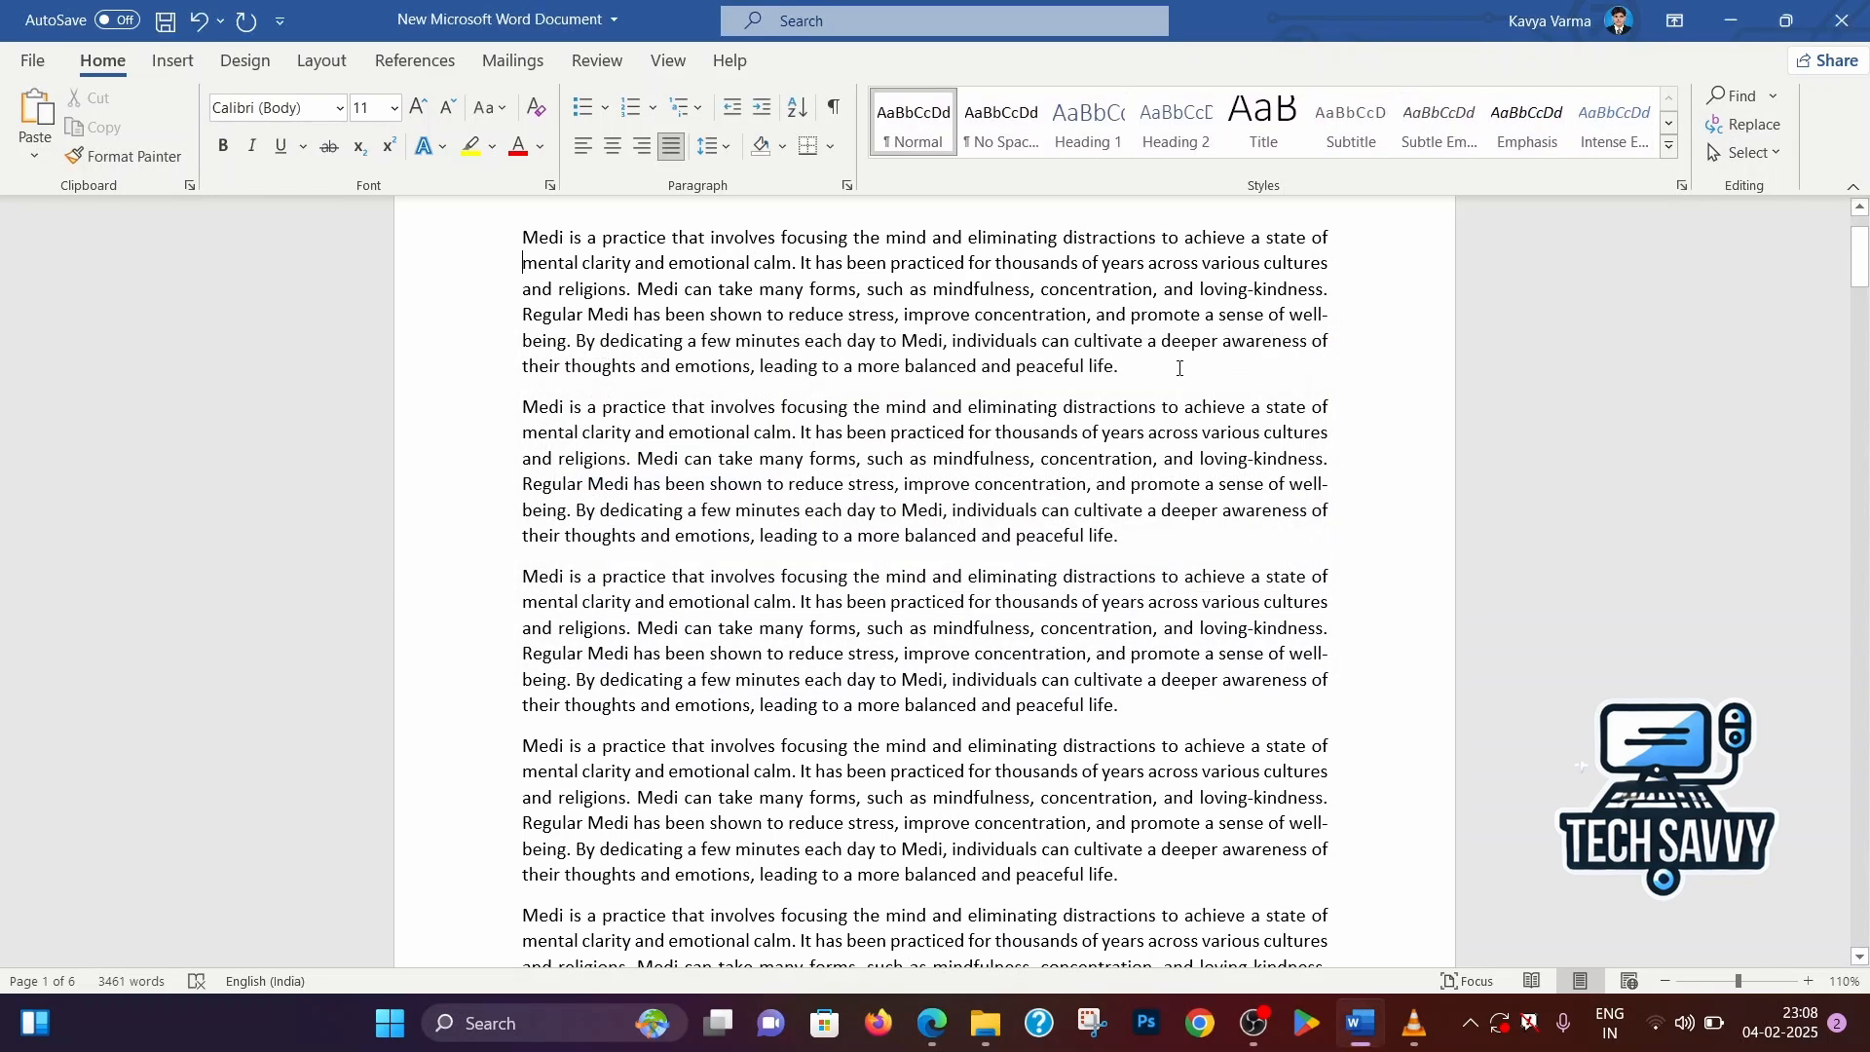
Place the insertion point at the end of the second full paragraph on page 3
{"action": "scroll", "coordinate": [904, 397], "scroll_direction": "down", "scroll_amount": 5}
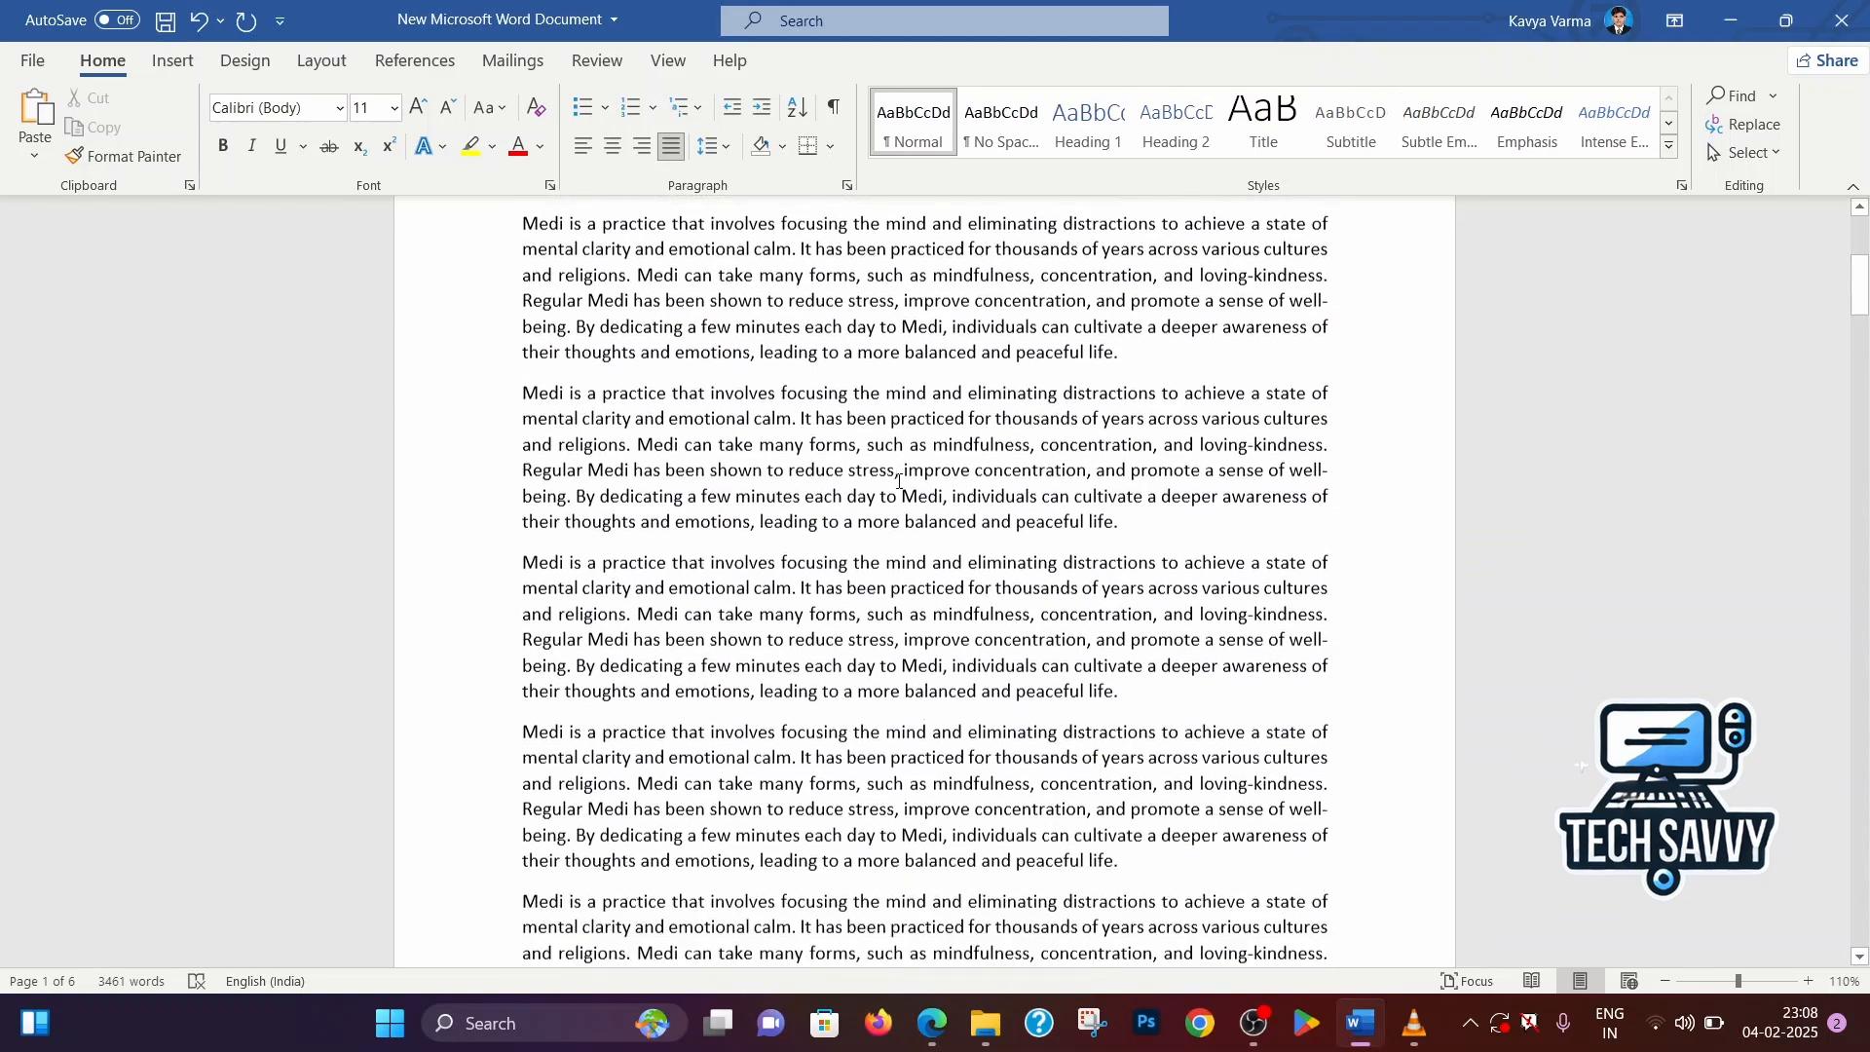
{"action": "scroll", "coordinate": [898, 479], "scroll_direction": "down", "scroll_amount": 5}
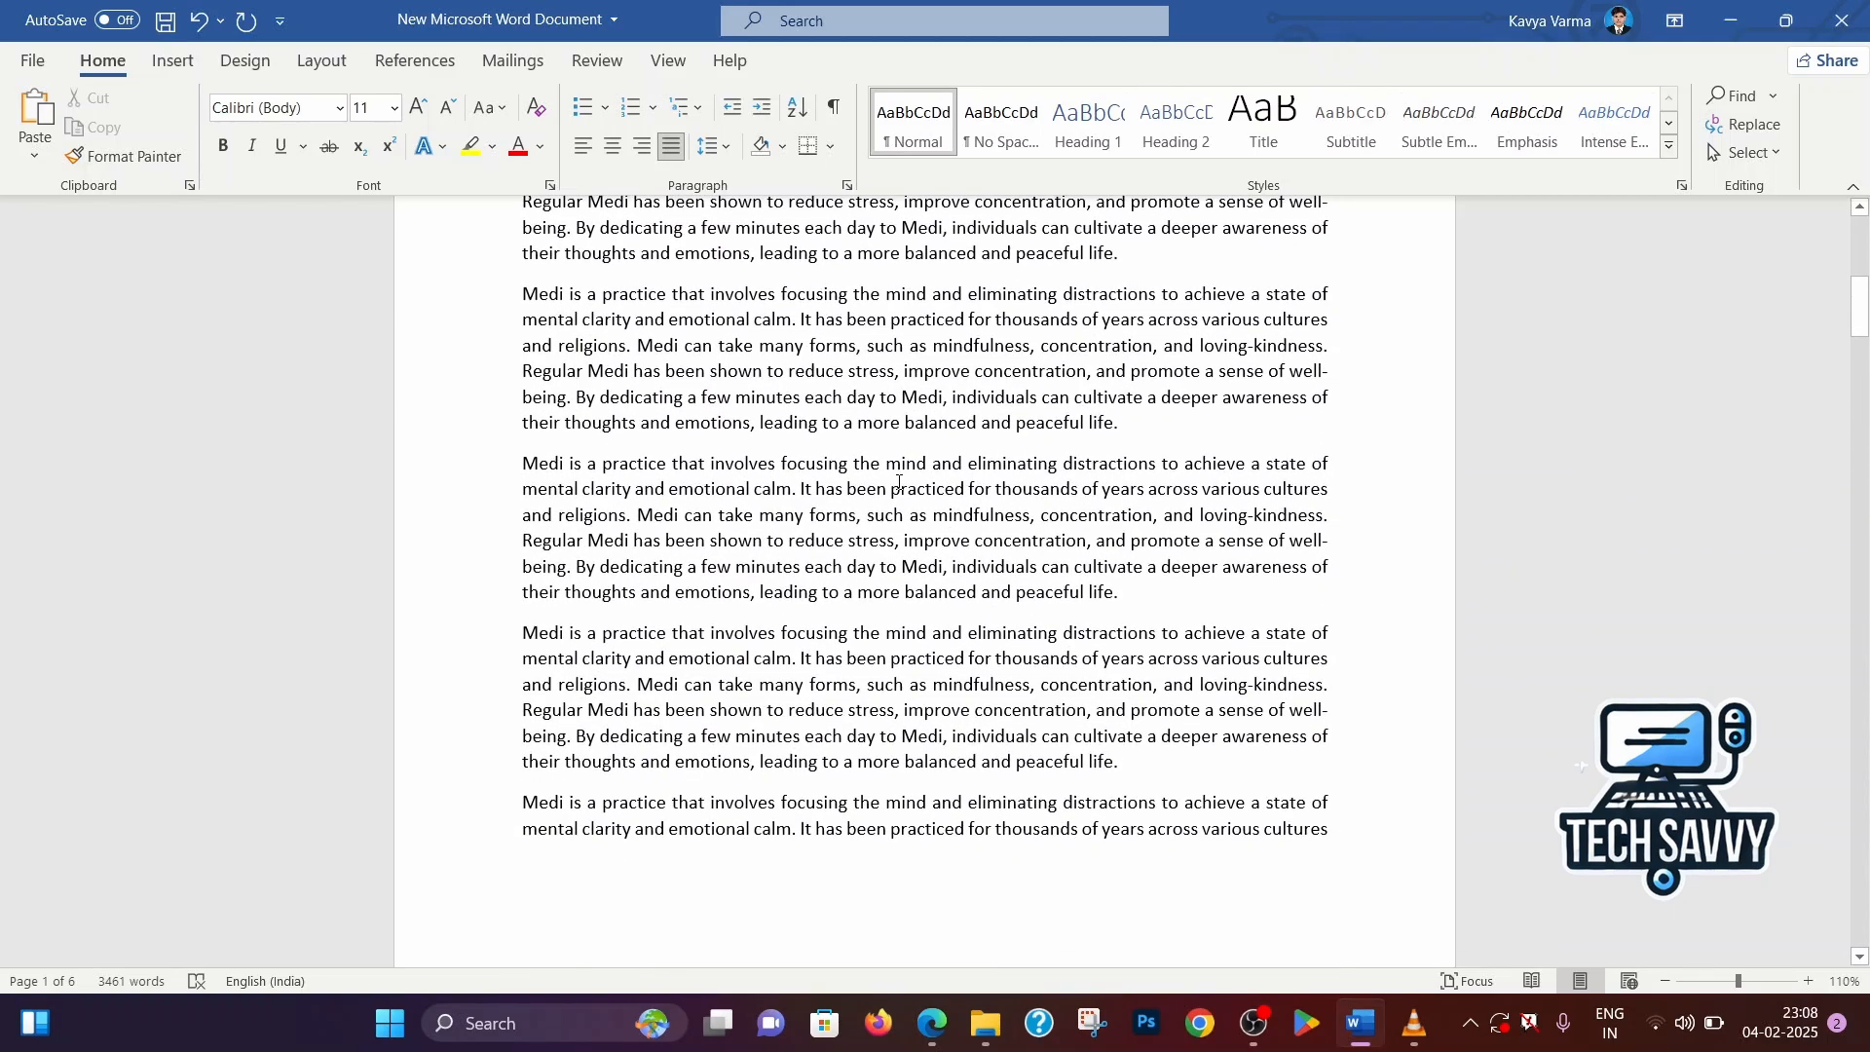
{"action": "scroll", "coordinate": [898, 482], "scroll_direction": "down", "scroll_amount": 5}
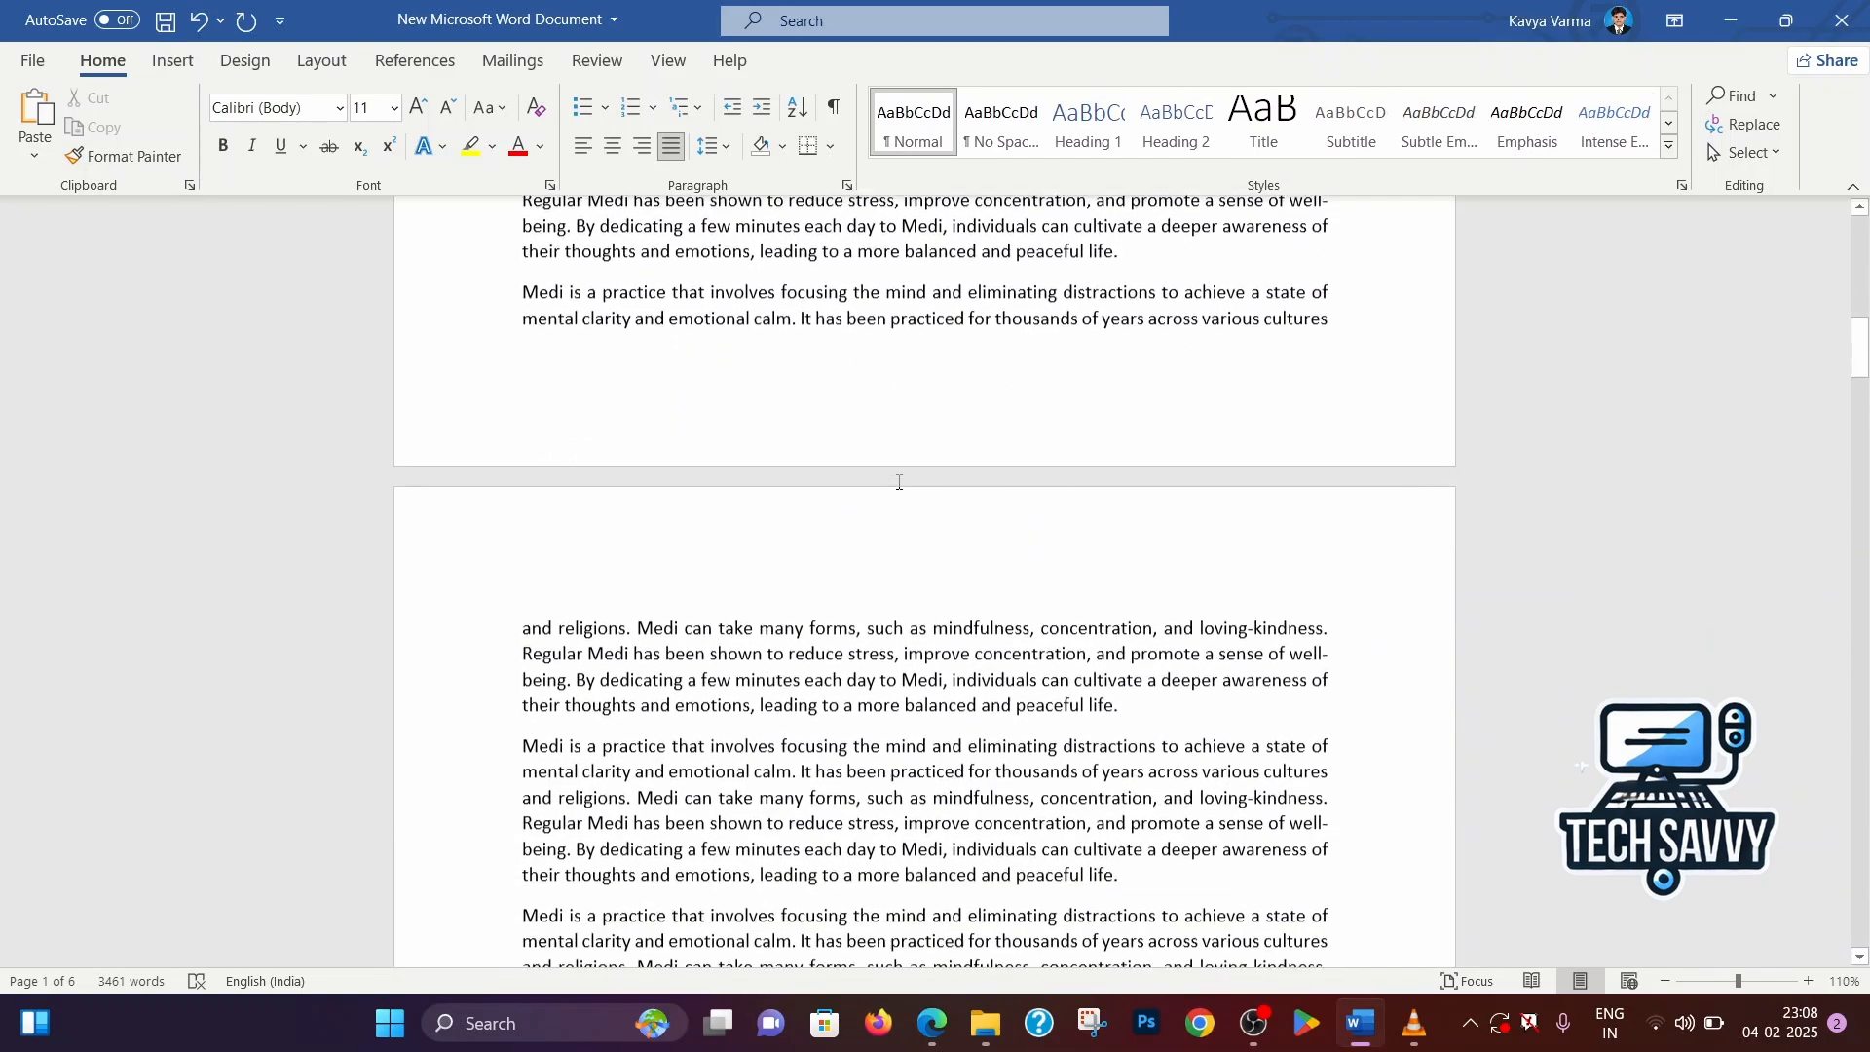
{"action": "scroll", "coordinate": [898, 482], "scroll_direction": "down", "scroll_amount": 3}
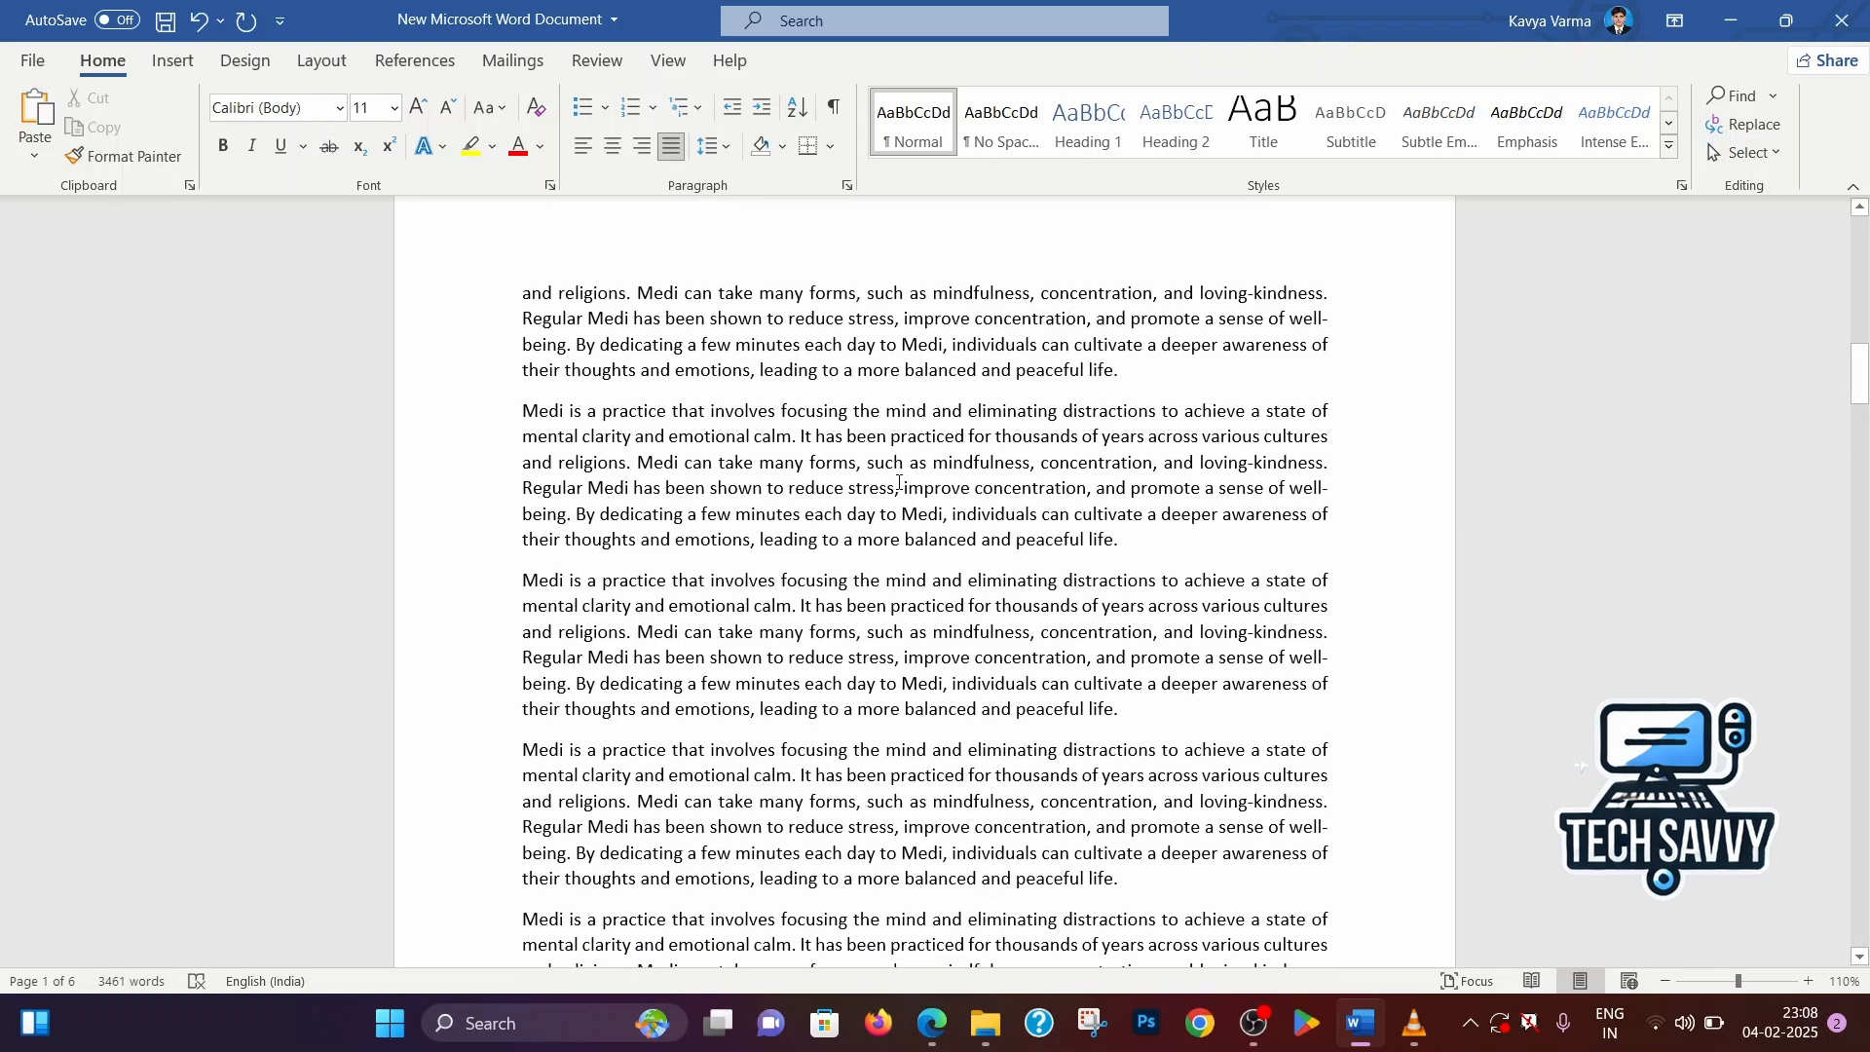
{"action": "scroll", "coordinate": [898, 482], "scroll_direction": "down", "scroll_amount": 3}
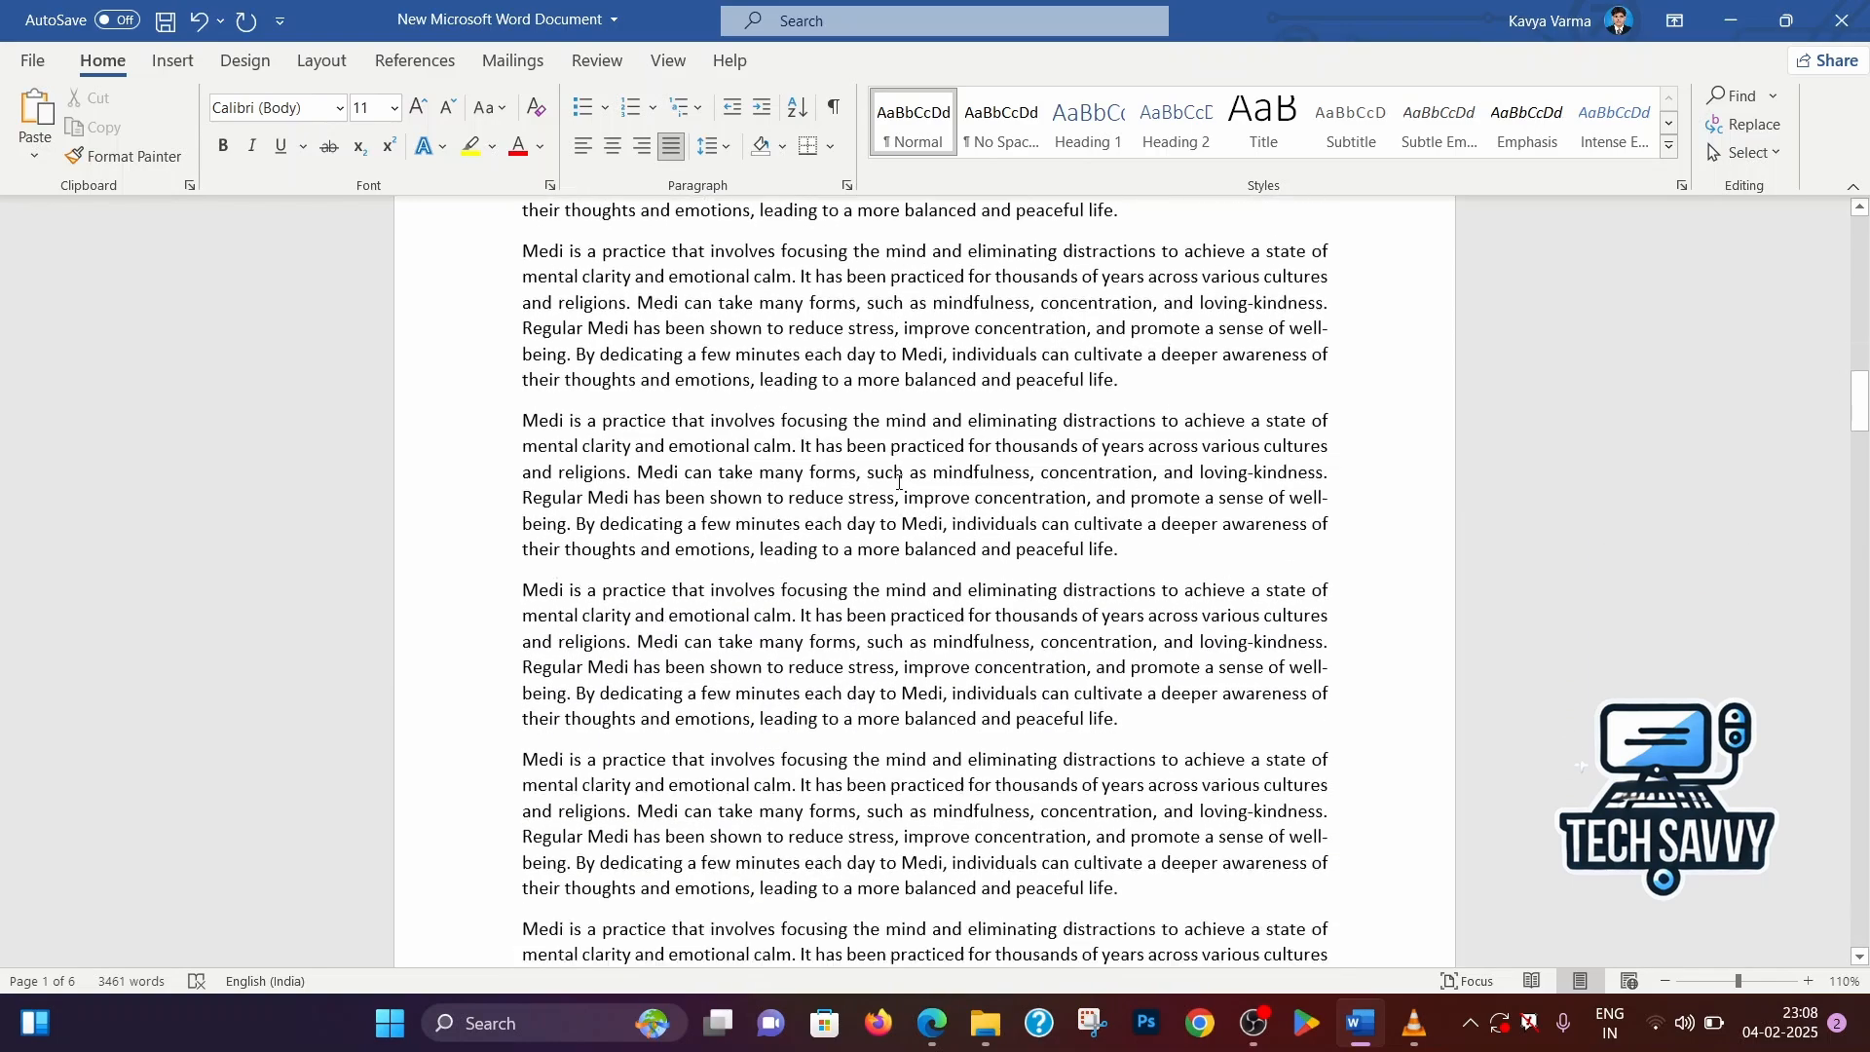
{"action": "scroll", "coordinate": [899, 482], "scroll_direction": "down", "scroll_amount": 3}
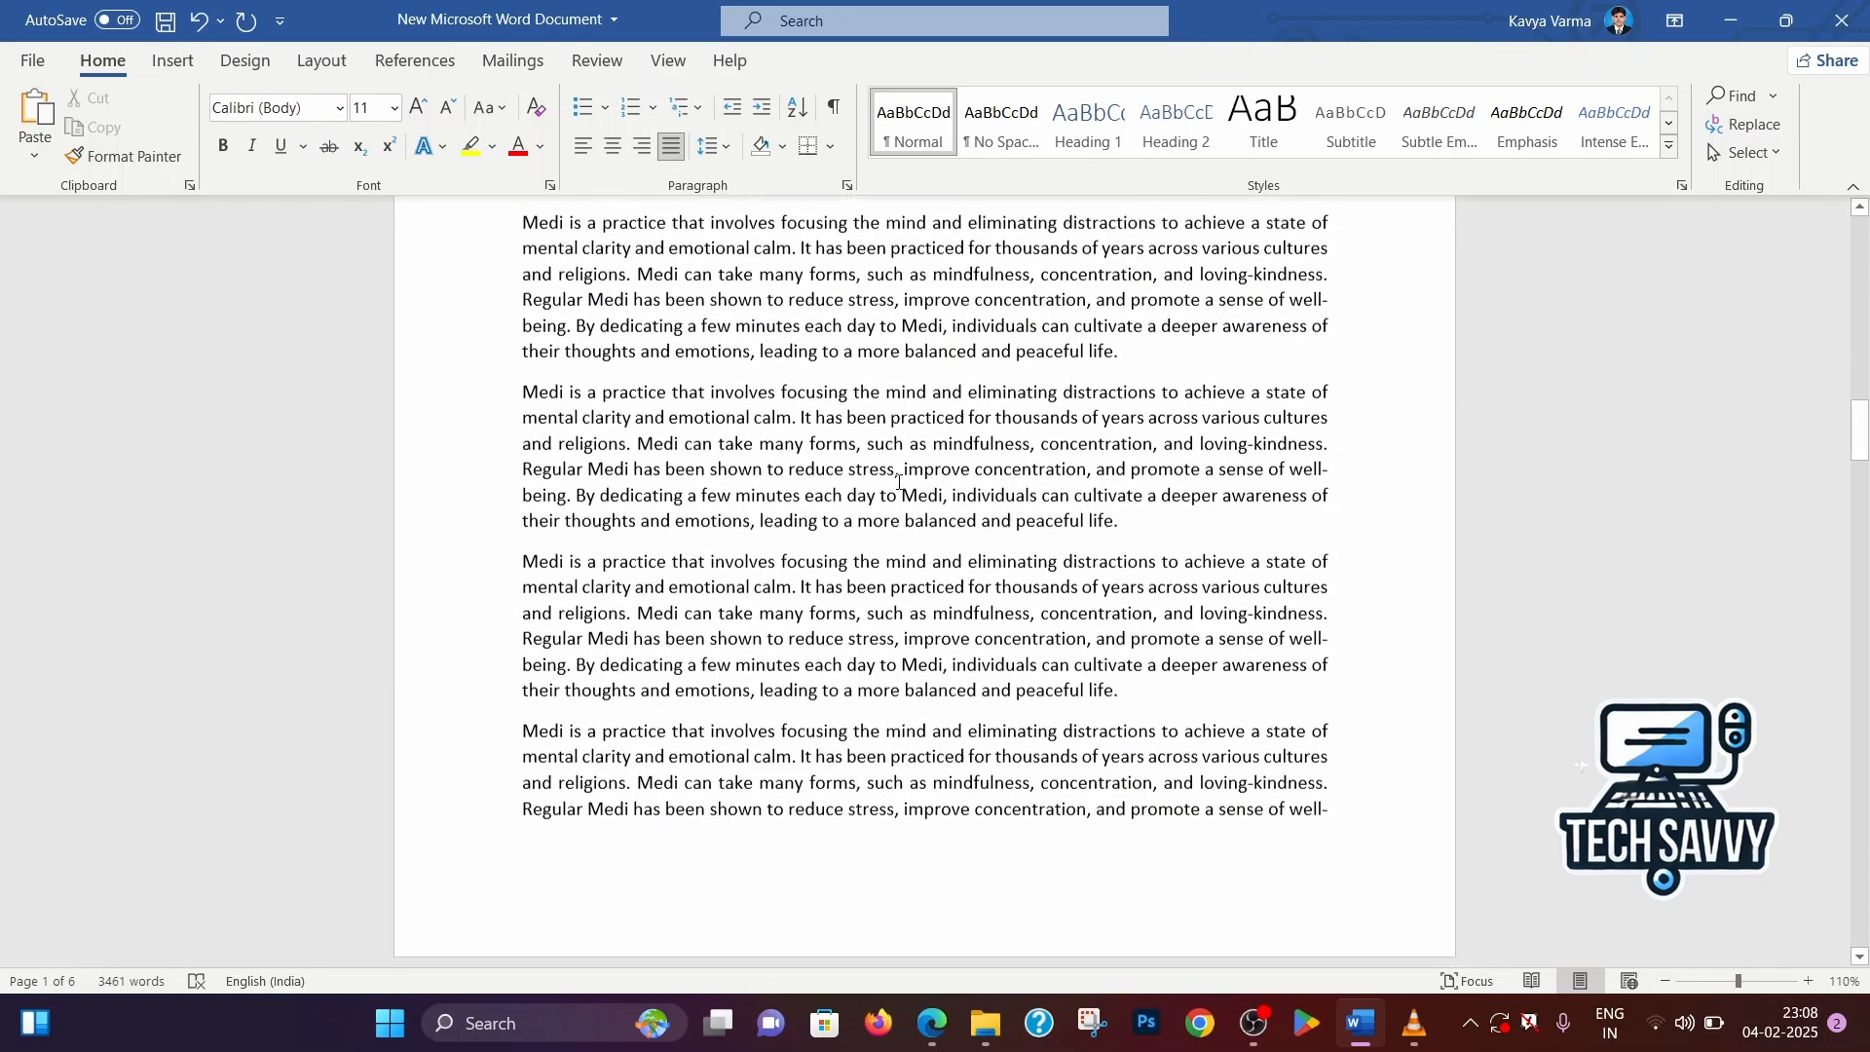
{"action": "scroll", "coordinate": [899, 482], "scroll_direction": "down", "scroll_amount": 5}
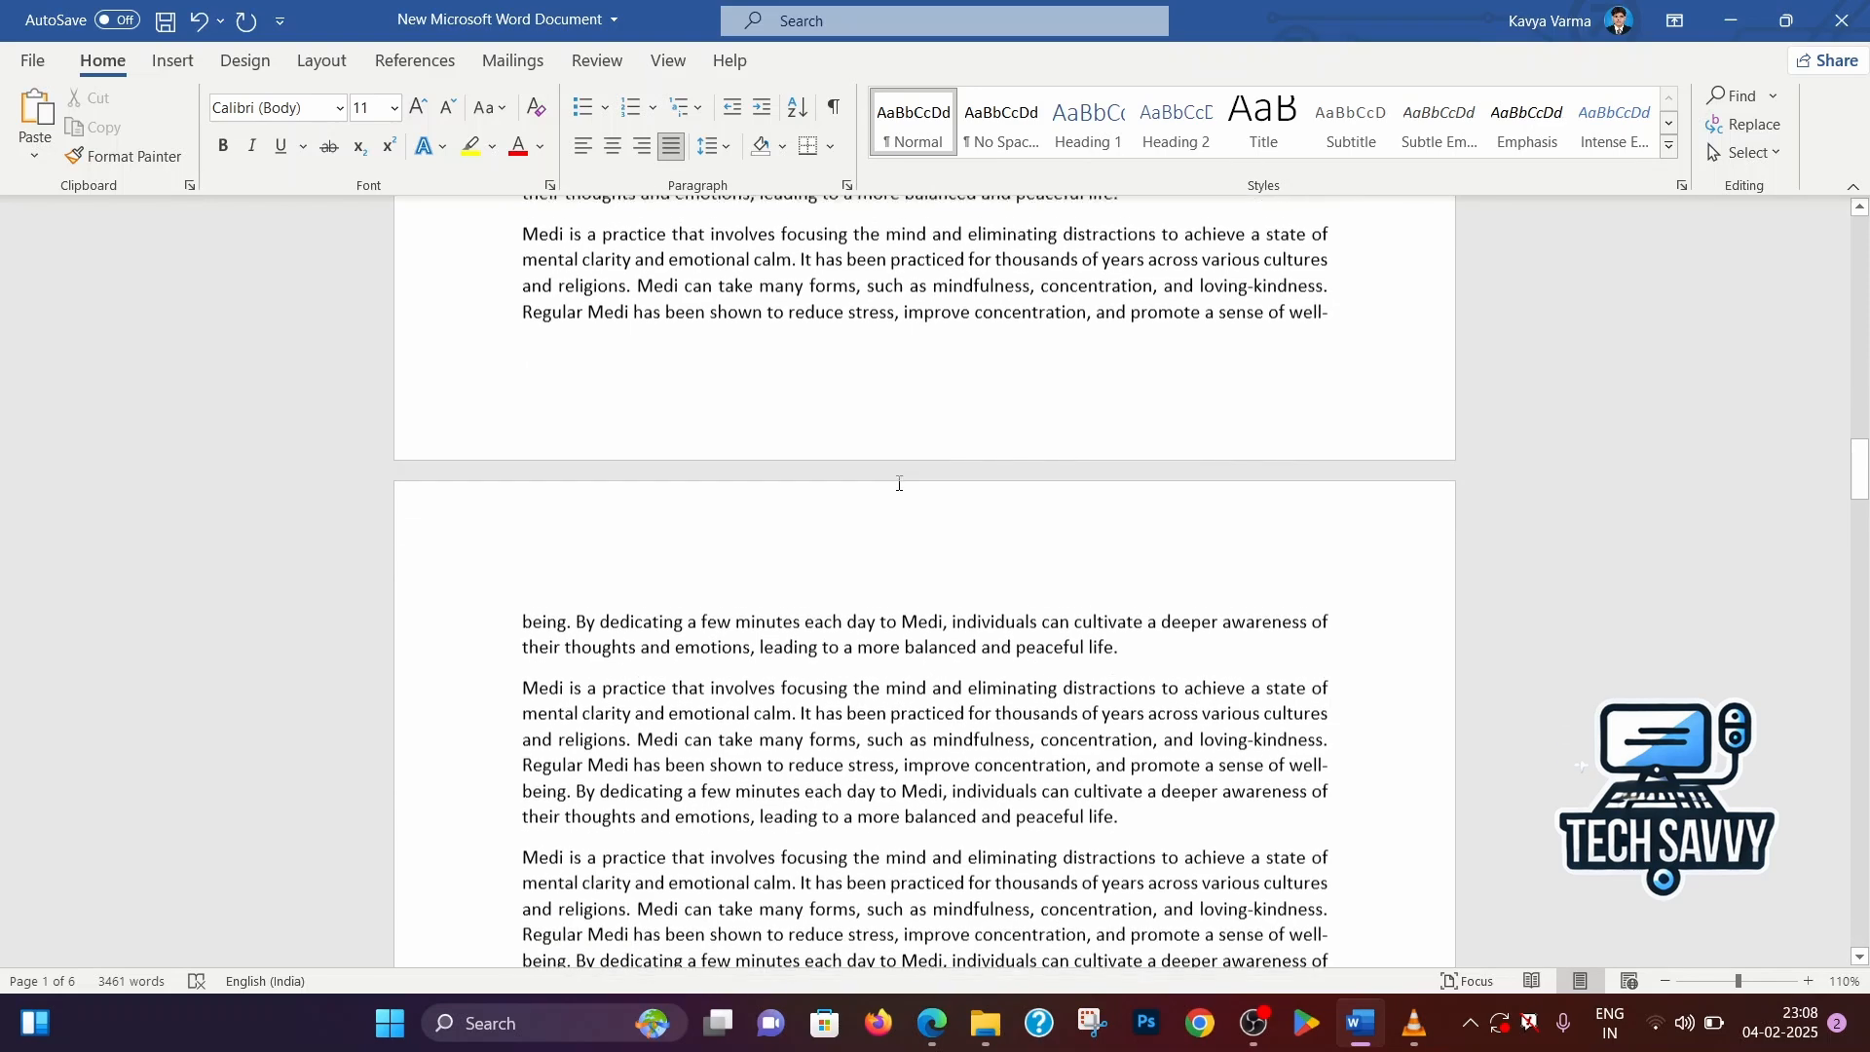
{"action": "scroll", "coordinate": [875, 500], "scroll_direction": "down", "scroll_amount": 2}
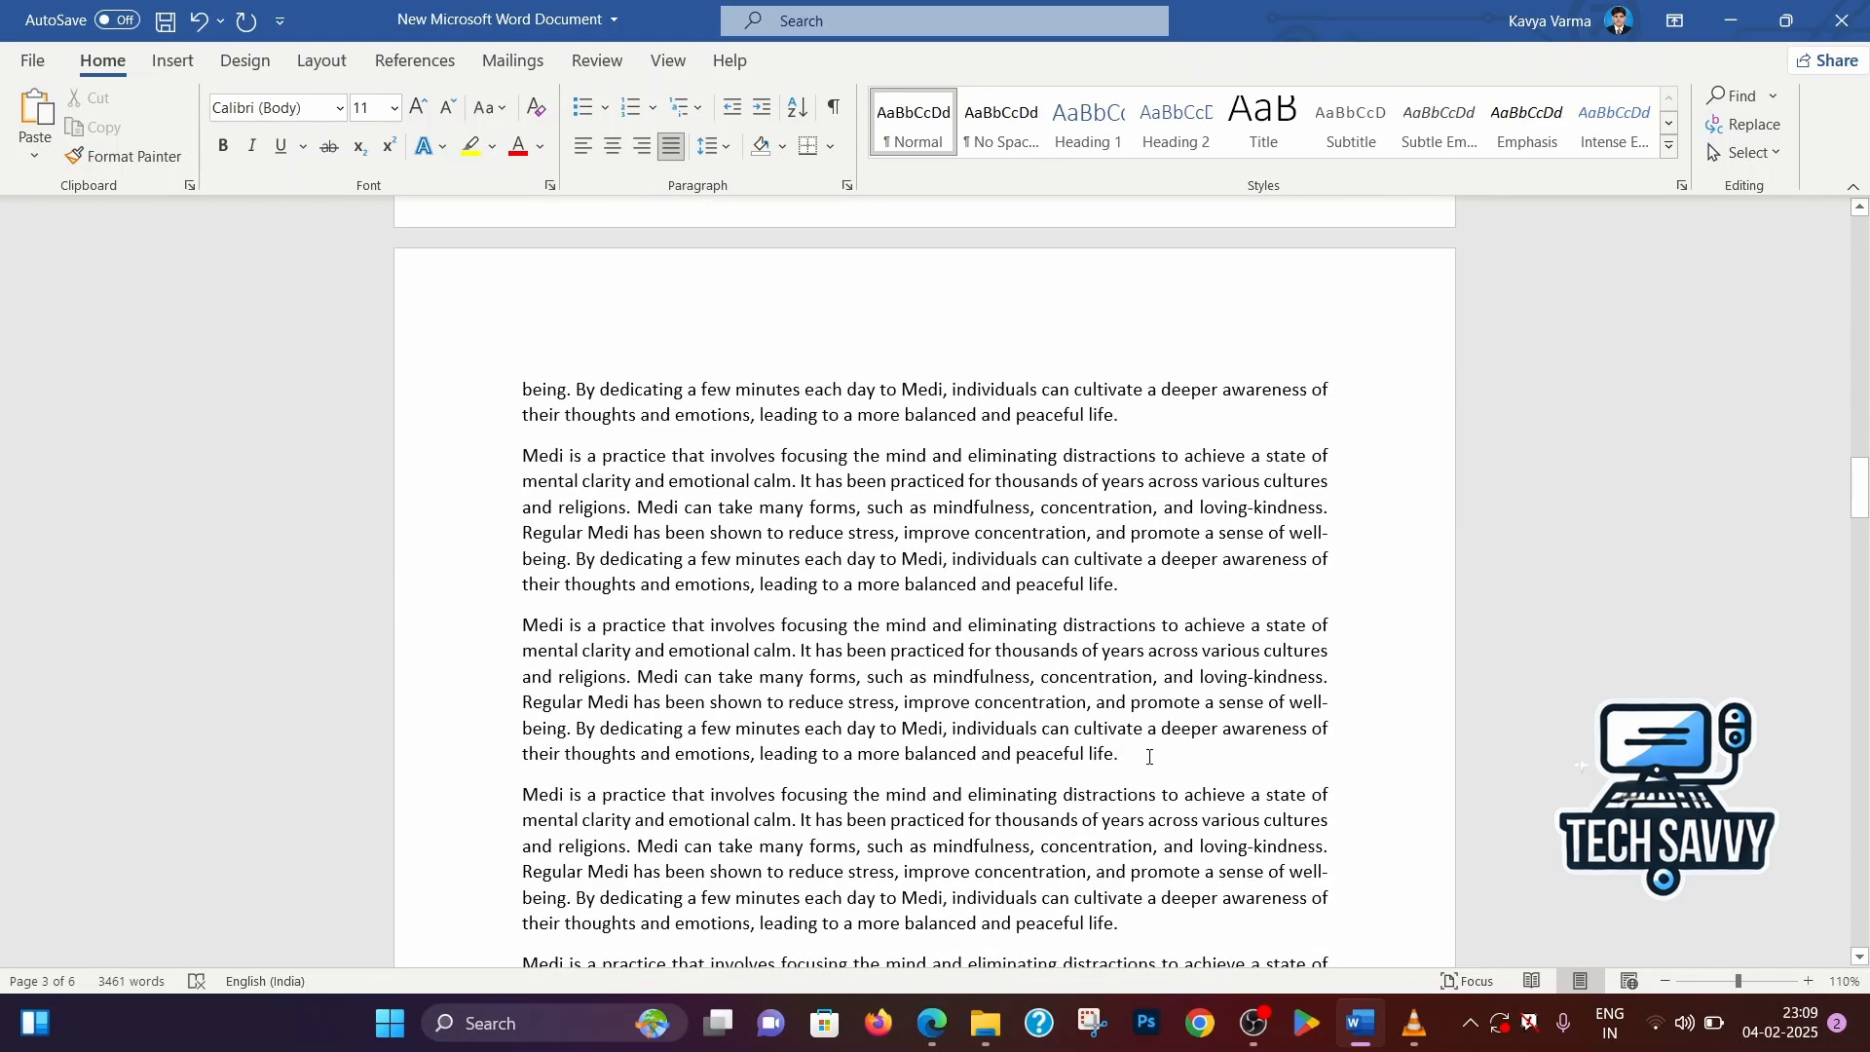
{"action": "left_click", "coordinate": [1085, 754]}
Insert a bookmark named KV at the insertion point
{"action": "left_click", "coordinate": [172, 60]}
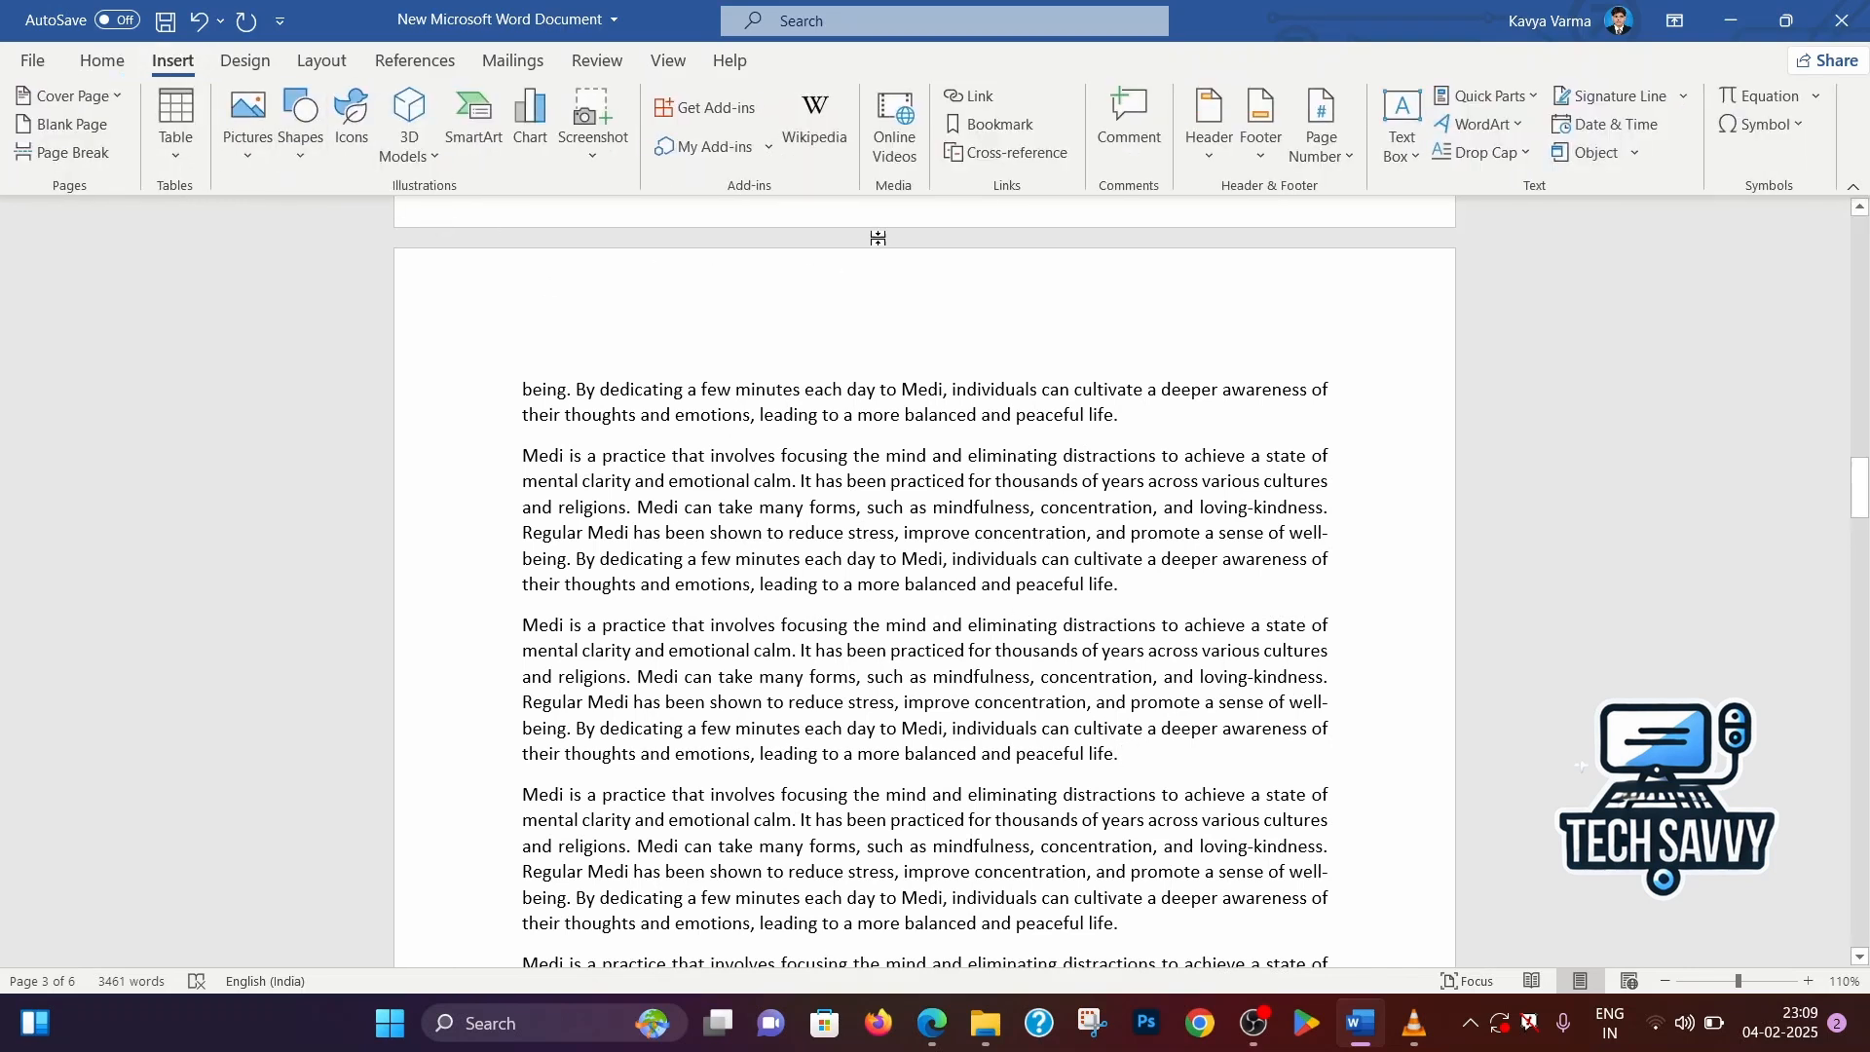
{"action": "left_click", "coordinate": [1012, 125]}
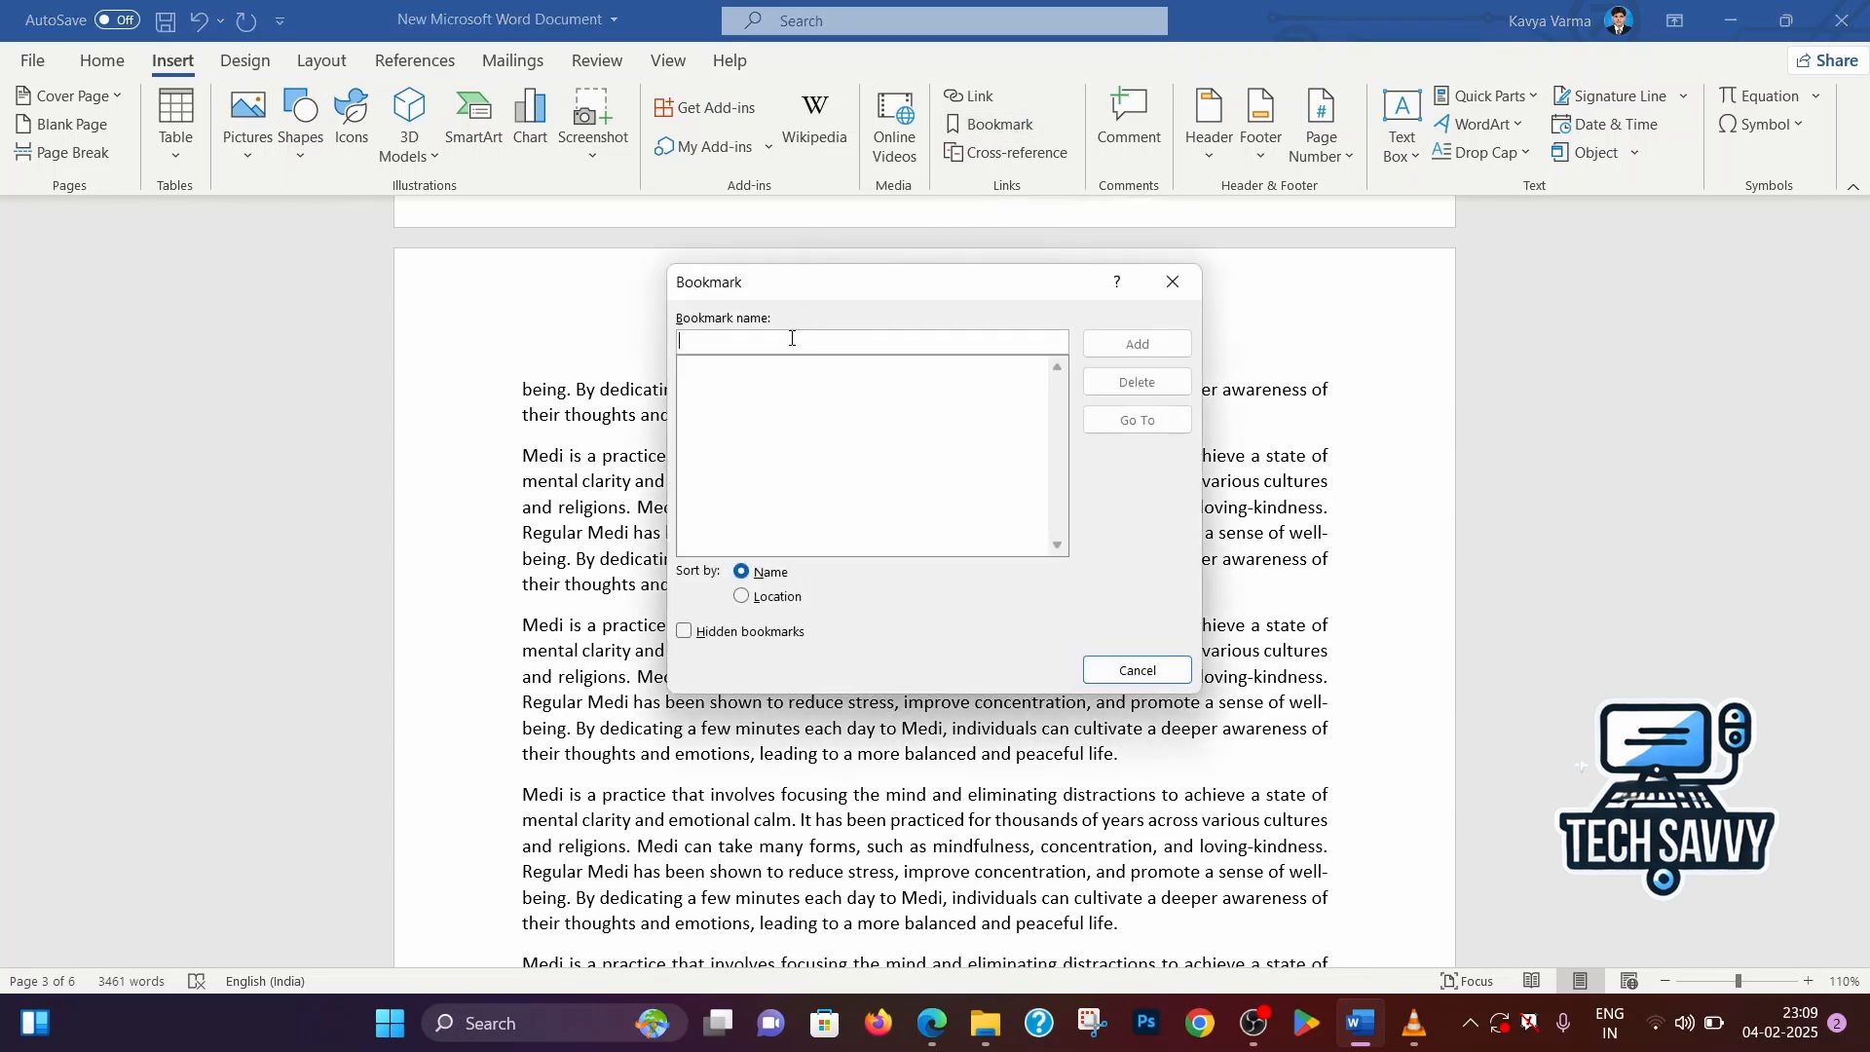
{"action": "type", "text": "T"}
{"action": "key", "text": "BackSpace"}
{"action": "type", "text": "KV"}
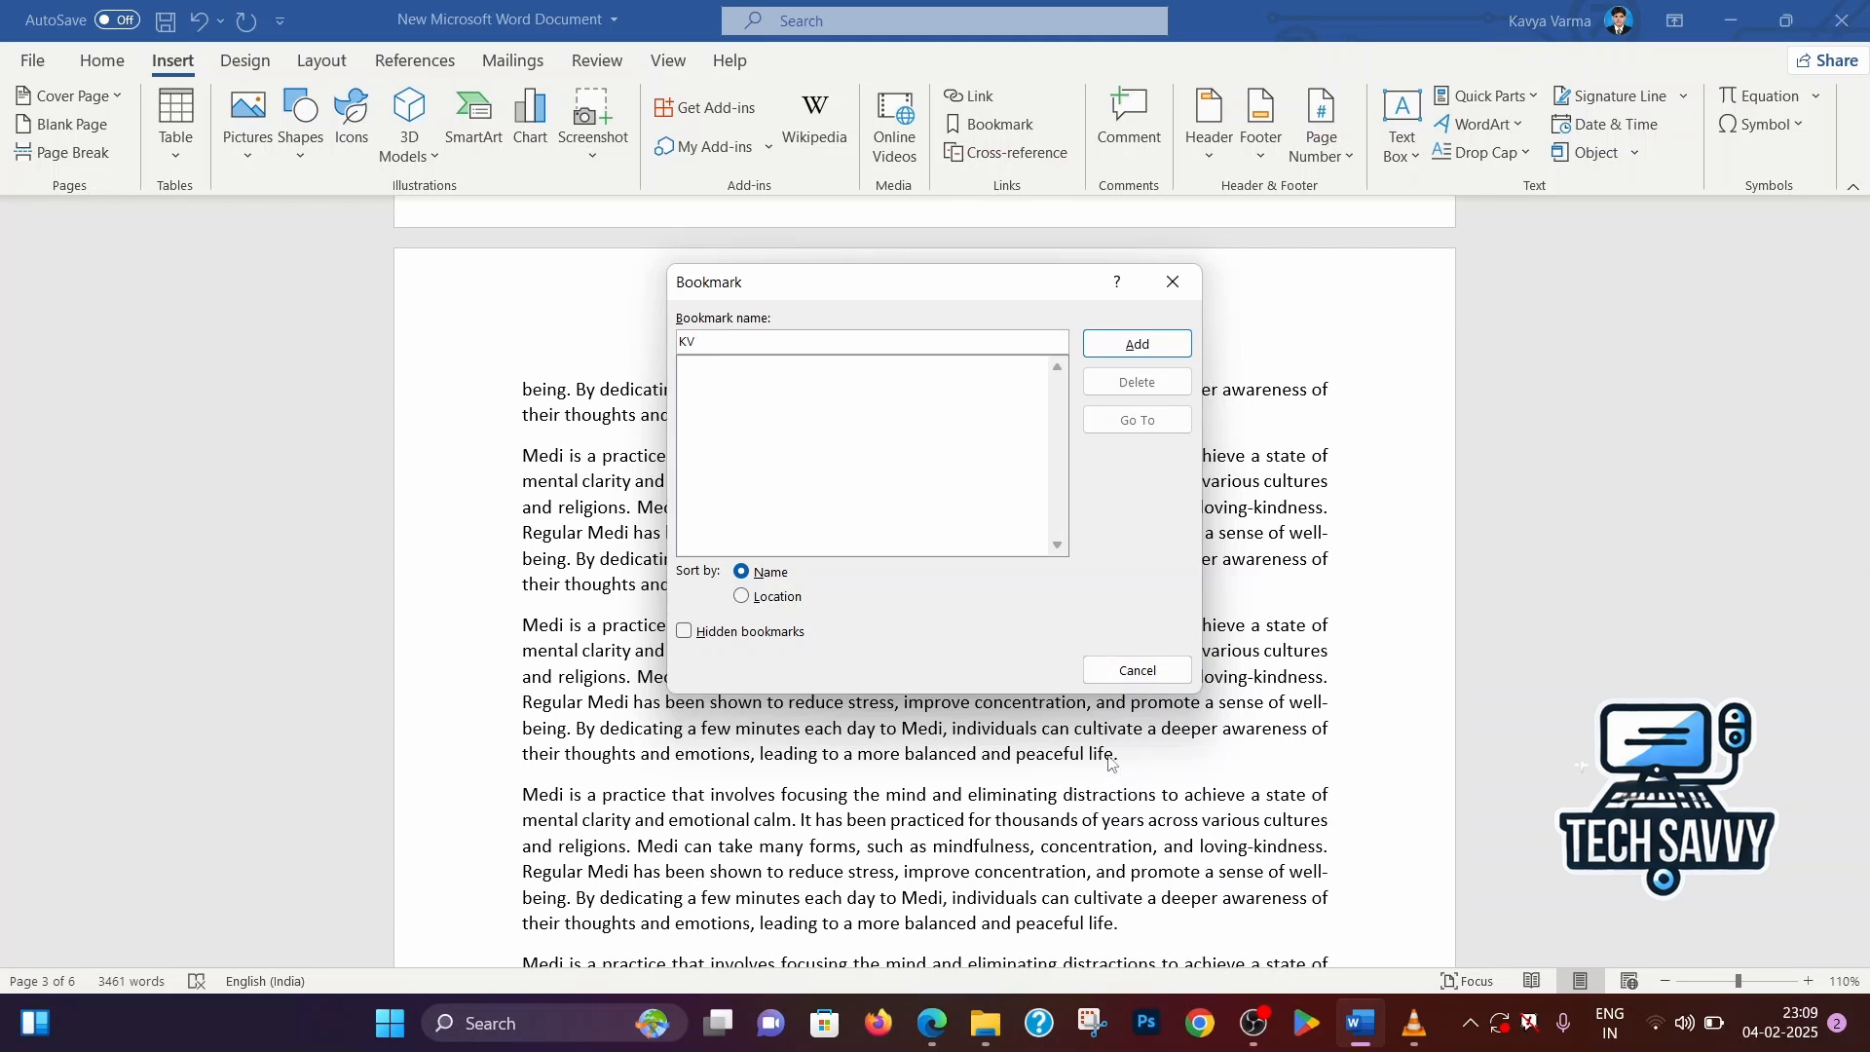
{"action": "left_click", "coordinate": [1155, 346]}
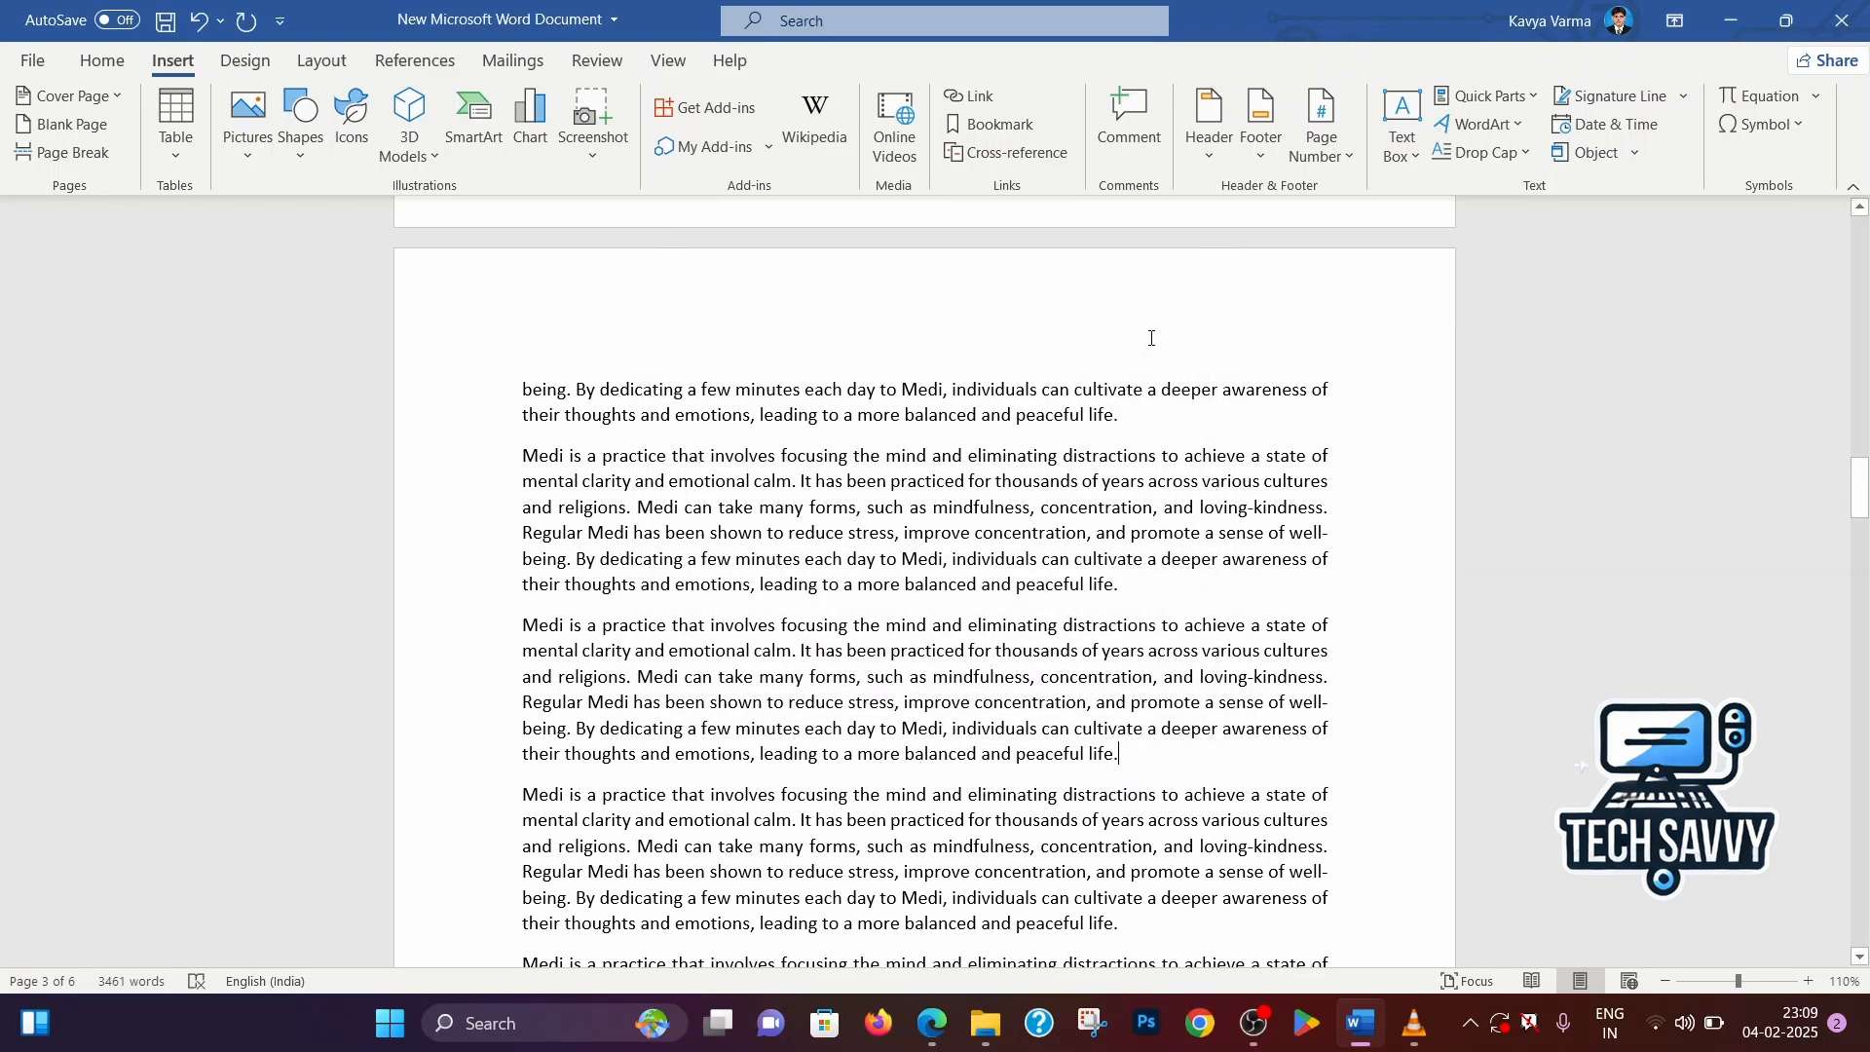
Return to the beginning of the document and place the insertion point in the first line of page 1
{"action": "left_click_drag", "start_coordinate": [1132, 753], "coordinate": [1033, 755]}
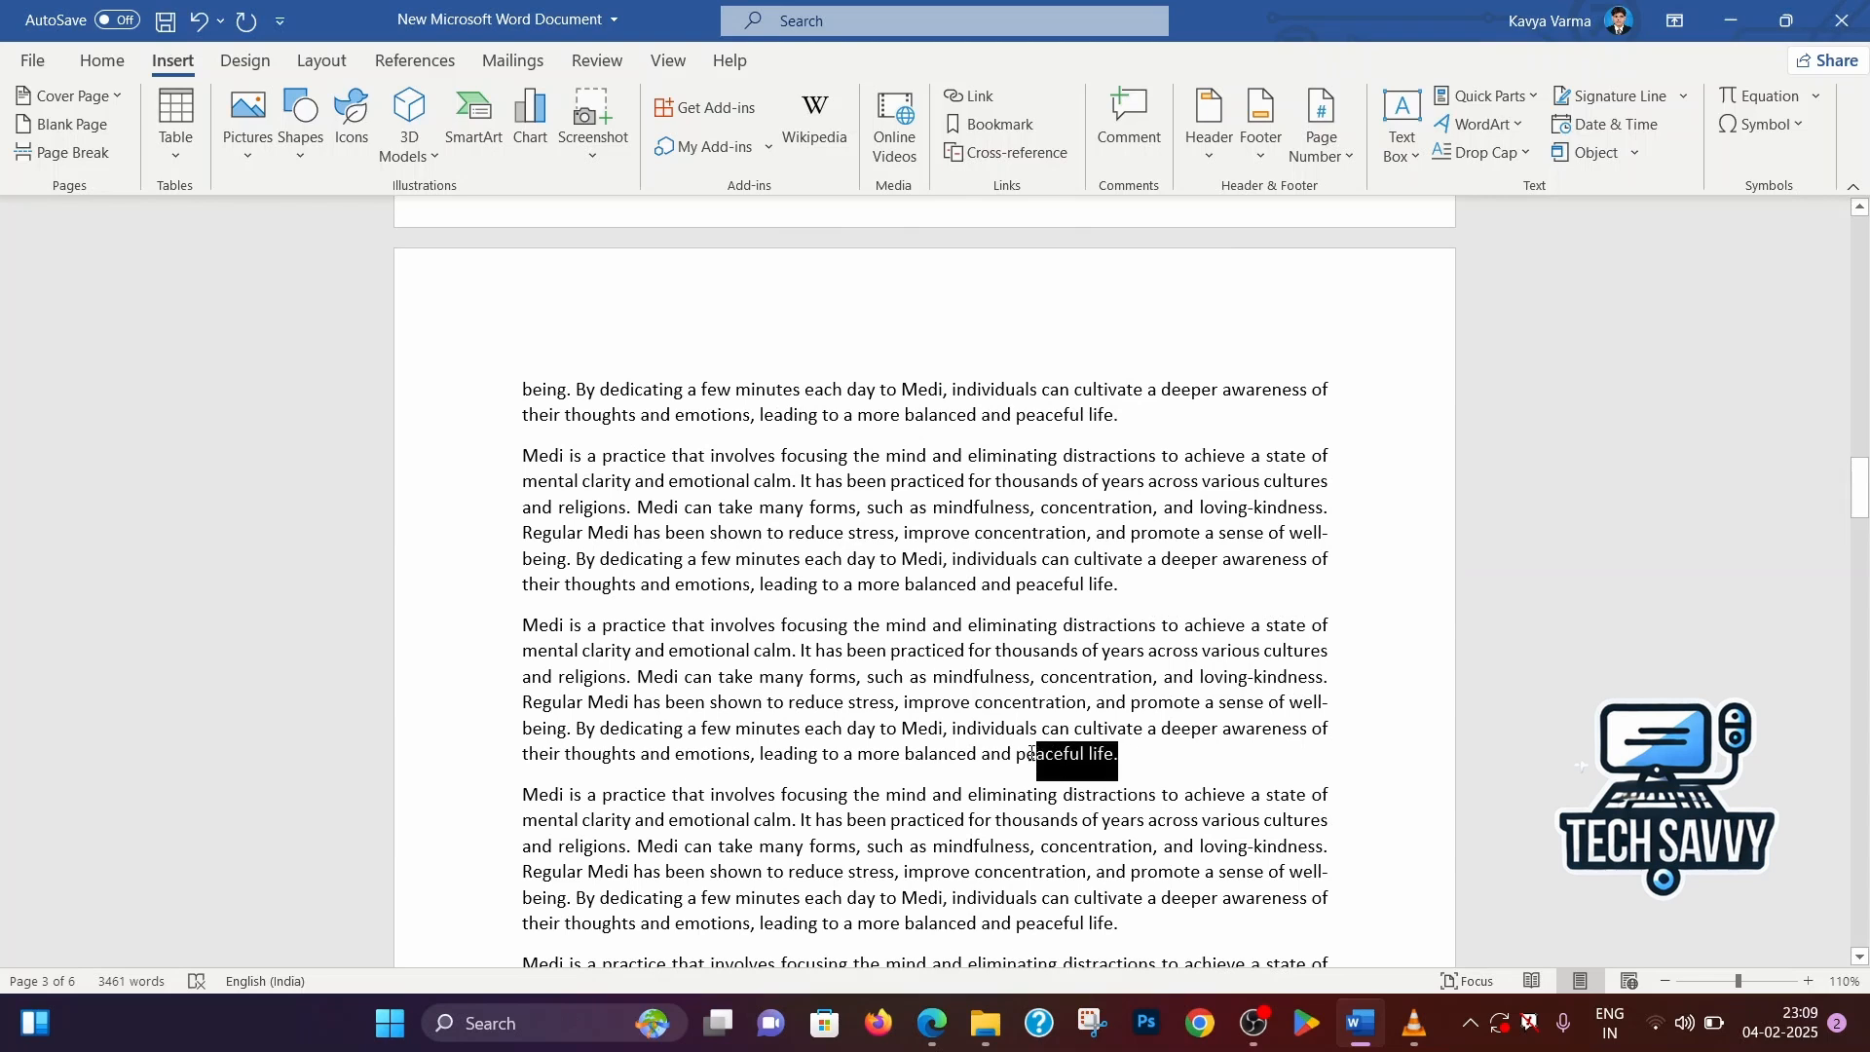
{"action": "left_click", "coordinate": [1120, 731]}
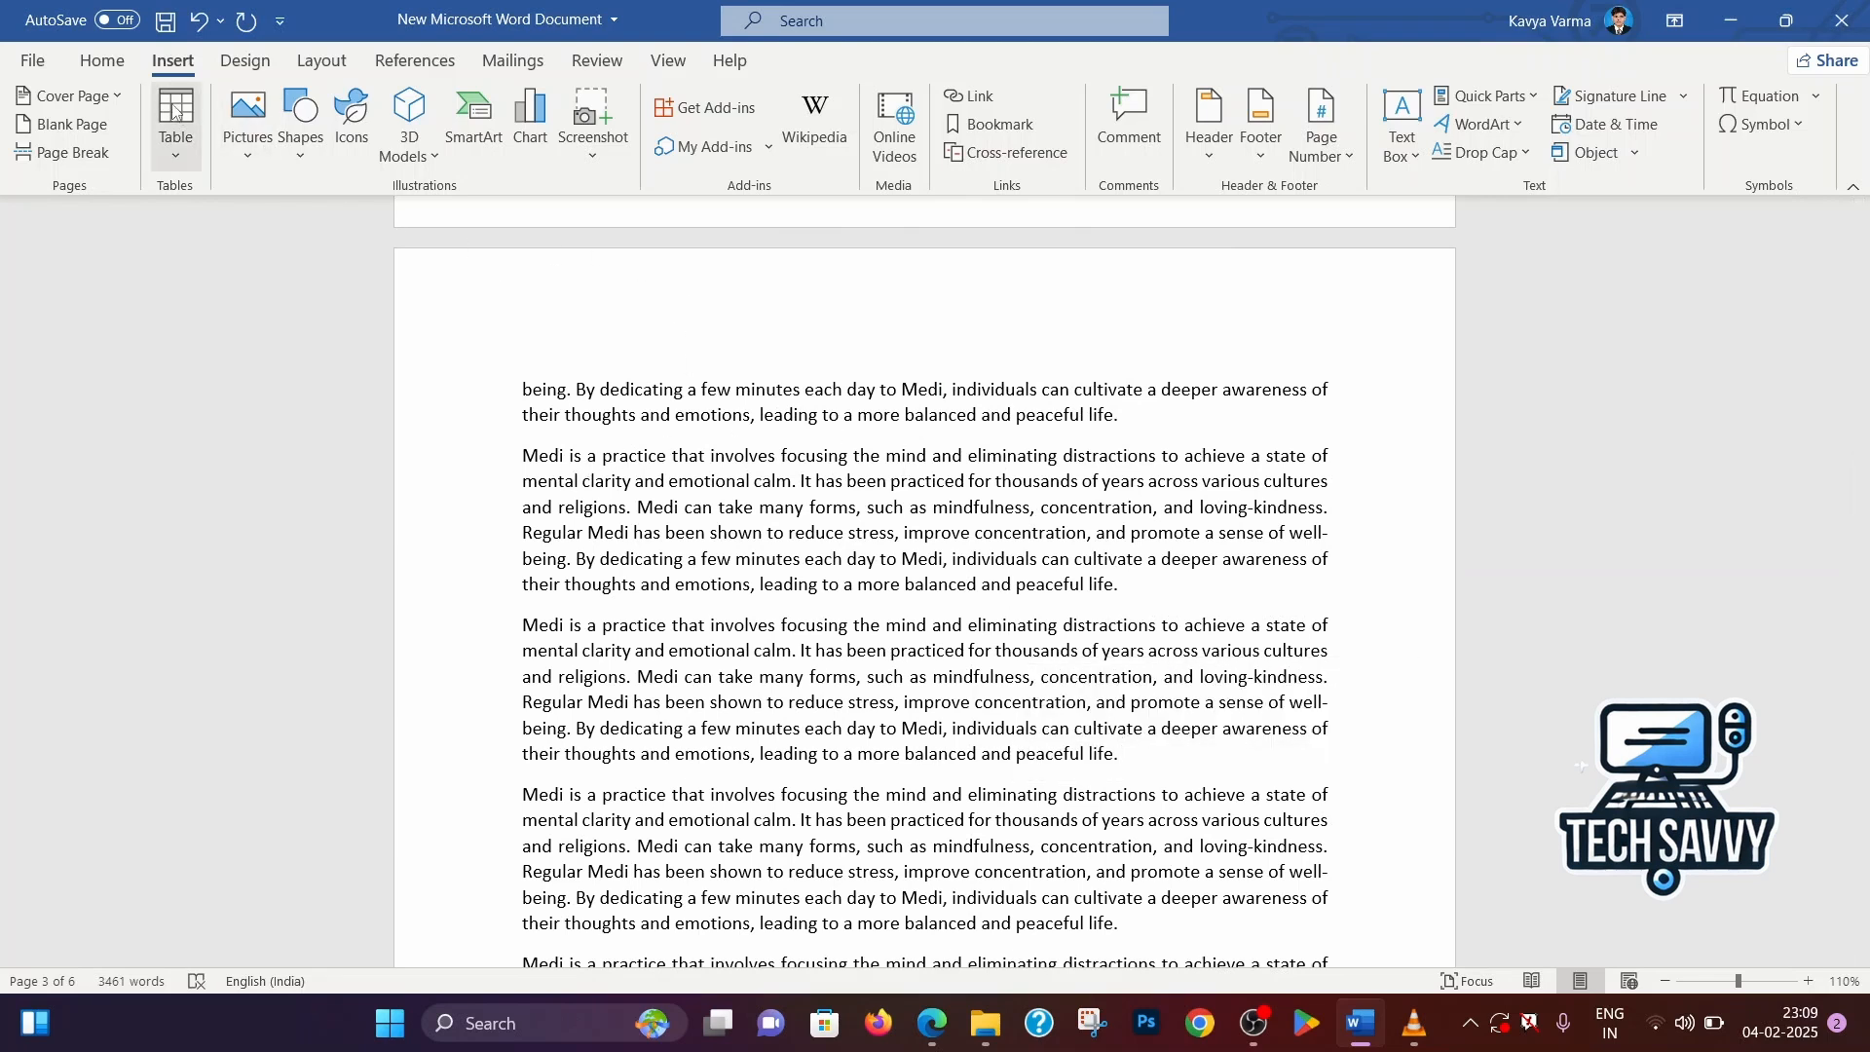
{"action": "left_click", "coordinate": [102, 61]}
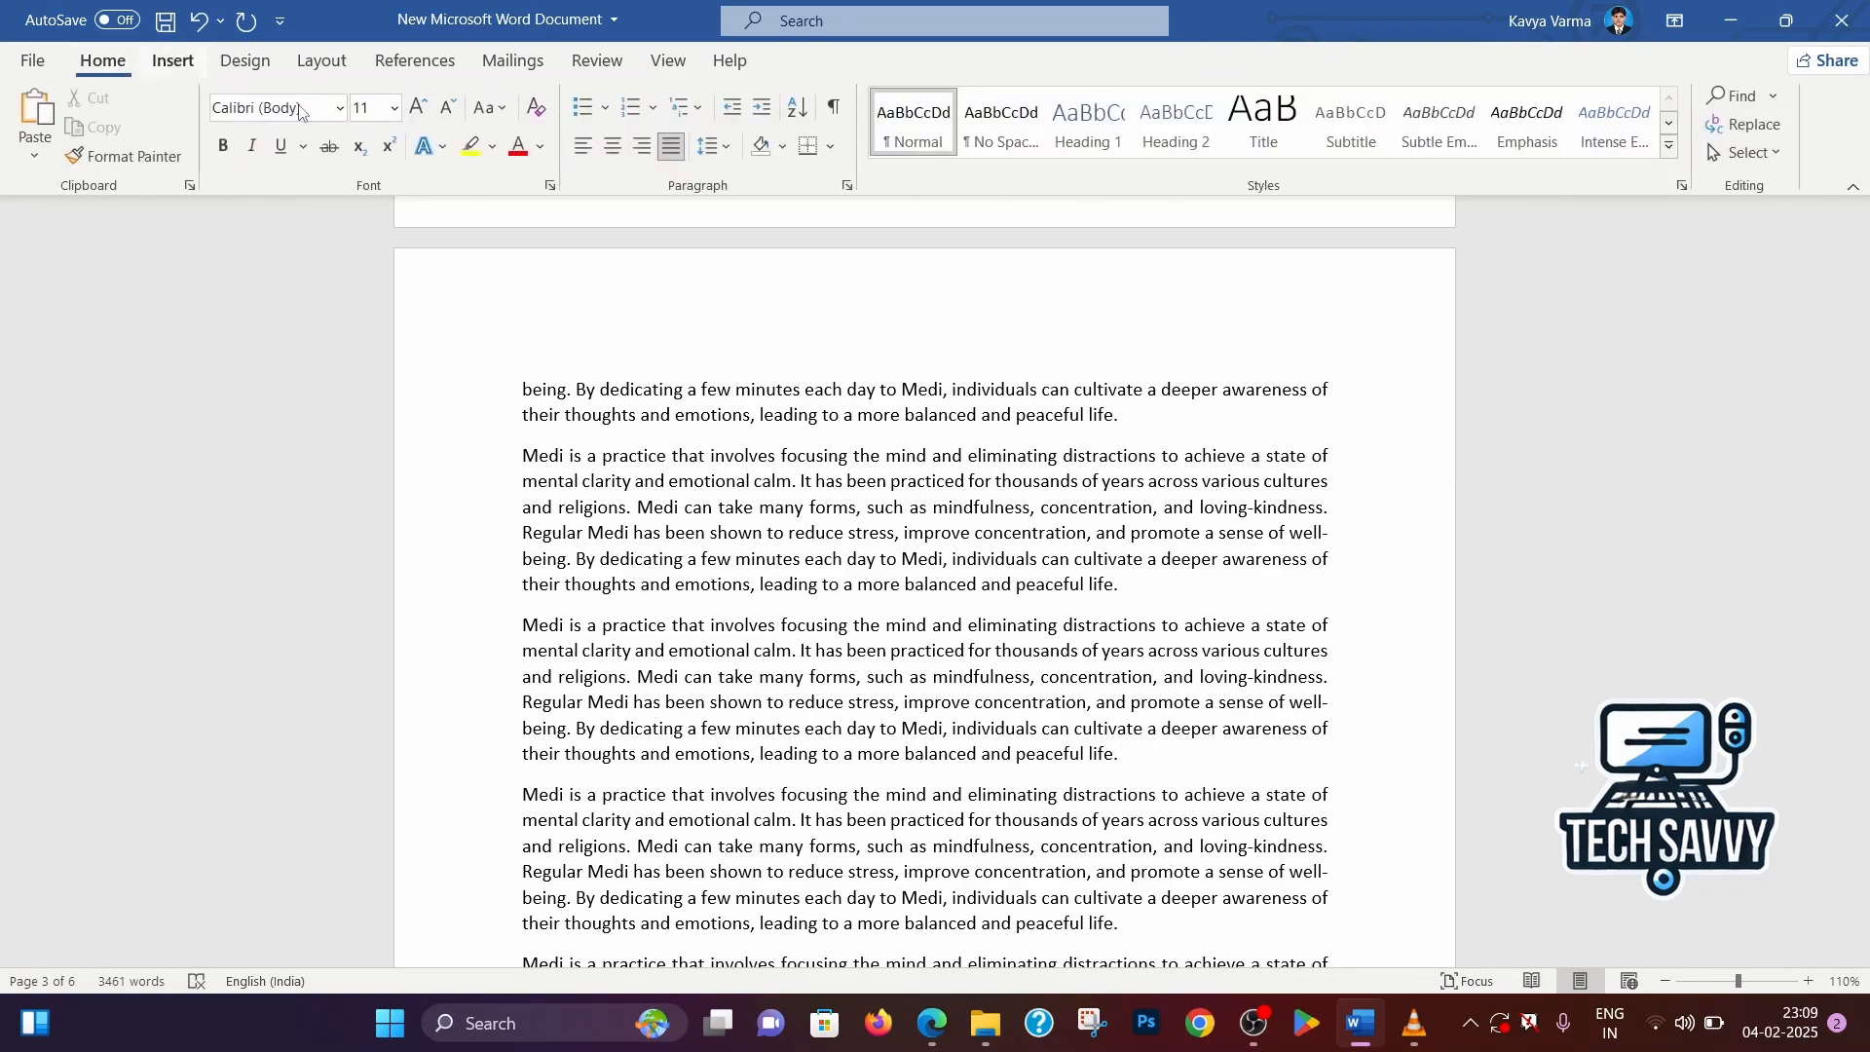
{"action": "left_click", "coordinate": [705, 322]}
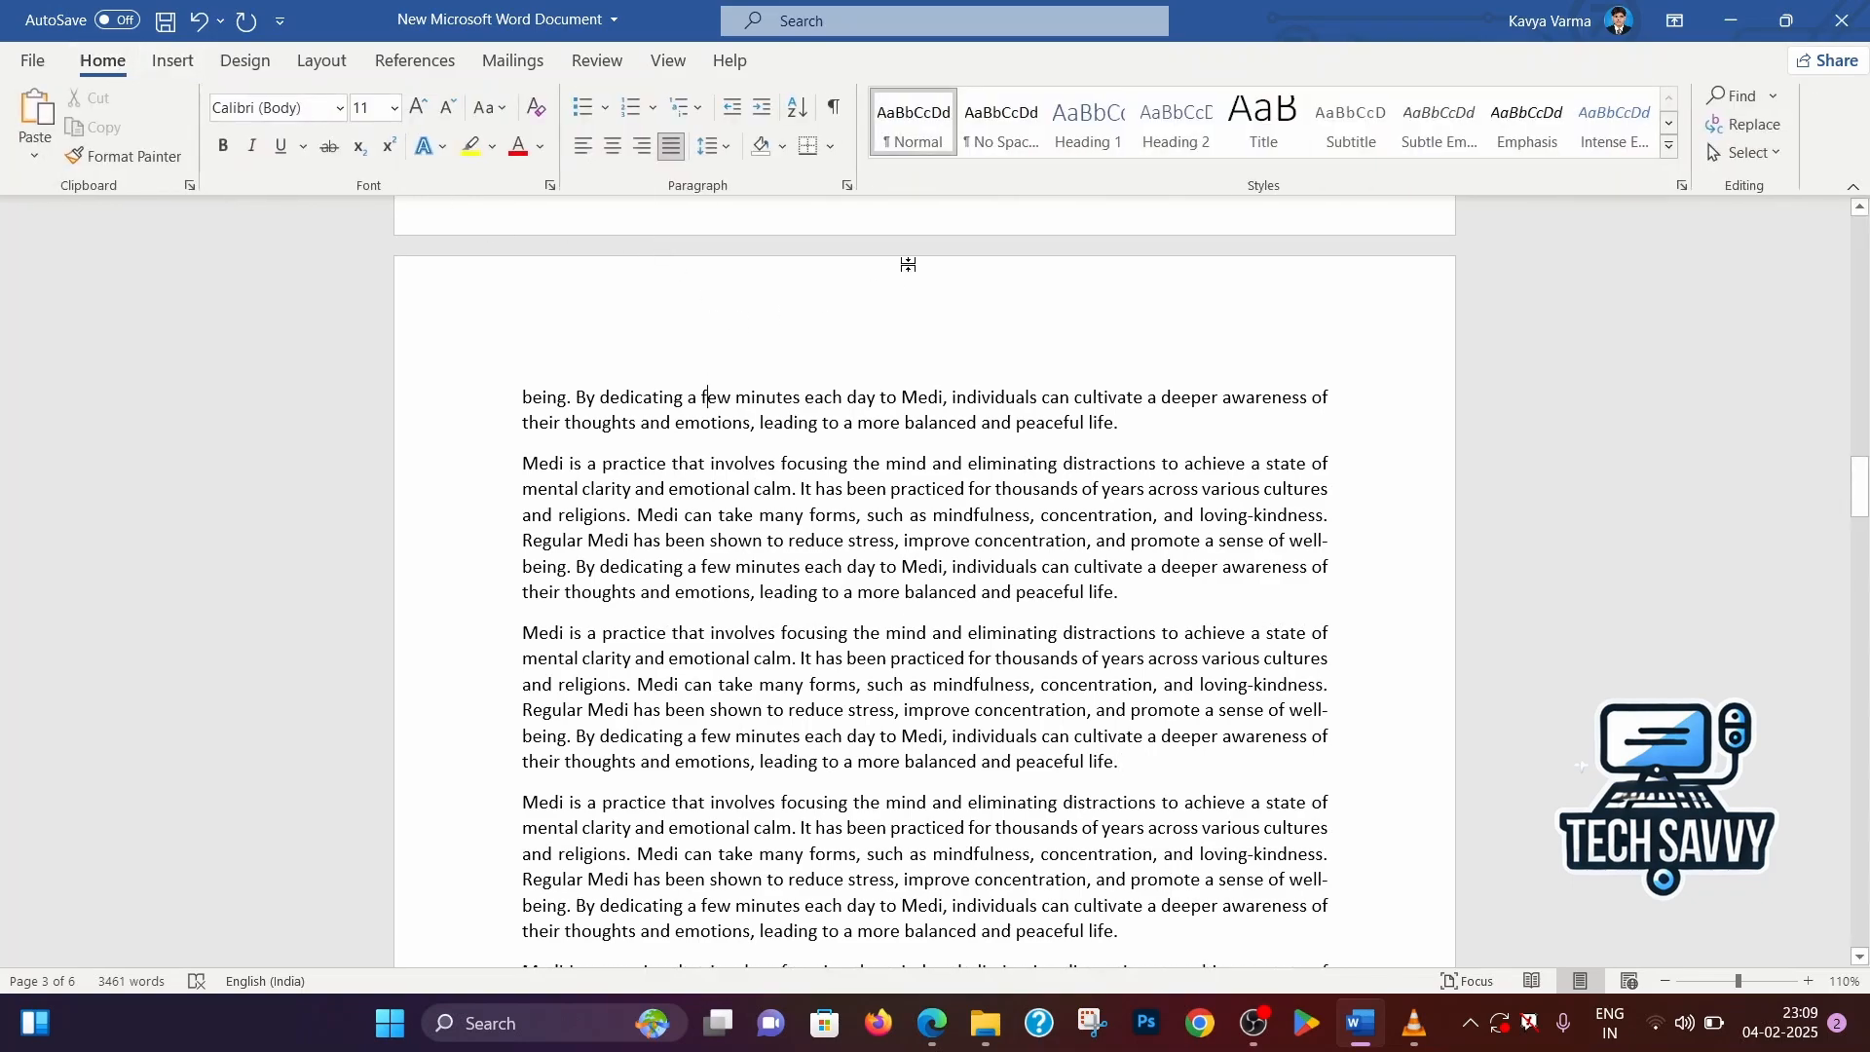
{"action": "scroll", "coordinate": [1577, 317], "scroll_direction": "up", "scroll_amount": 2}
{"action": "left_click_drag", "start_coordinate": [1861, 453], "coordinate": [1861, 222]}
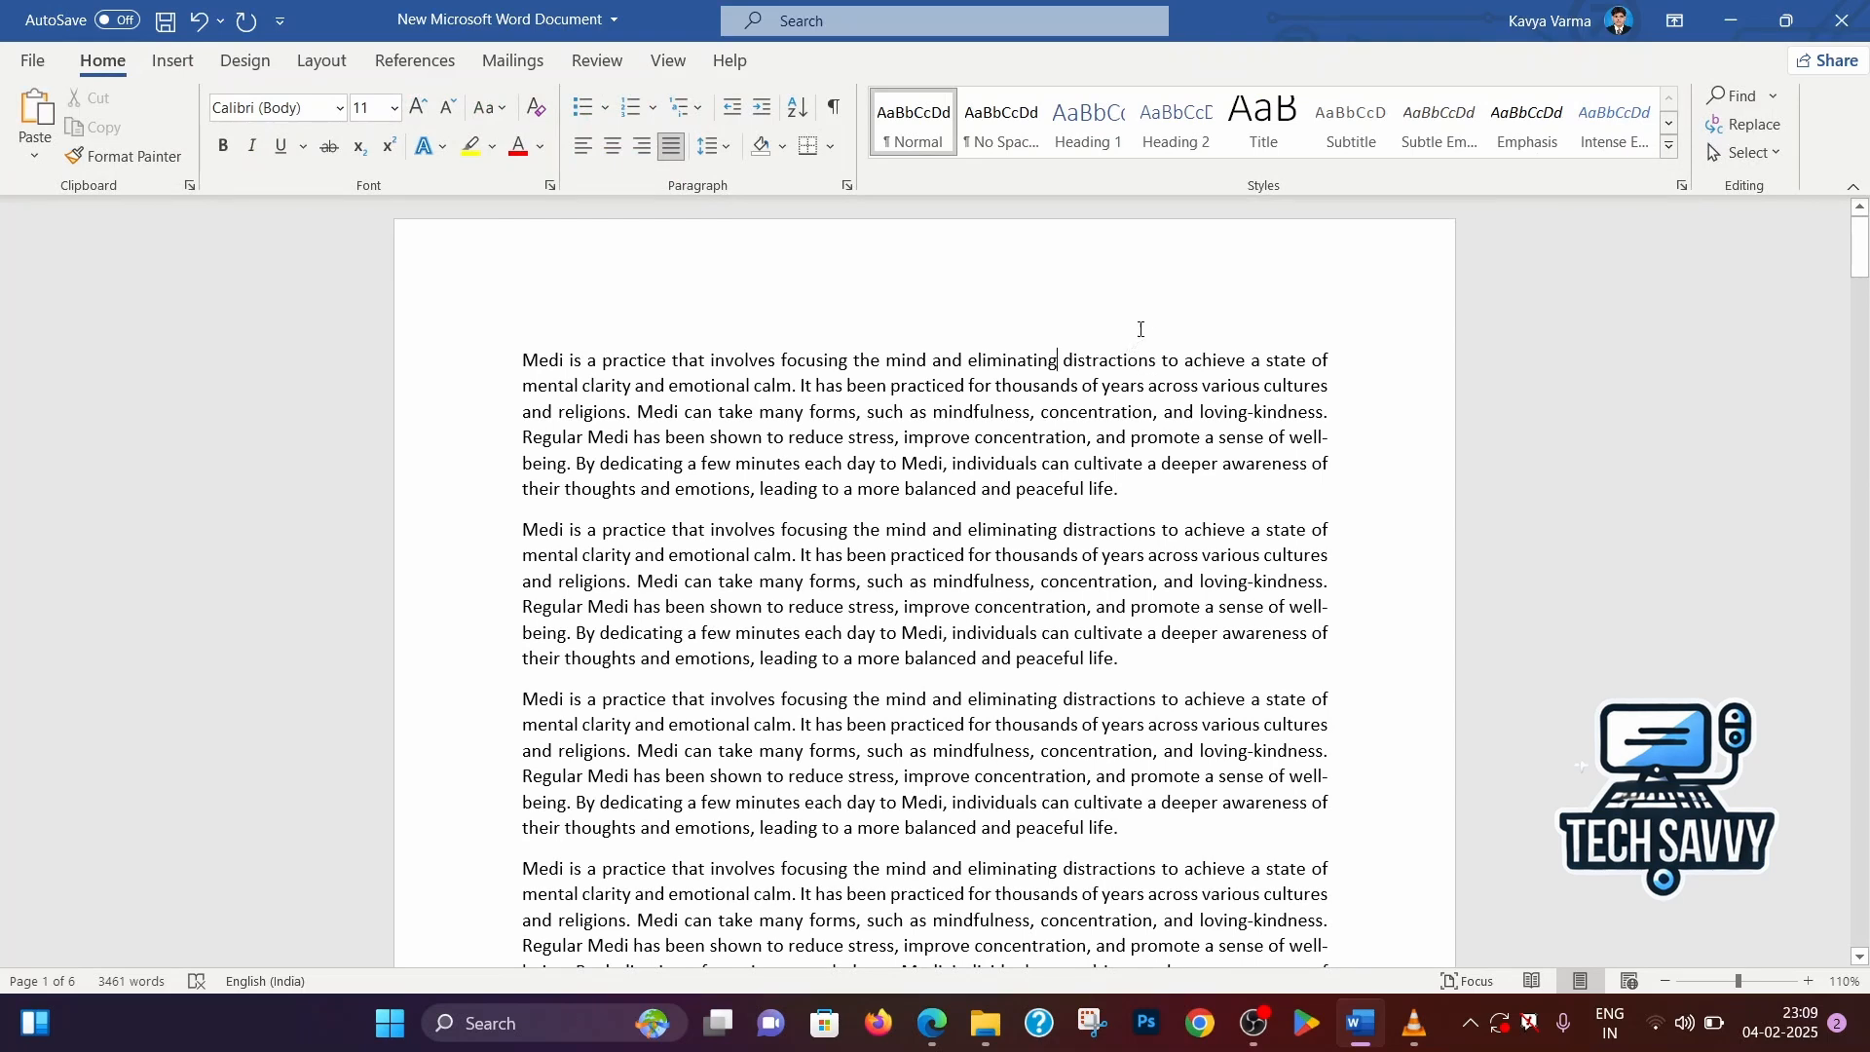
Use Go To to jump to the bookmark KV, close the dialog and check the bookmarked position
{"action": "left_click", "coordinate": [1733, 133]}
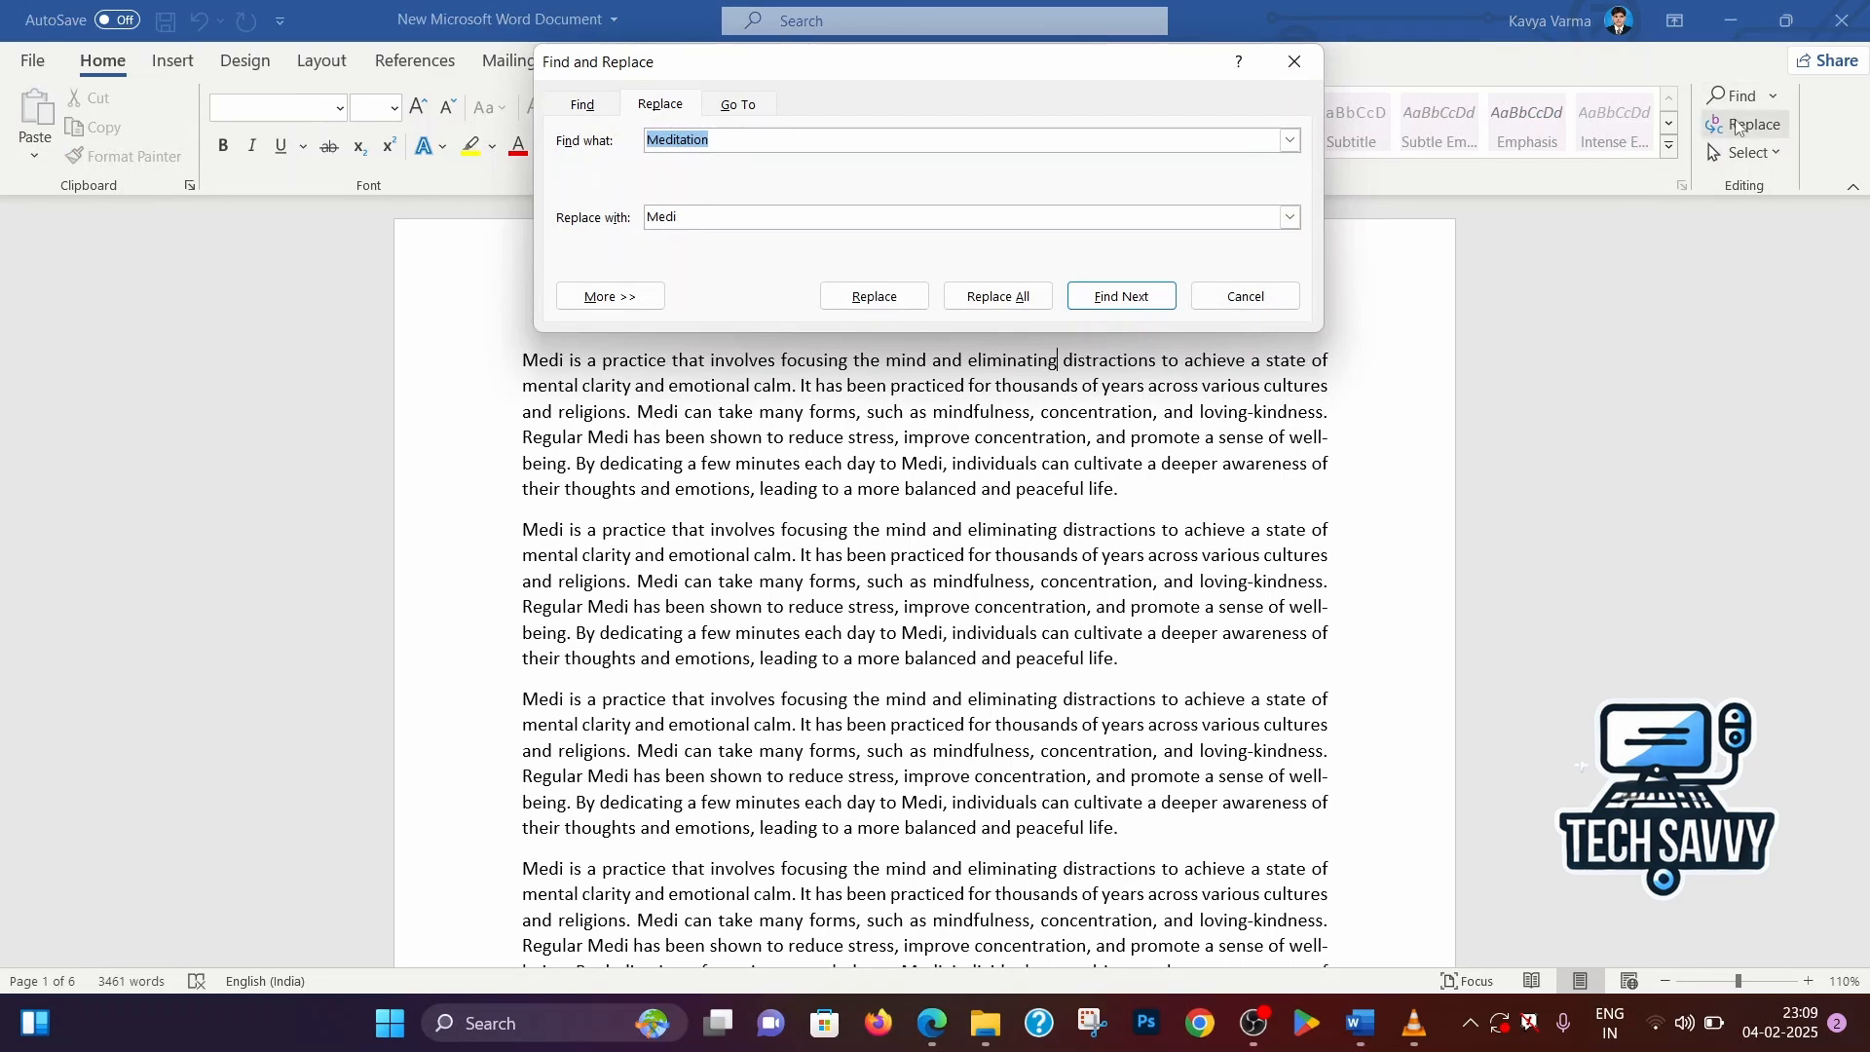
{"action": "left_click", "coordinate": [1294, 61]}
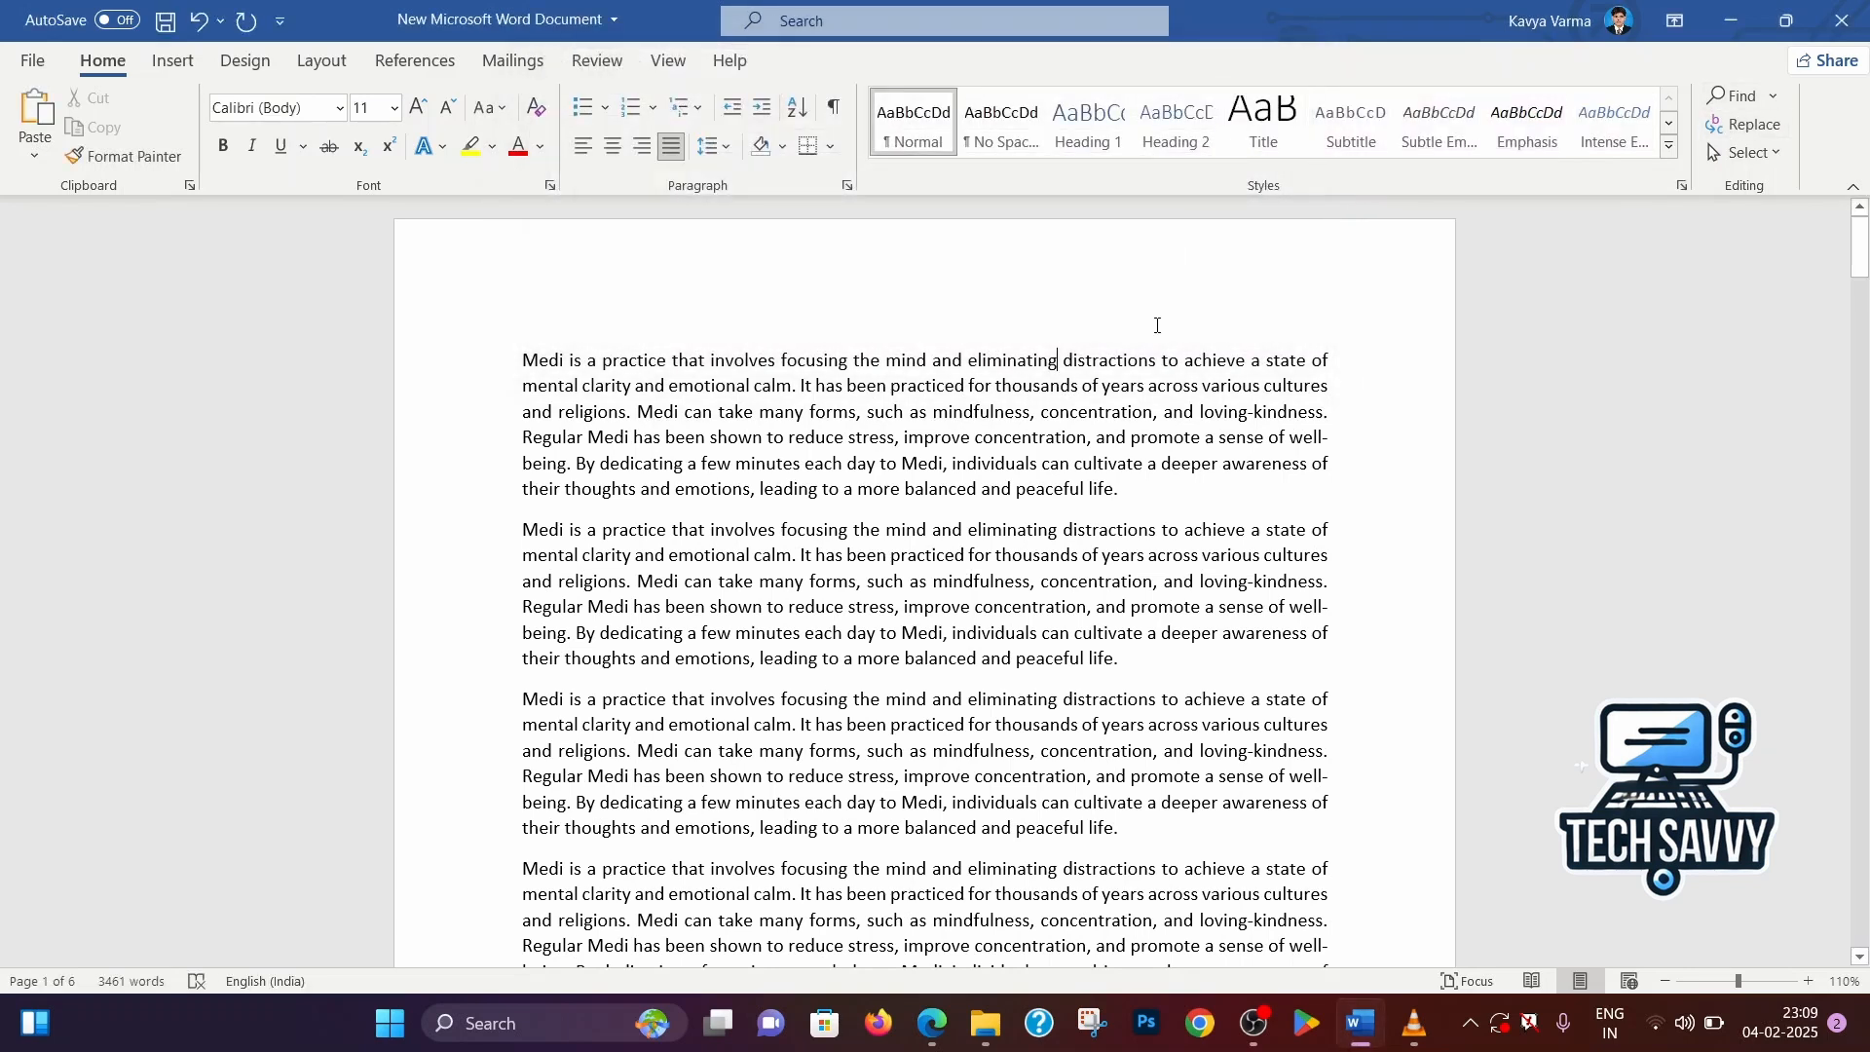
{"action": "key", "text": "ctrl+g"}
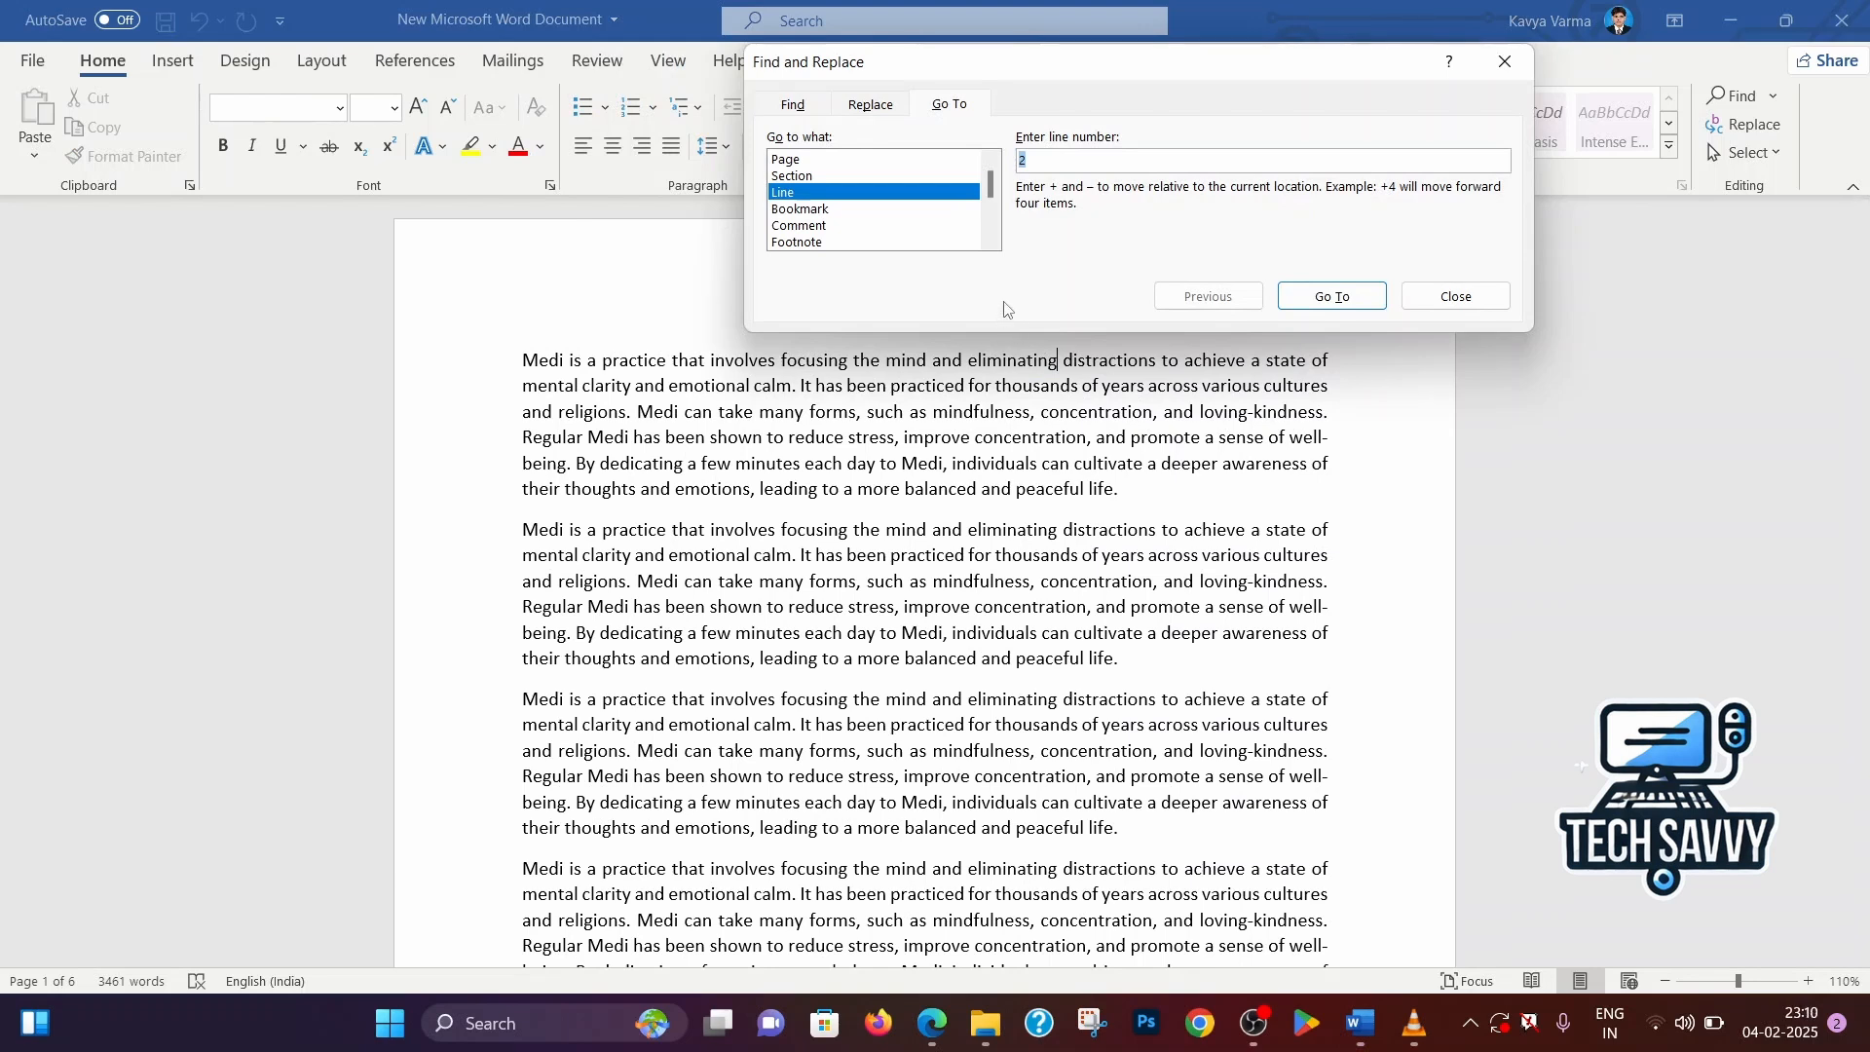
{"action": "left_click", "coordinate": [814, 211]}
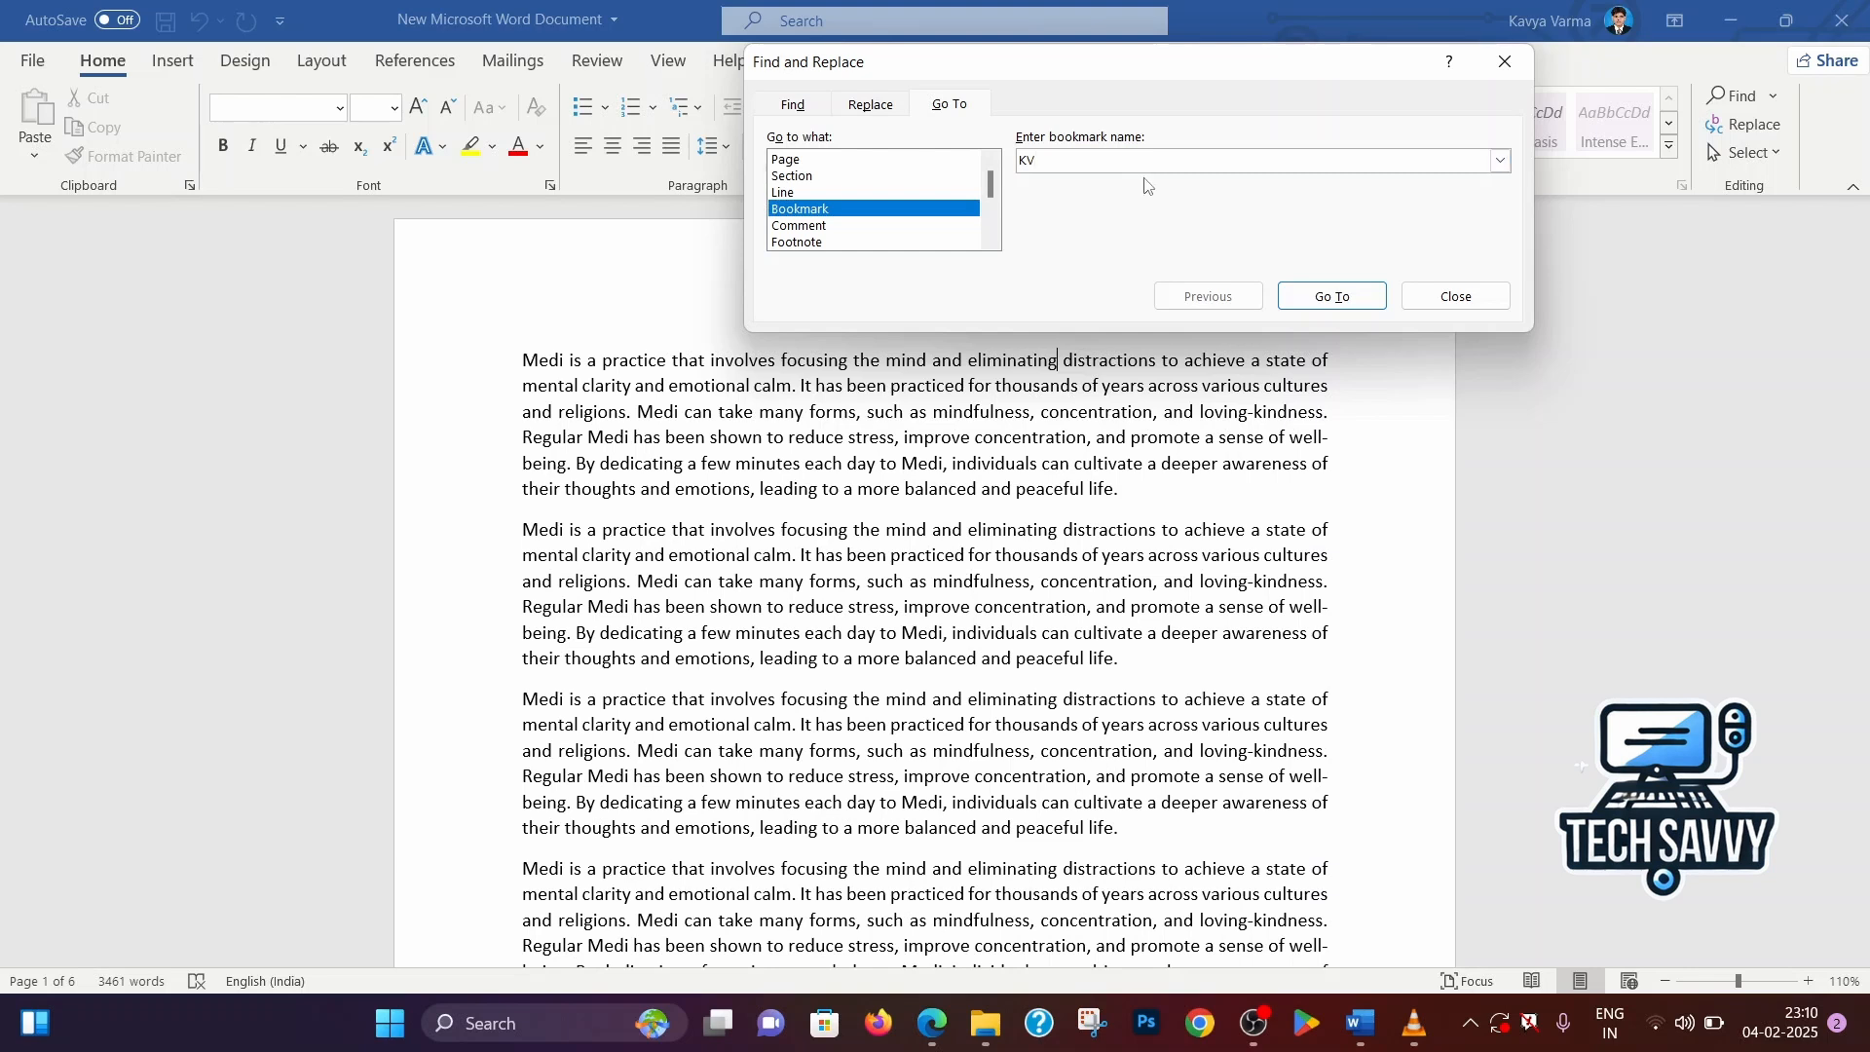
{"action": "left_click", "coordinate": [1500, 161]}
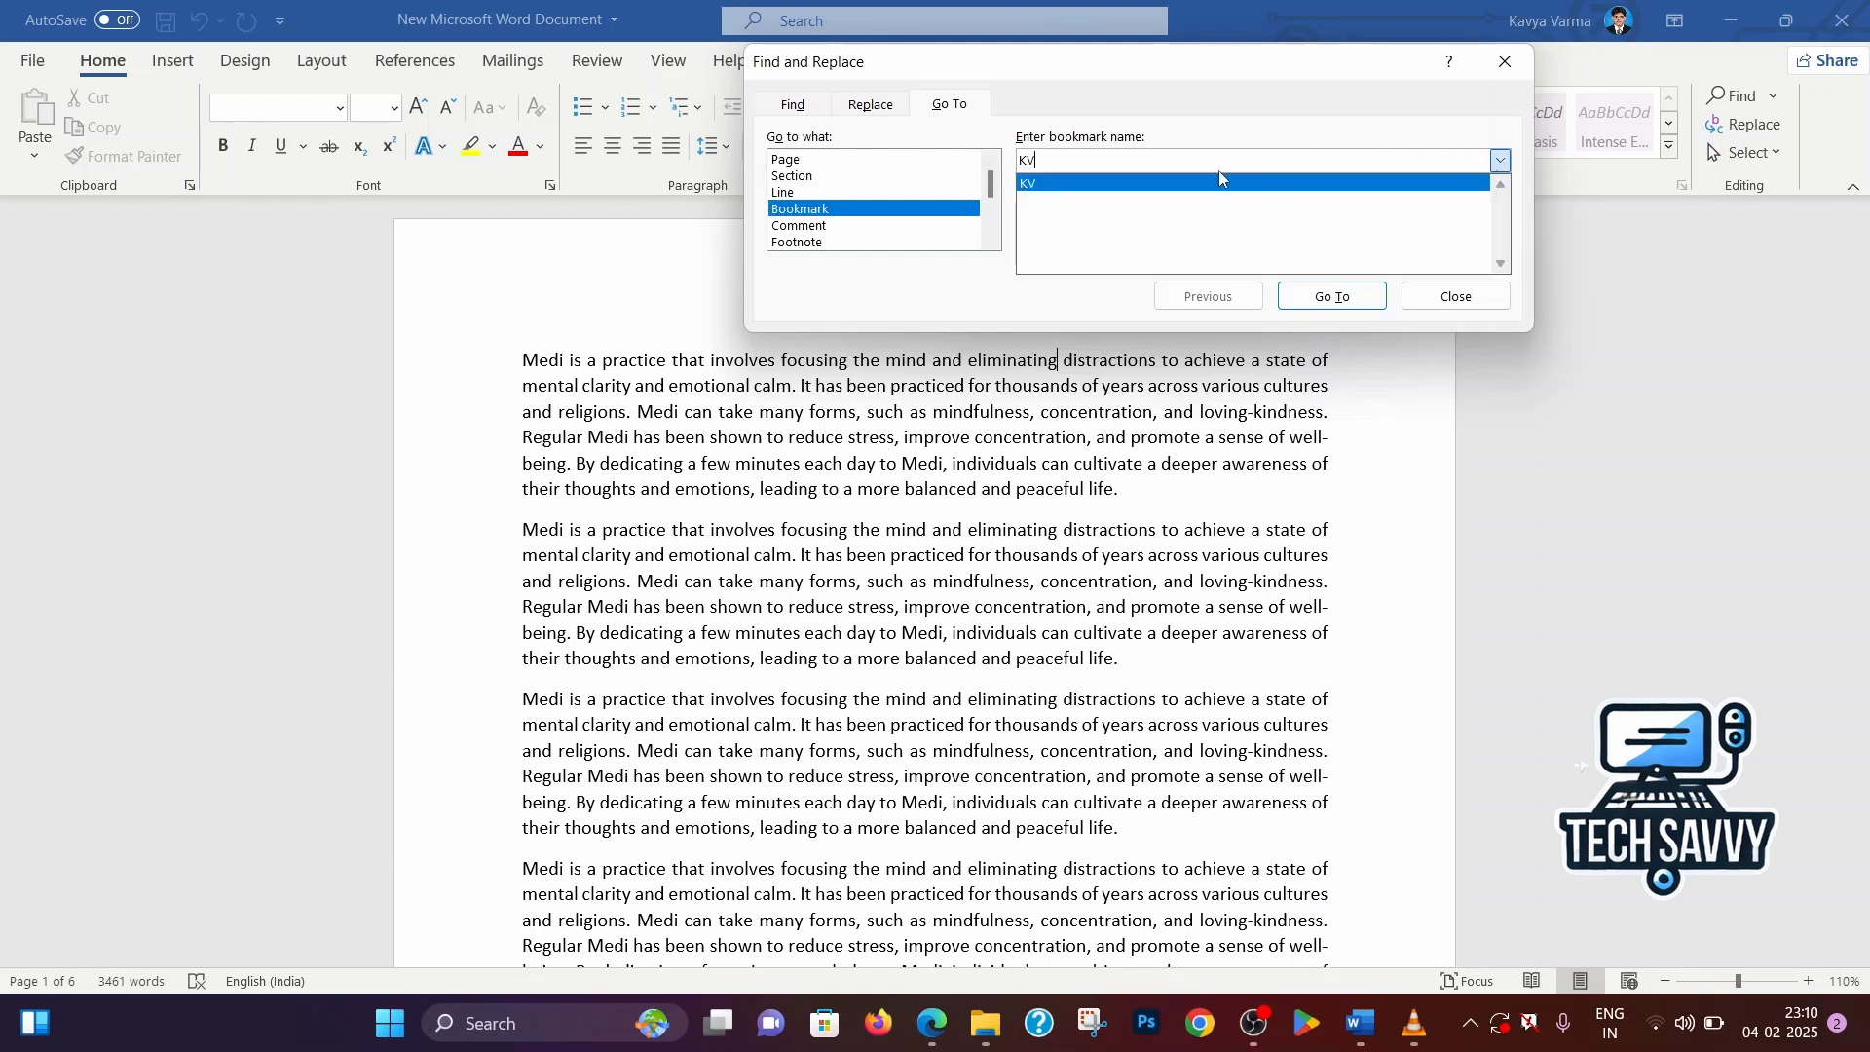
{"action": "left_click", "coordinate": [1079, 193]}
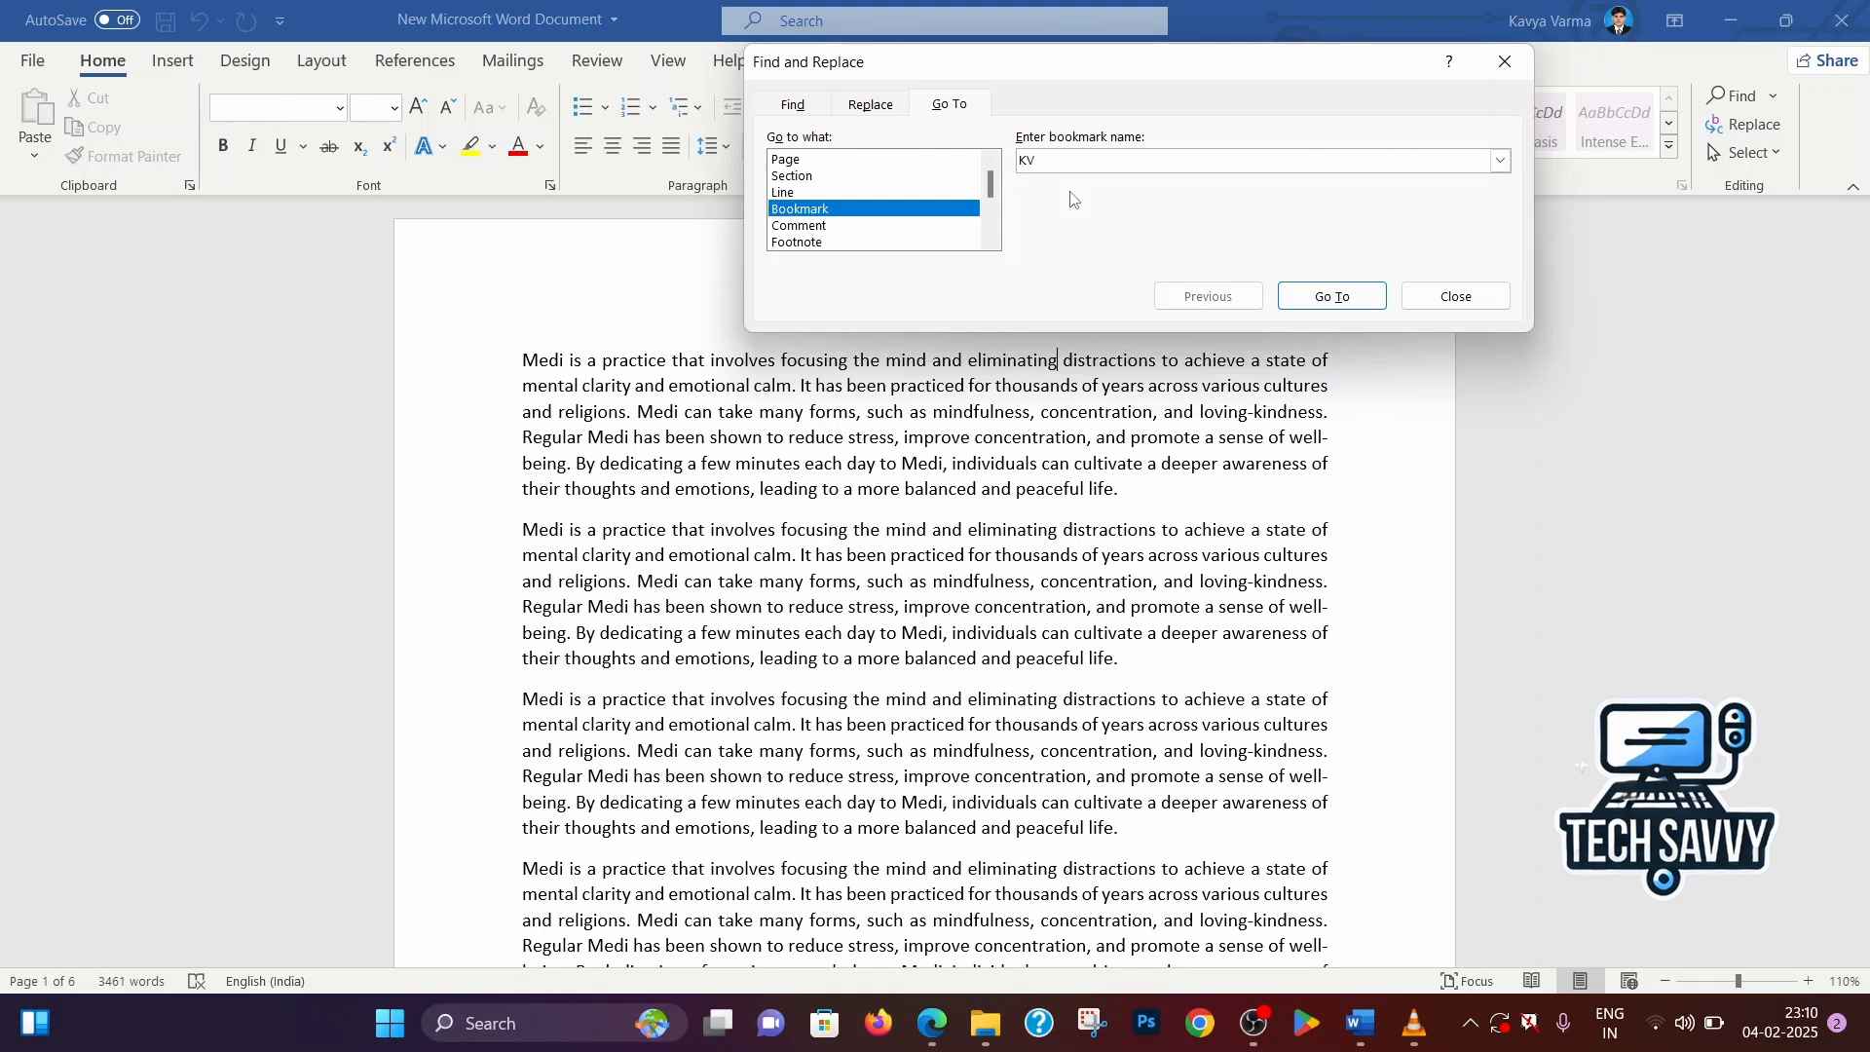
{"action": "left_click", "coordinate": [1333, 298]}
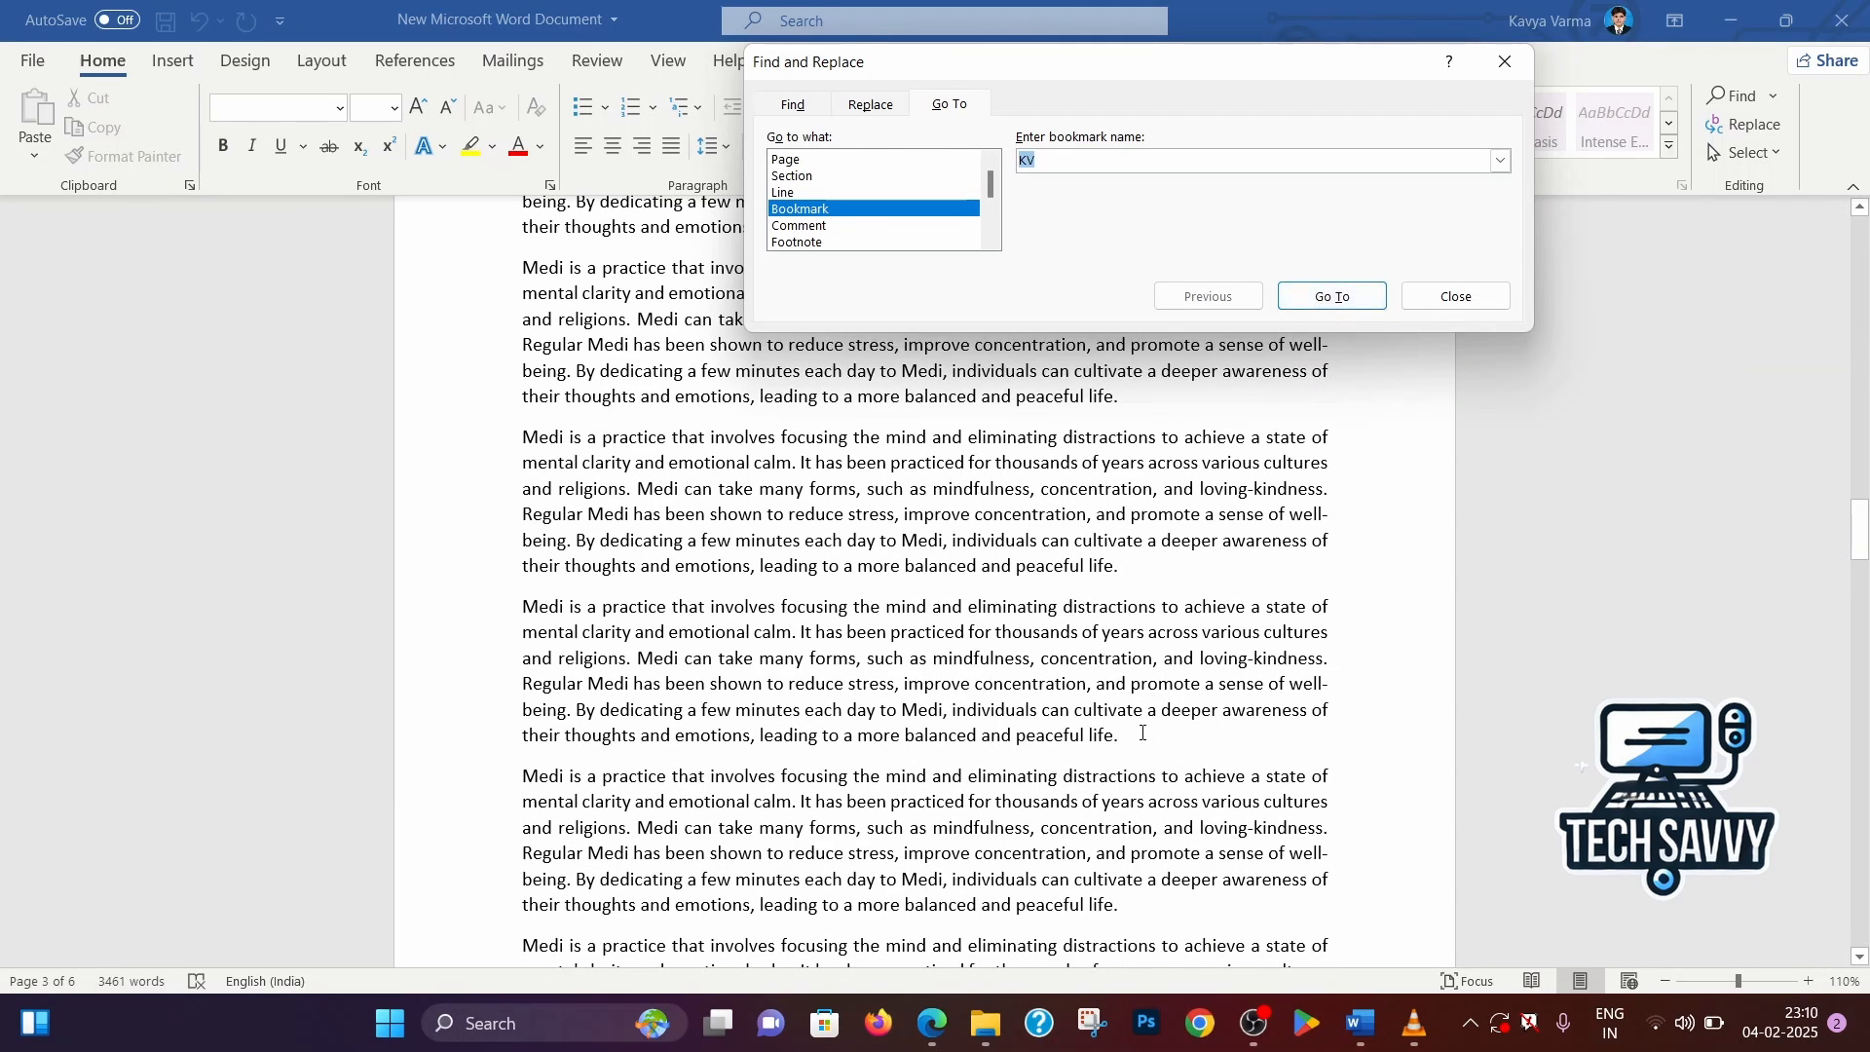
{"action": "left_click", "coordinate": [1505, 64]}
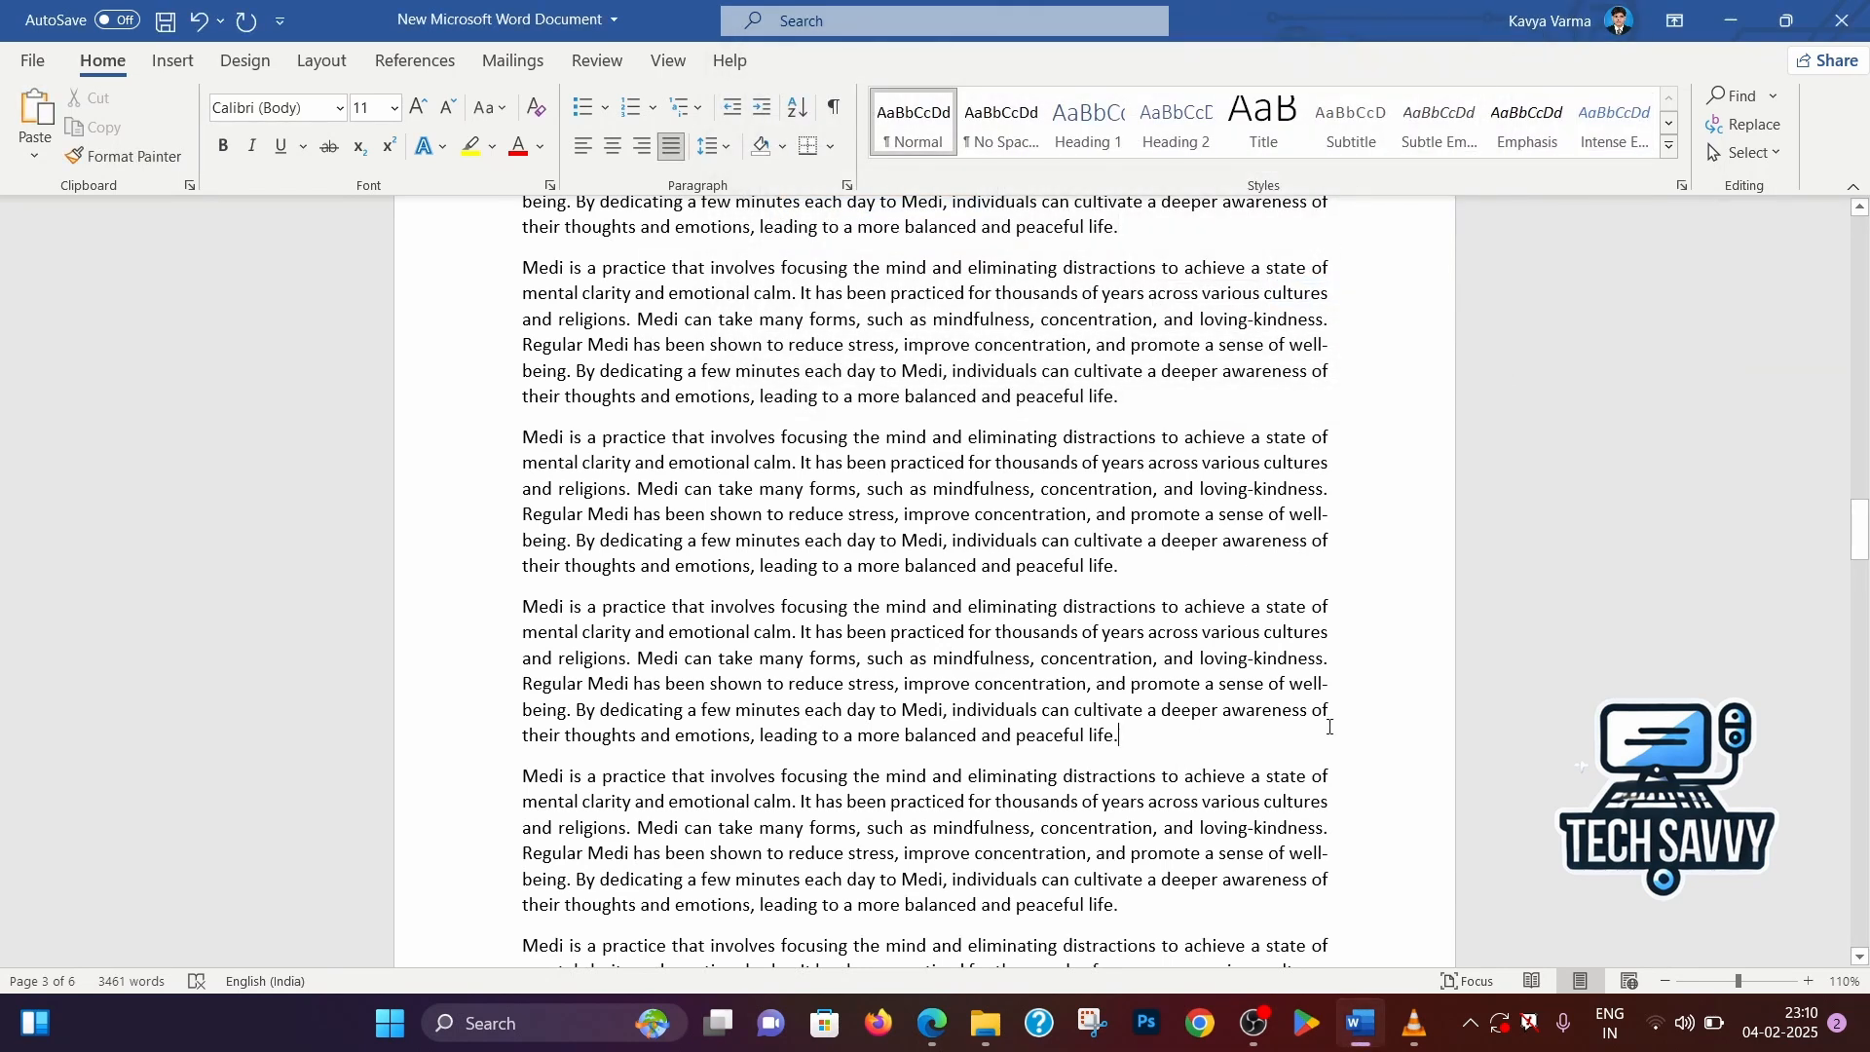
{"action": "left_click", "coordinate": [1136, 726]}
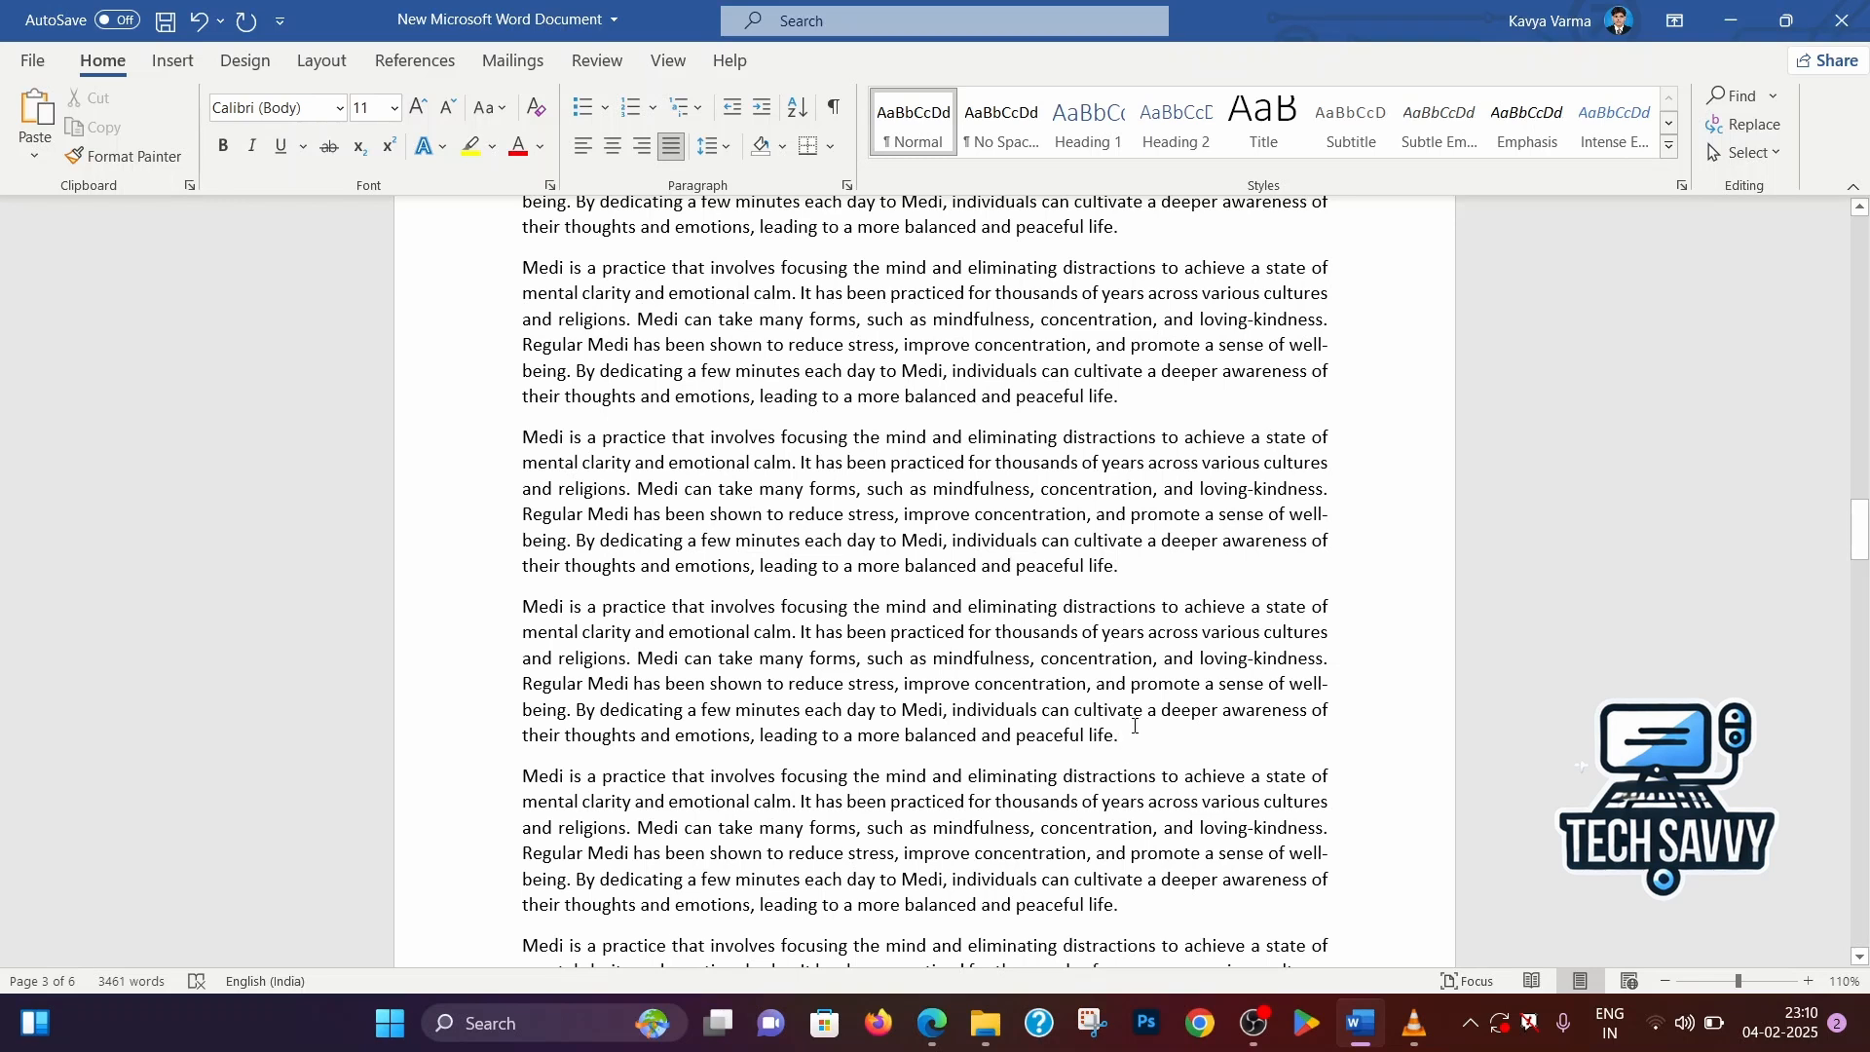